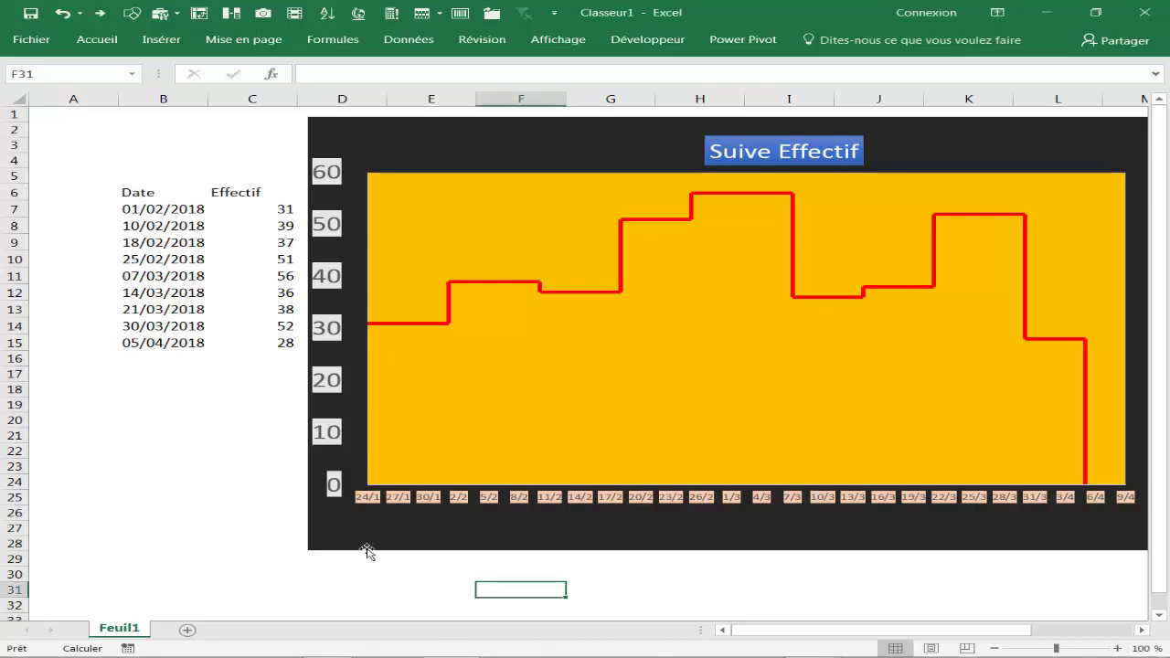
# Step: Recalculate the workbook twice with F9 so the random dates, Effectif values and step chart redraw
pyautogui.click(207, 484)
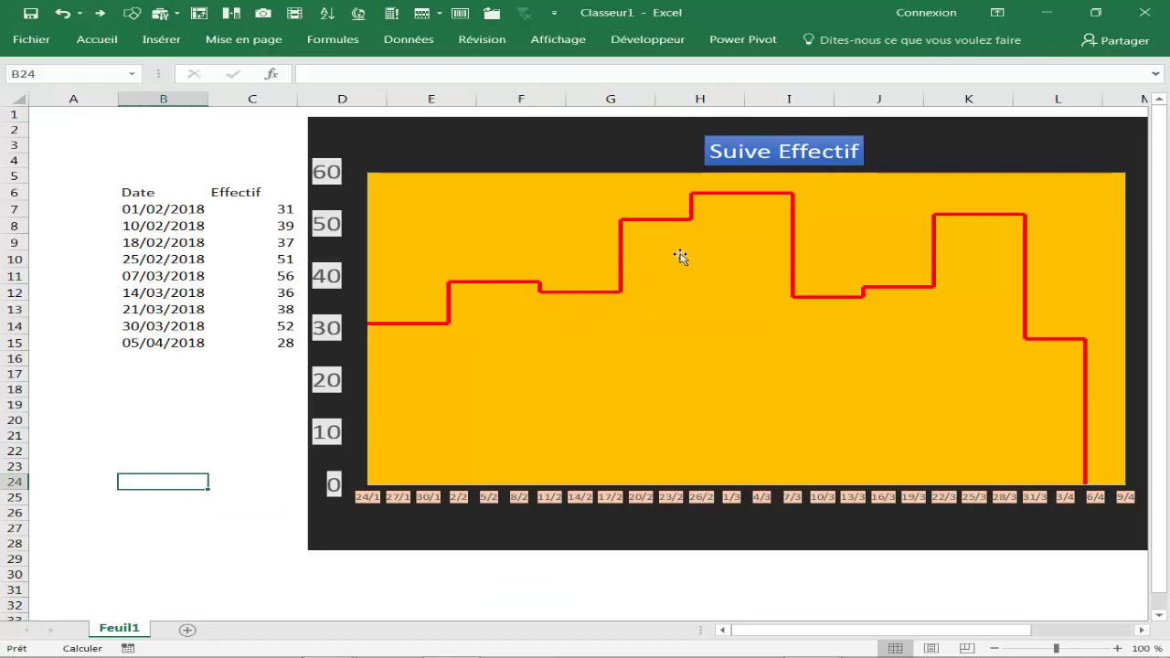
pyautogui.click(229, 467)
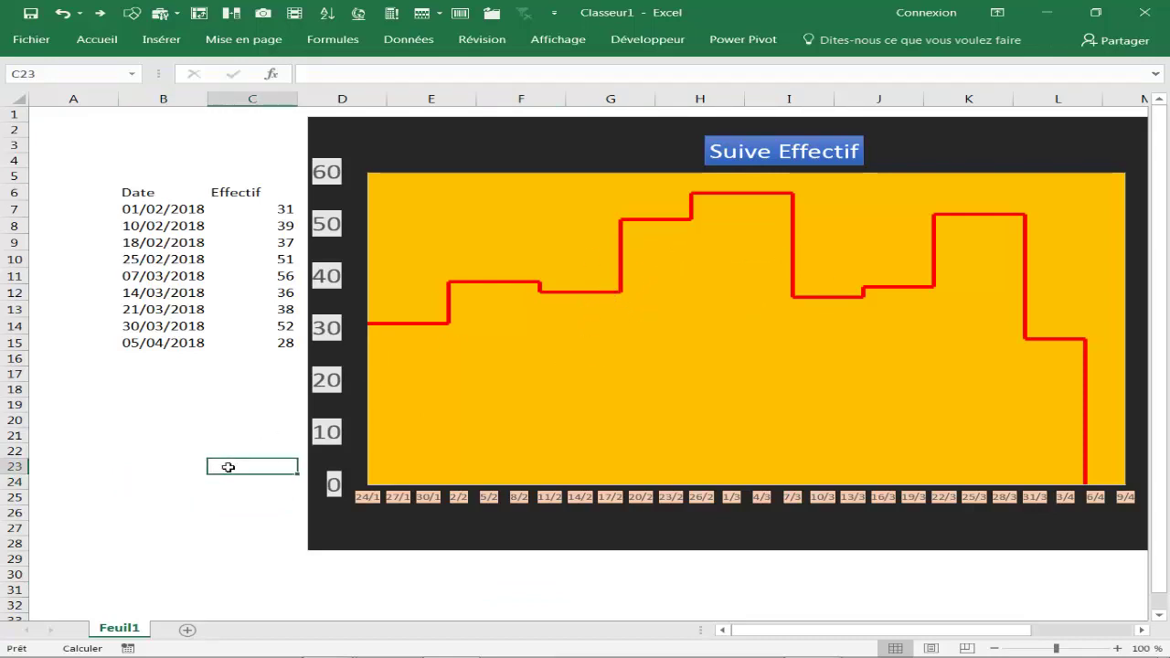
pyautogui.press('F9')
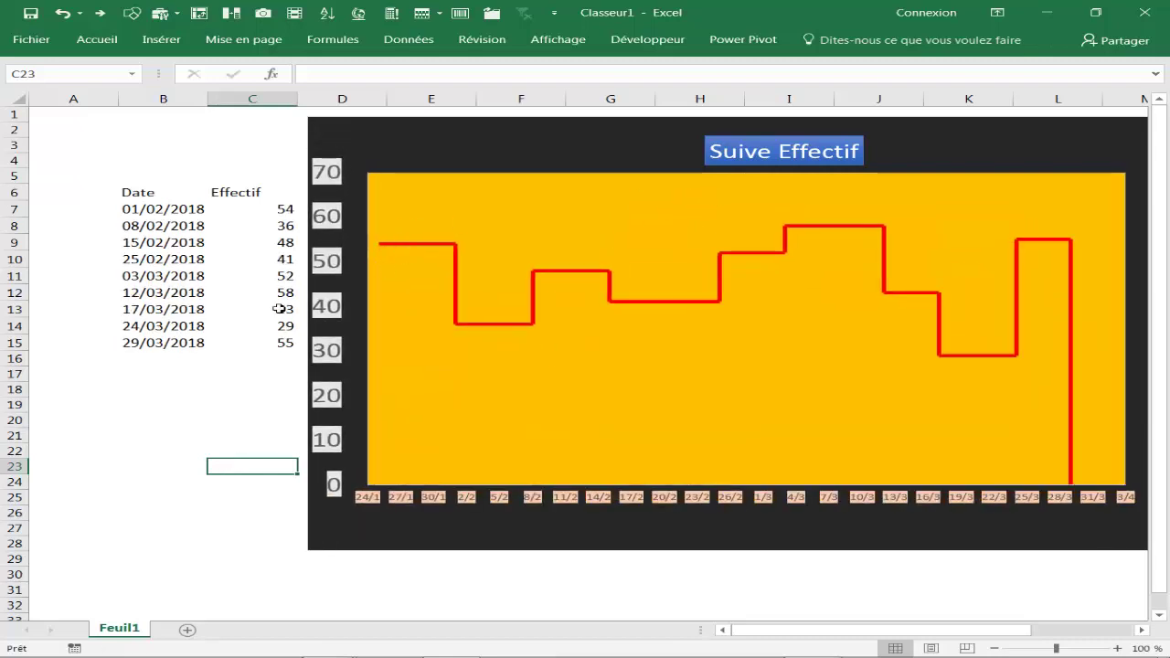
pyautogui.press('F9')
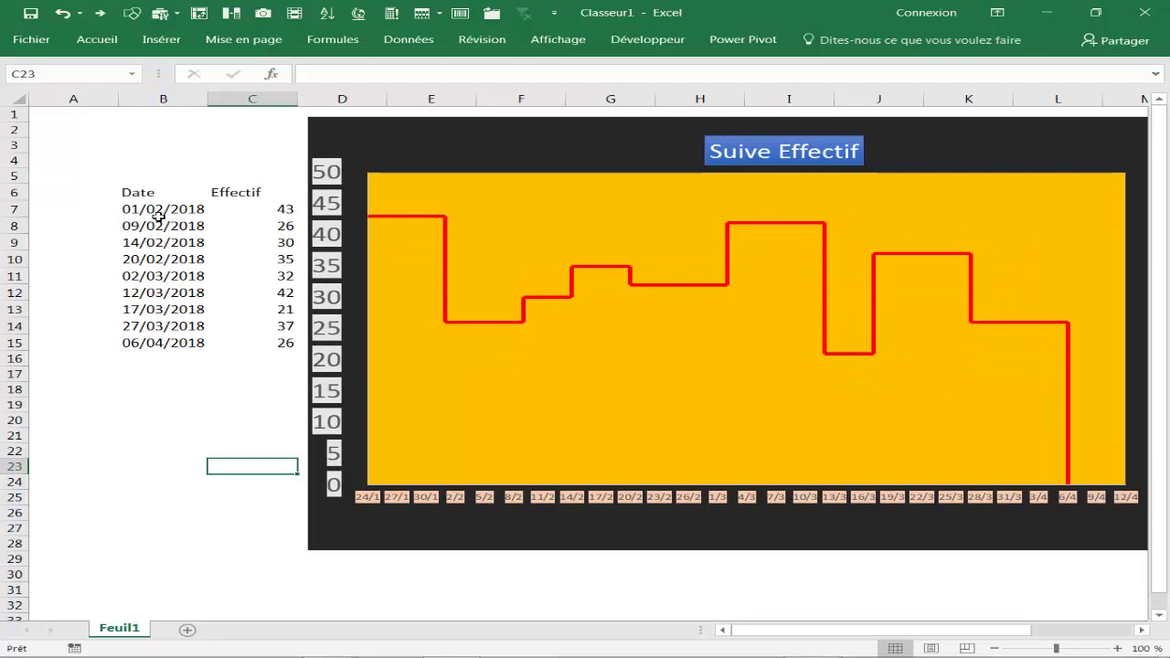
# Step: Inspect the formulas behind the first three dates, starting 01/02/2018
pyautogui.click(139, 227)
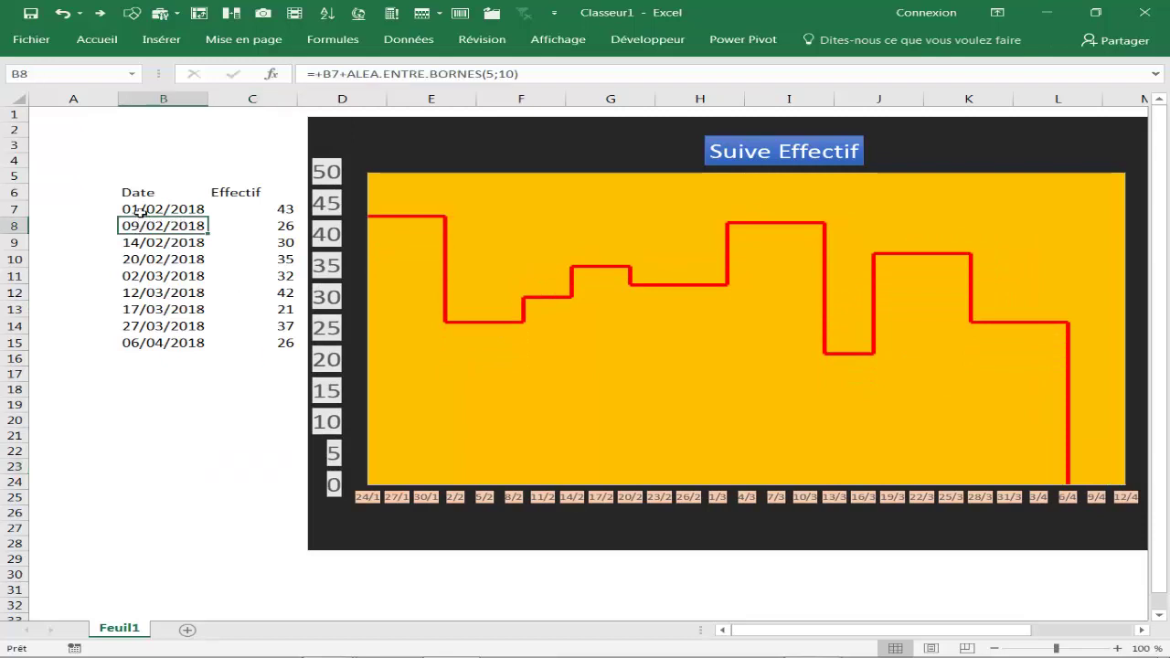
pyautogui.click(141, 211)
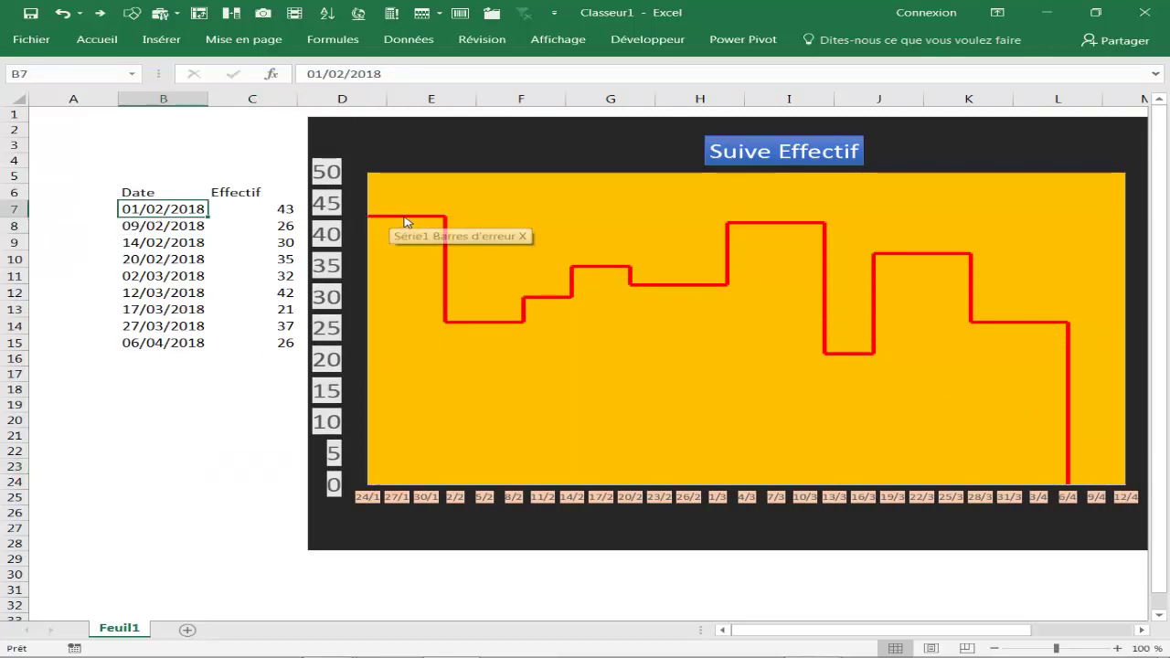
pyautogui.click(156, 245)
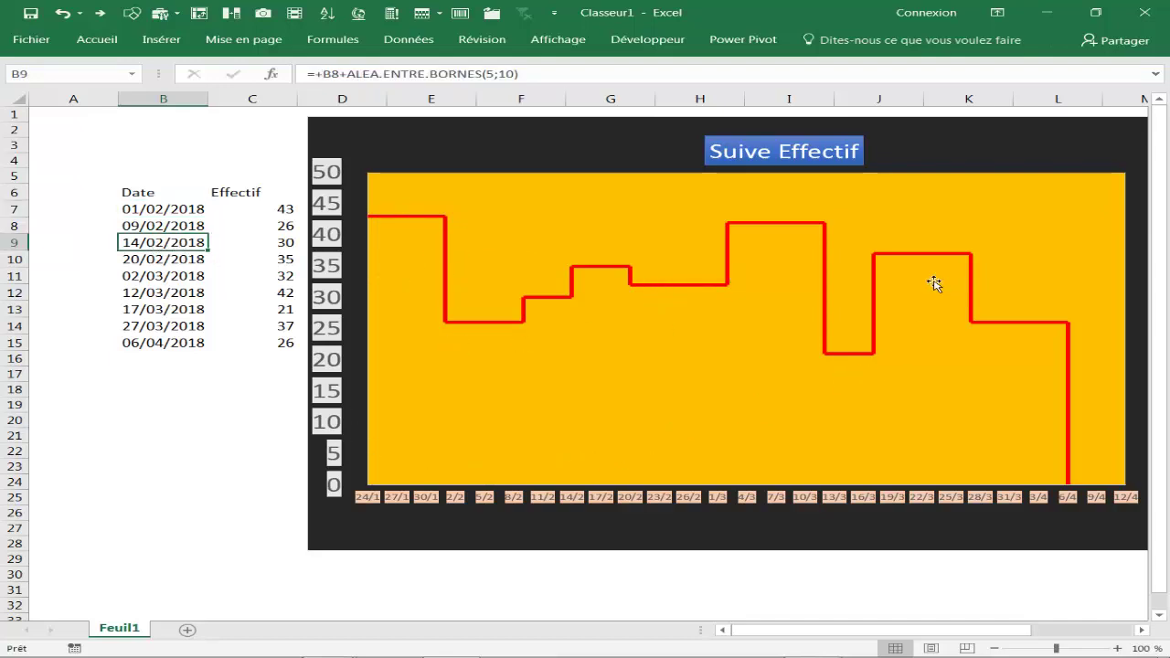
# Step: Add a new blank sheet, Feuil2, to the workbook
pyautogui.click(736, 582)
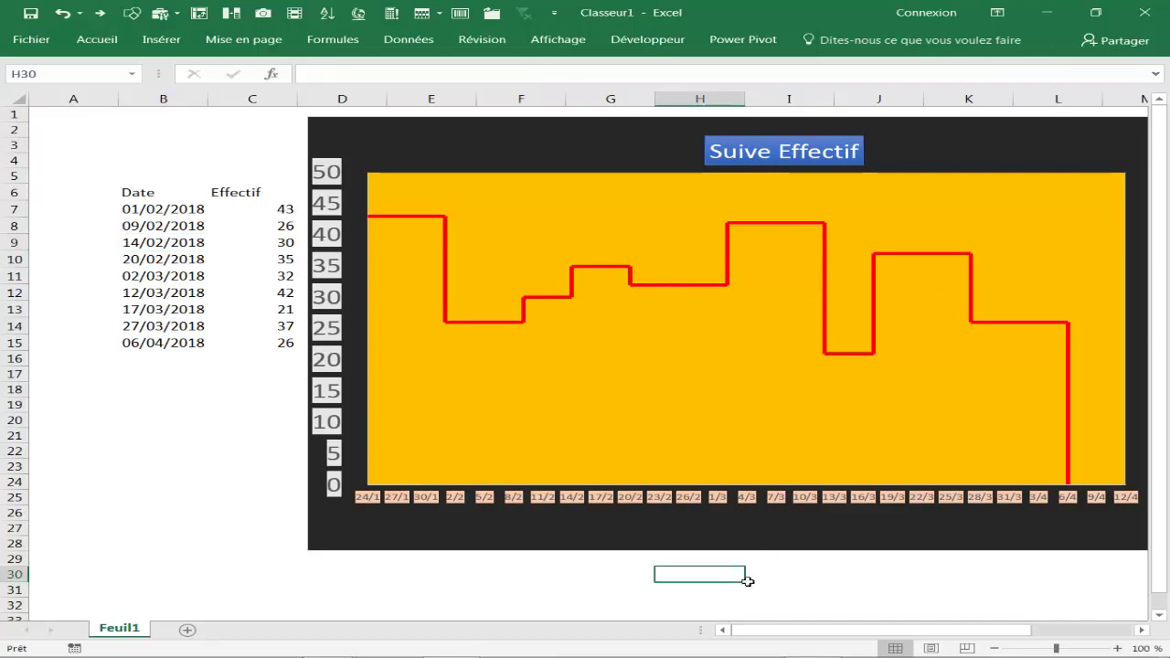
pyautogui.click(179, 485)
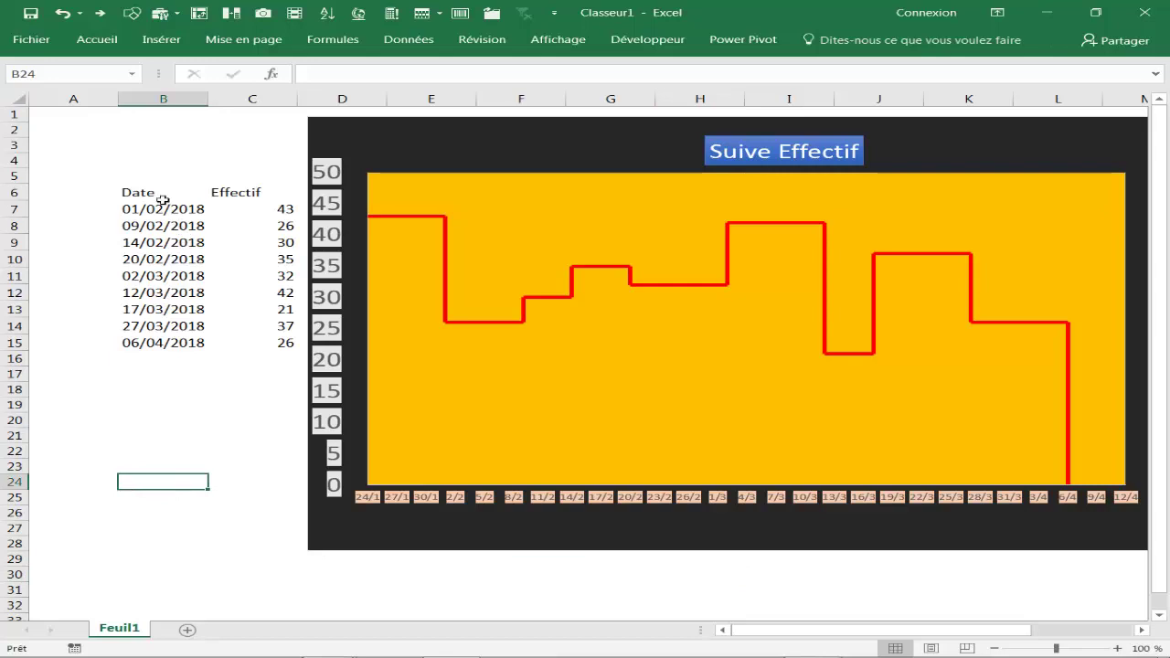
pyautogui.click(185, 630)
# Step: Enter 01/03/2018 in B8 and fill B9:B15 with =B8+ALEA.ENTRE.BORNES(5;15)
pyautogui.click(147, 218)
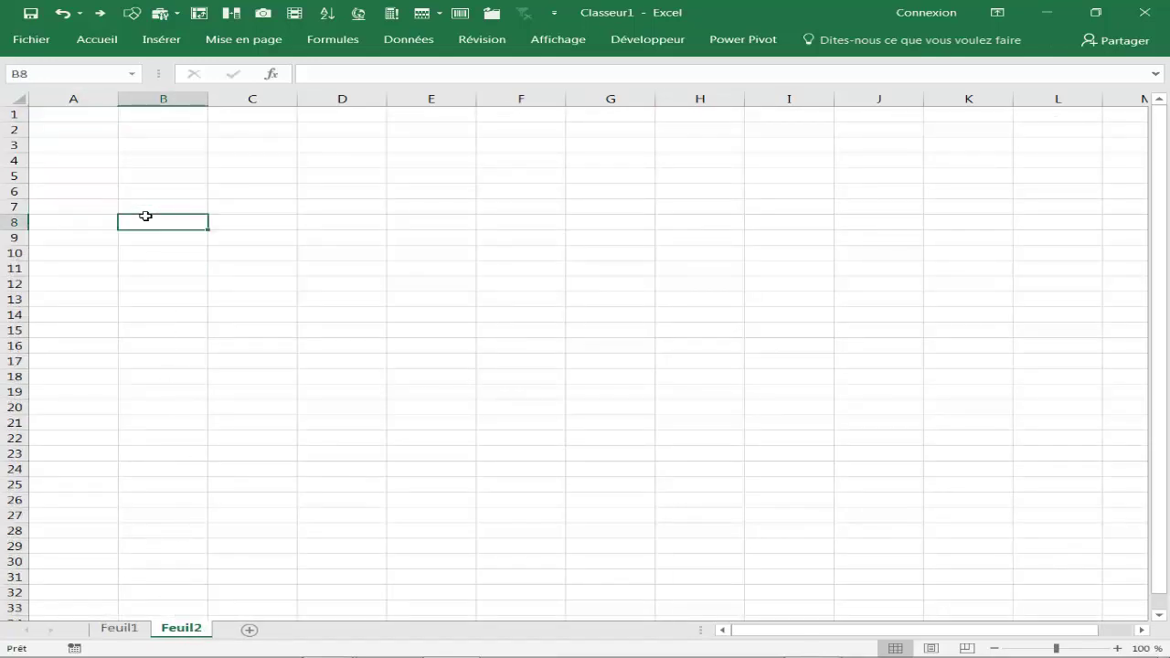
pyautogui.write('03-')
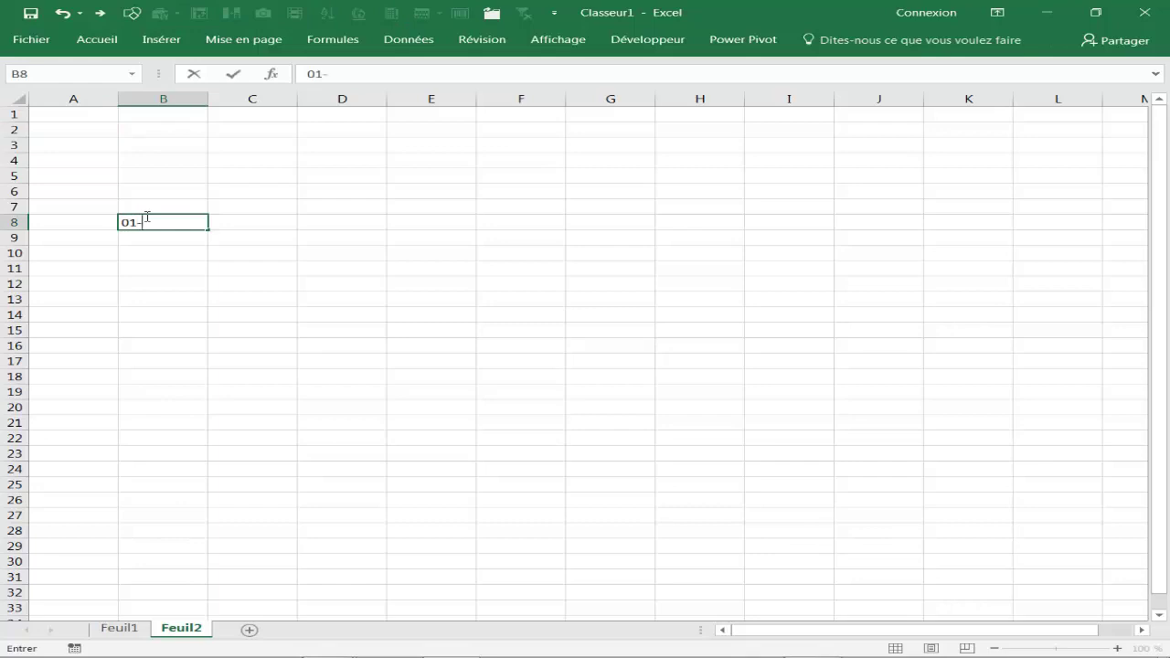
pyautogui.write('2018')
pyautogui.press('Return')
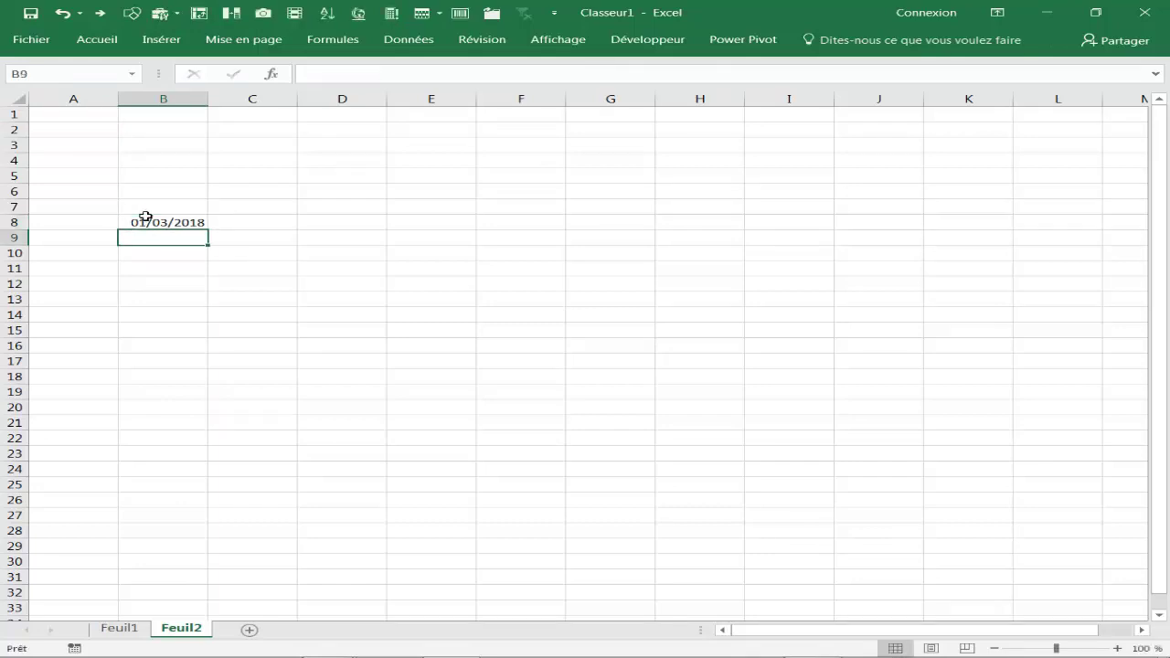
pyautogui.write('=')
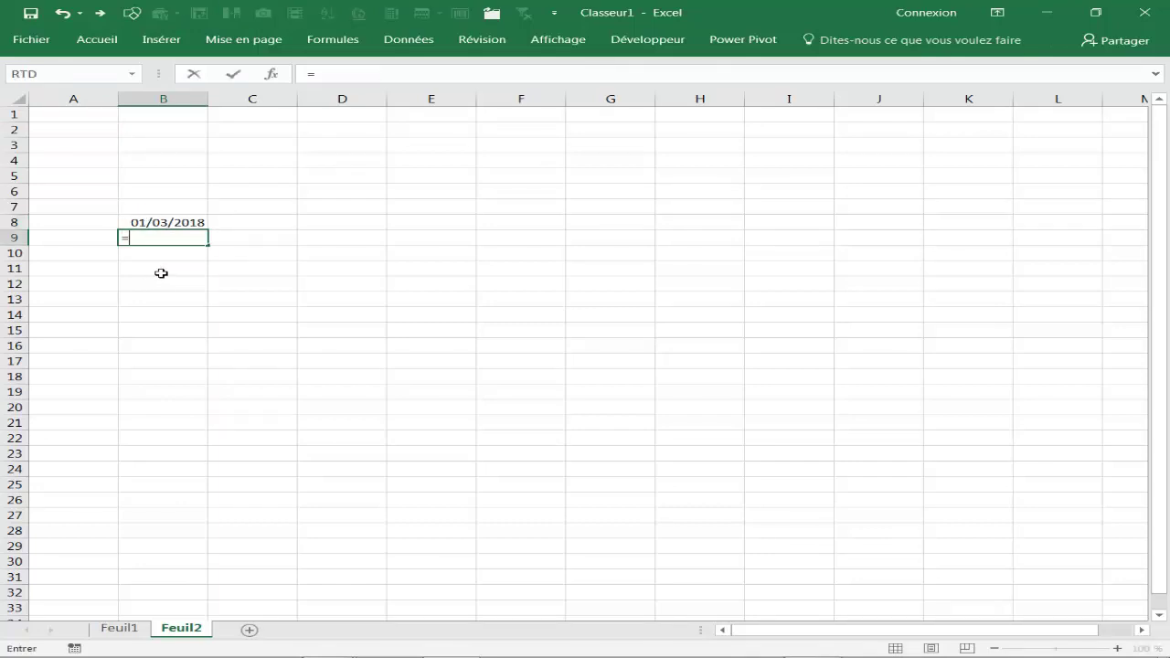
pyautogui.click(158, 221)
pyautogui.write('+')
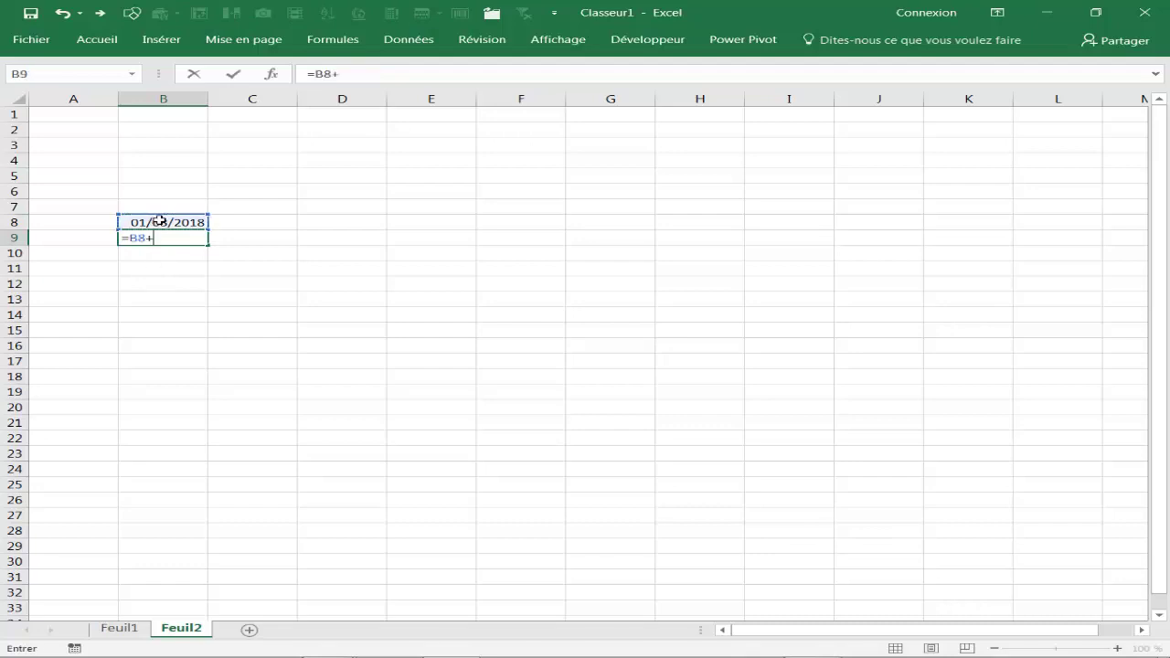
pyautogui.write('a')
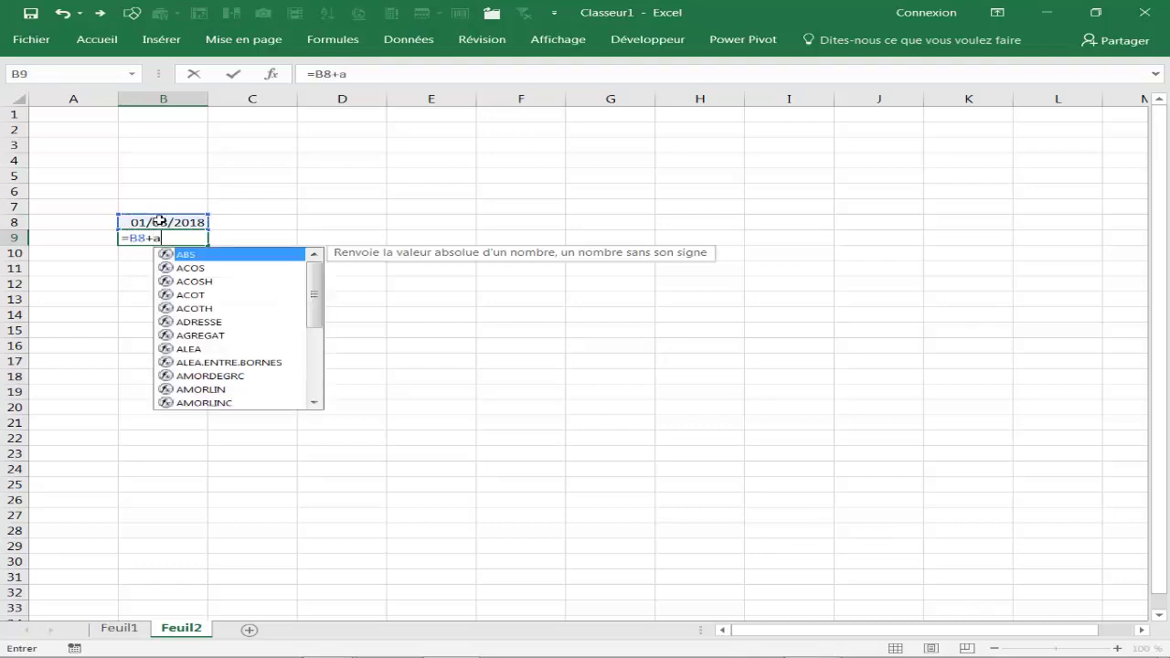
pyautogui.write('l')
pyautogui.doubleClick(237, 269)
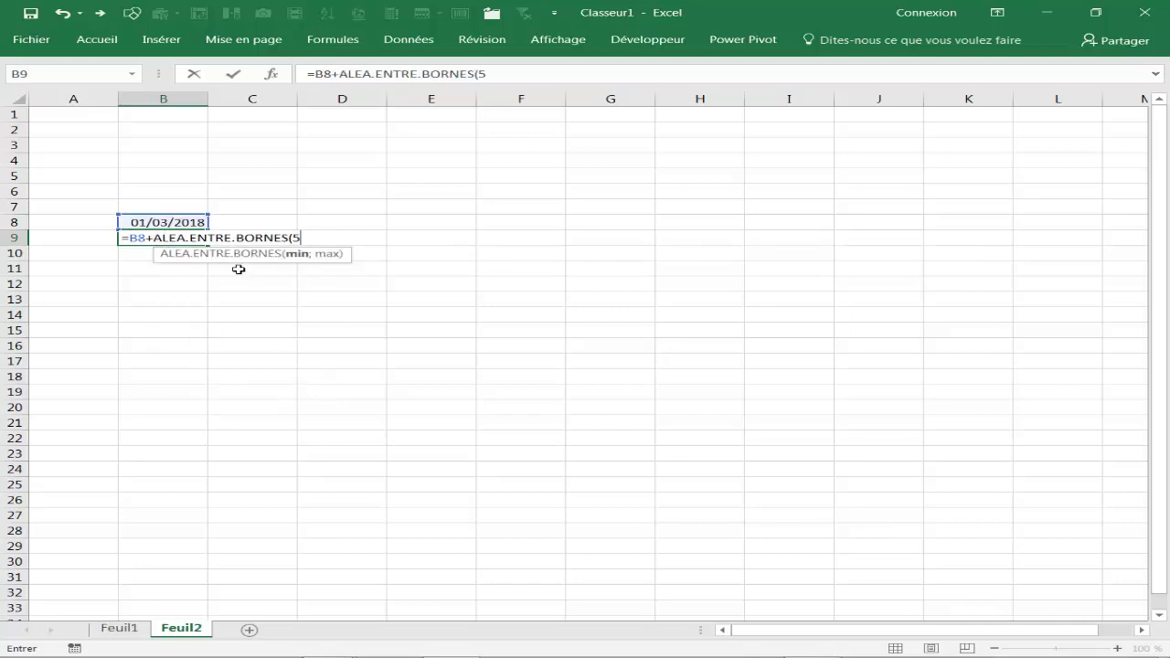
pyautogui.write(';15')
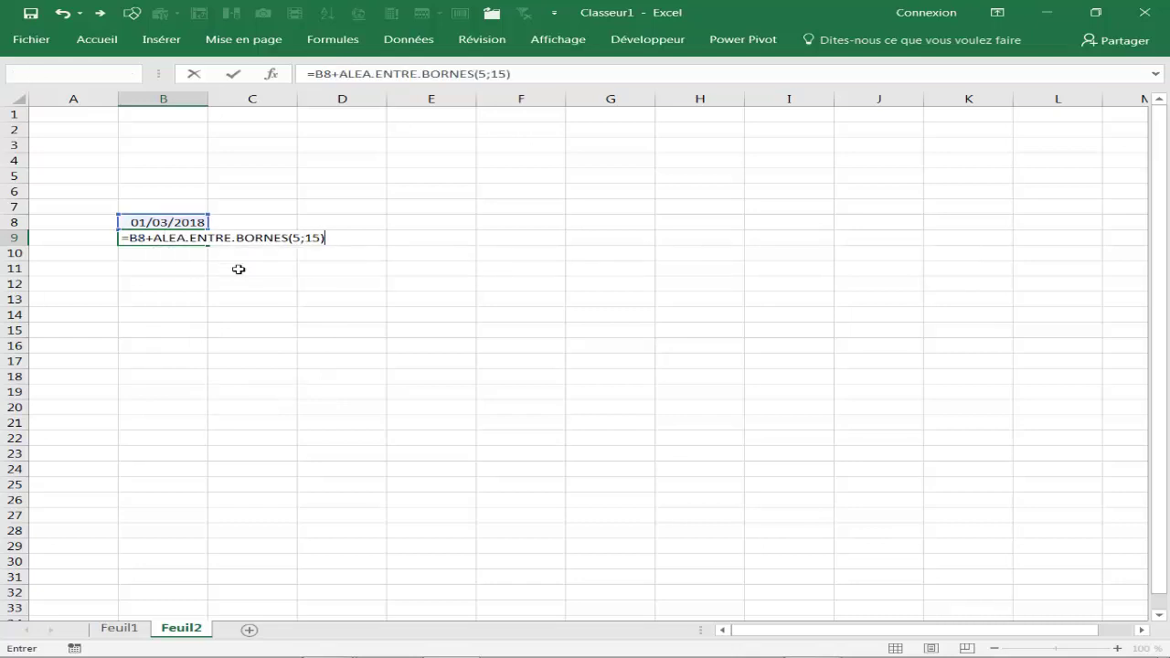
pyautogui.hotkey('ctrl', 'Return')
pyautogui.moveTo(211, 246); pyautogui.dragTo(201, 346)
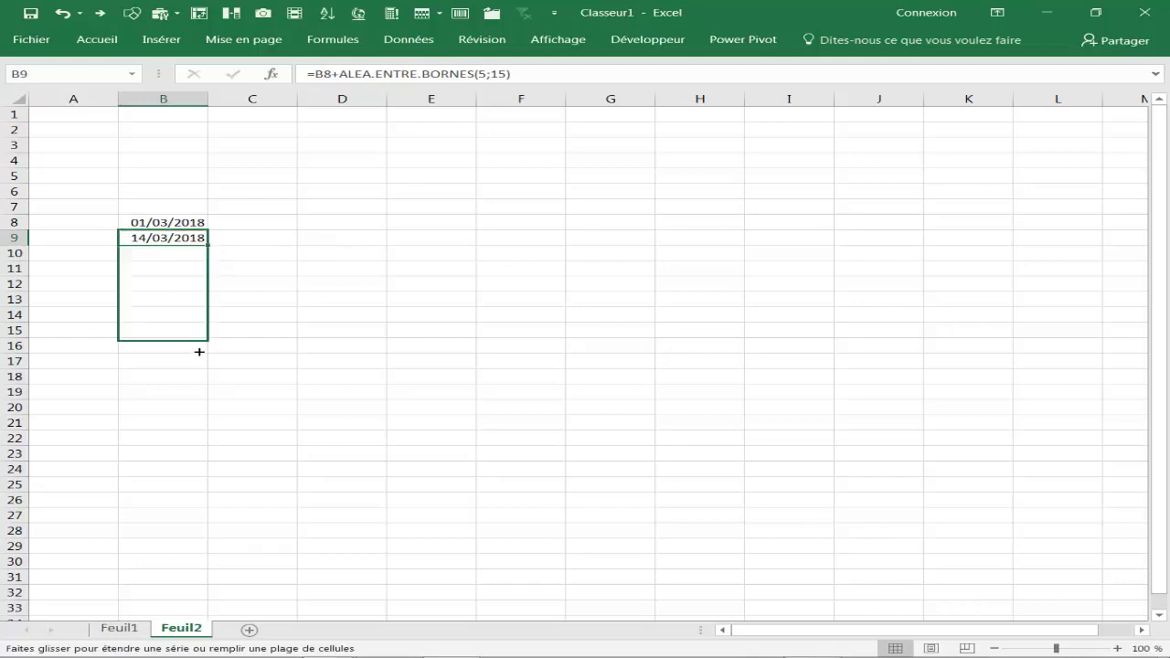
# Step: Fill C8:C15 at once with =ALEA.ENTRE.BORNES(20;50) random values
pyautogui.click(239, 317)
pyautogui.moveTo(243, 222); pyautogui.dragTo(257, 335)
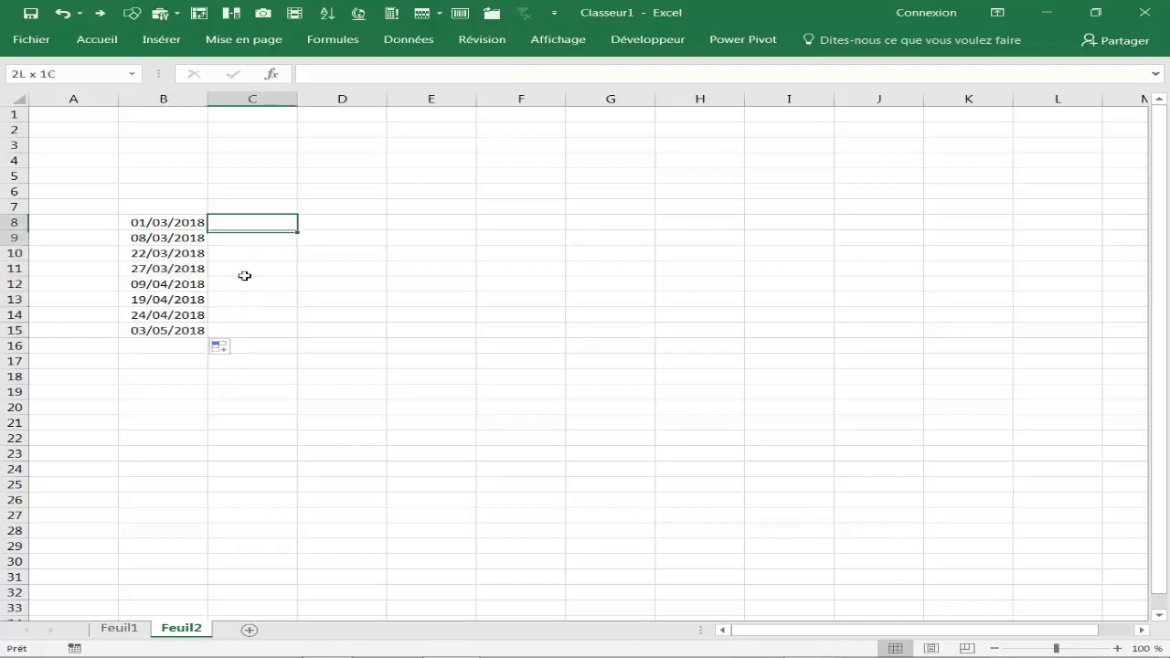
pyautogui.write('=al')
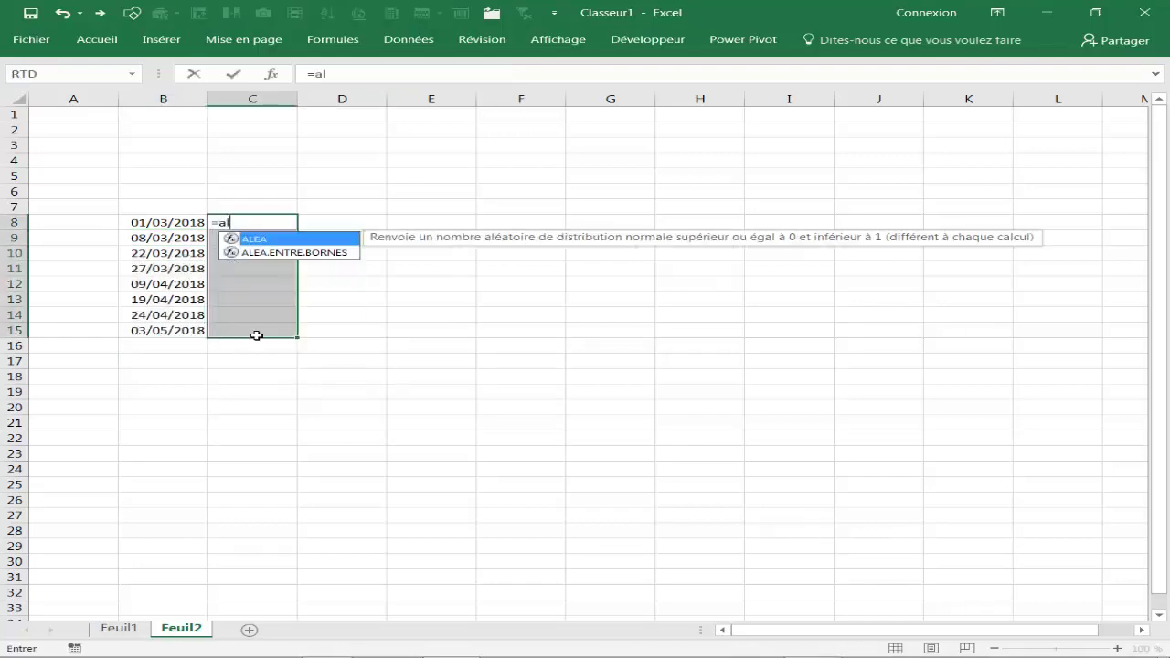
pyautogui.doubleClick(274, 253)
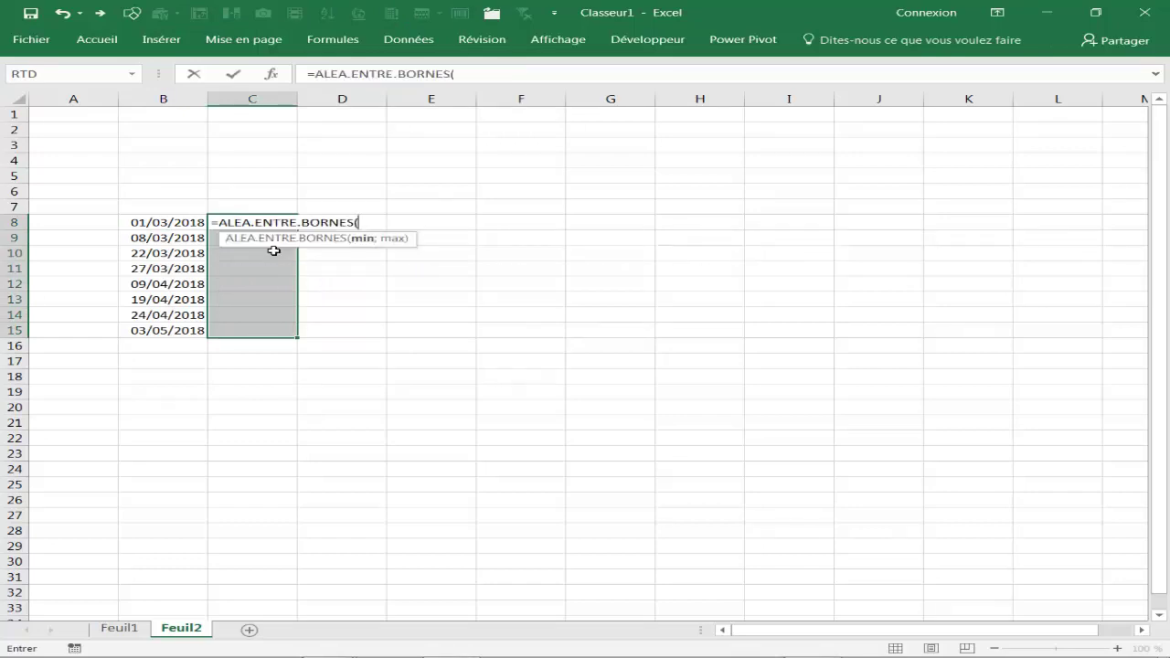
pyautogui.write('20;50')
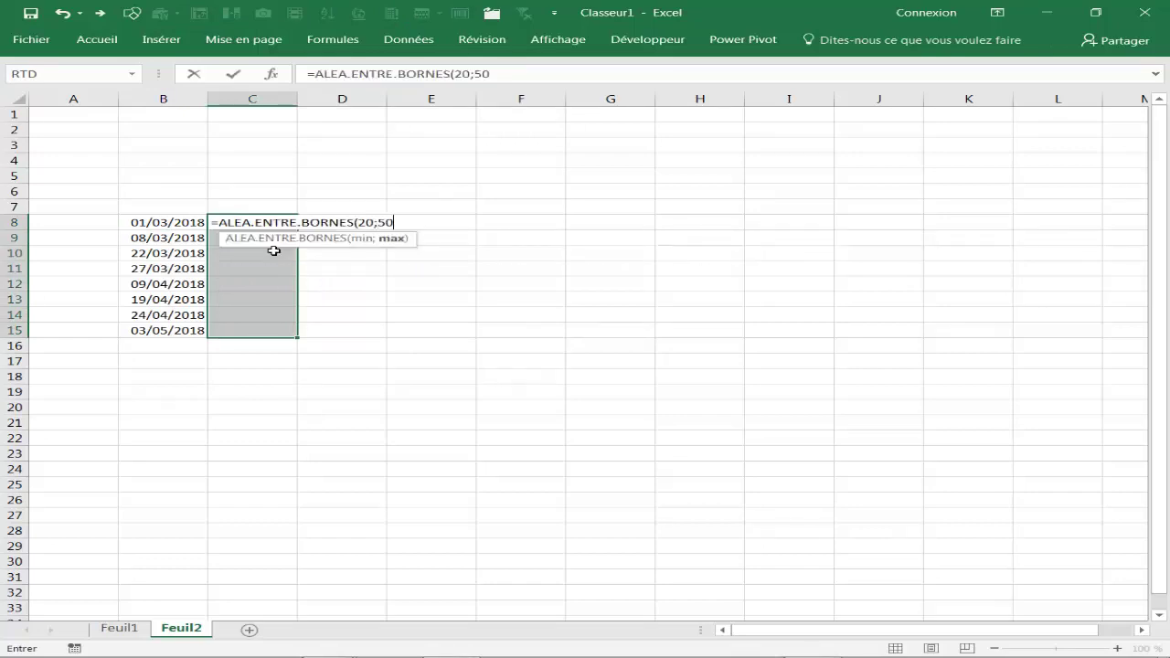
pyautogui.hotkey('ctrl', 'Return')
pyautogui.click(328, 225)
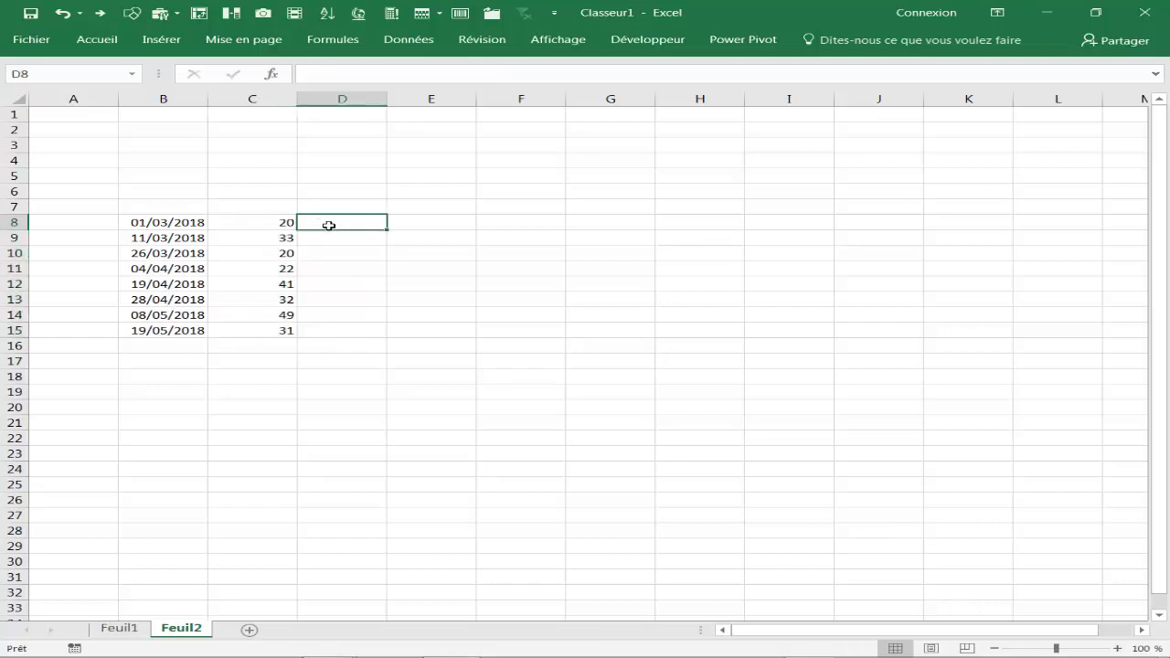
pyautogui.click(142, 205)
# Step: Add the column headings 'date' in B7 and 'effectif' in C7
pyautogui.write('date')
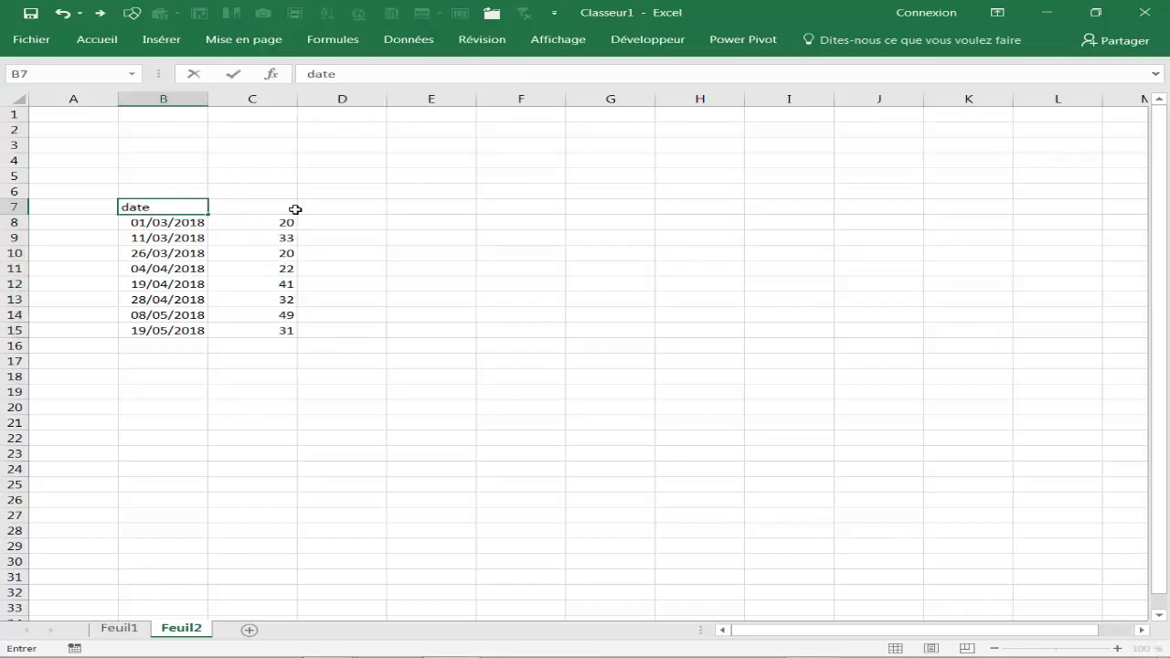
pyautogui.click(270, 211)
pyautogui.write('e')
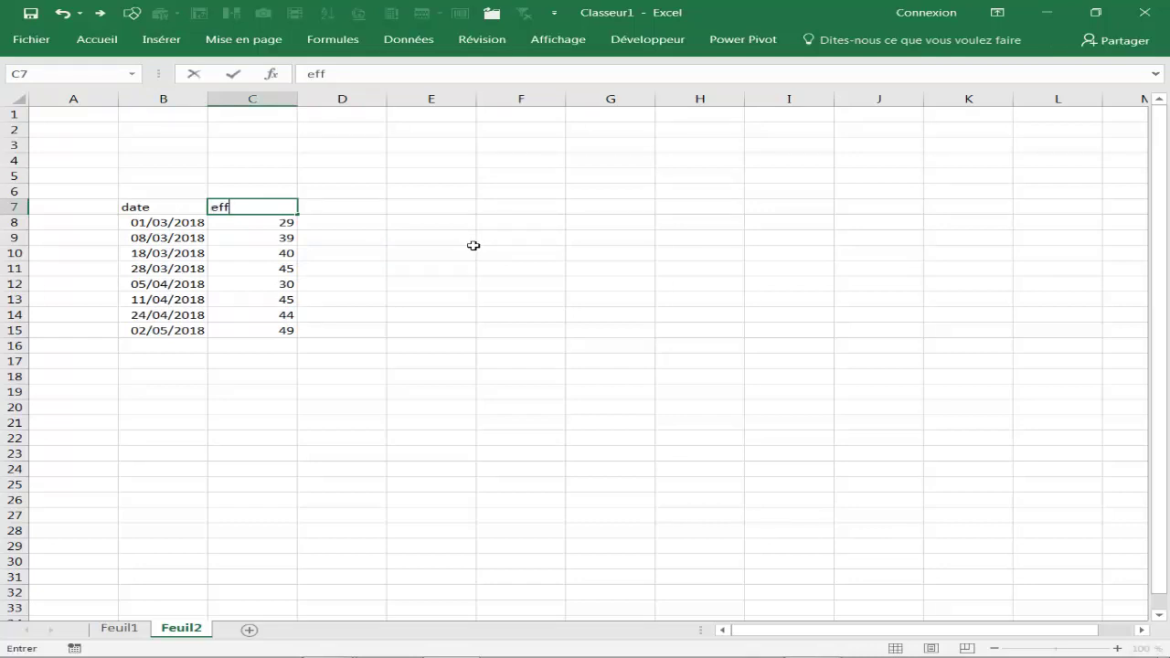
pyautogui.write('ctif')
pyautogui.press('Return')
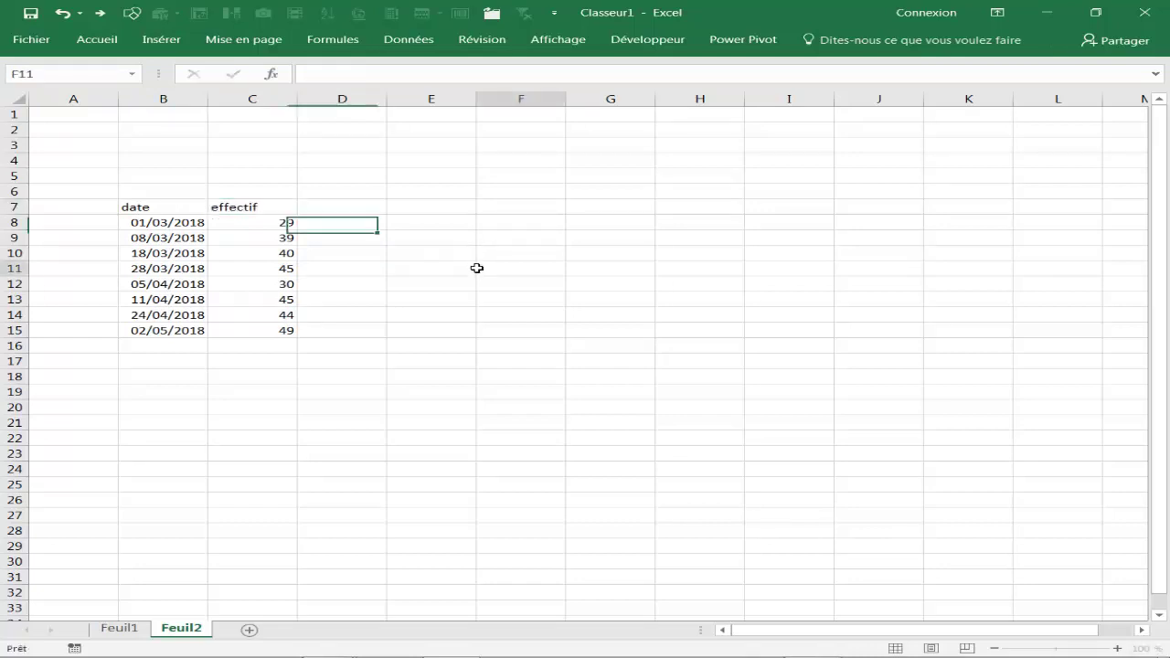
pyautogui.click(478, 266)
pyautogui.click(399, 316)
# Step: Raise the B6:D17 table font to 16 pt and widen column B to fit the dates
pyautogui.click(131, 197)
pyautogui.moveTo(131, 203); pyautogui.dragTo(311, 366)
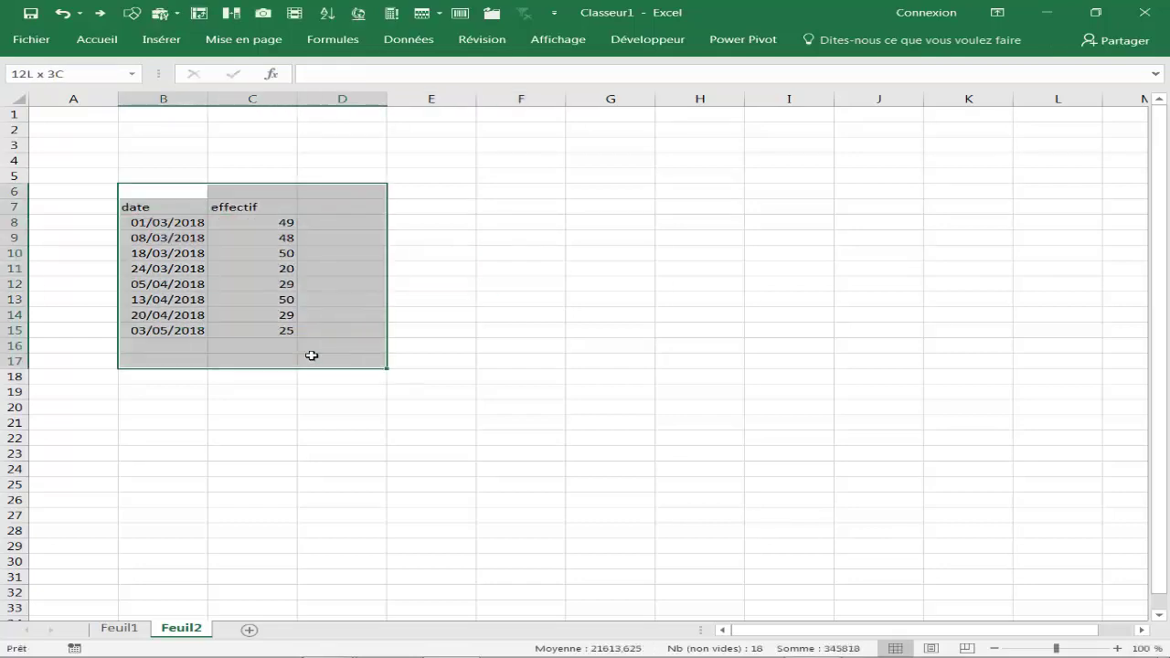
pyautogui.rightClick(214, 266)
pyautogui.click(338, 232)
pyautogui.click(338, 231)
pyautogui.click(339, 231)
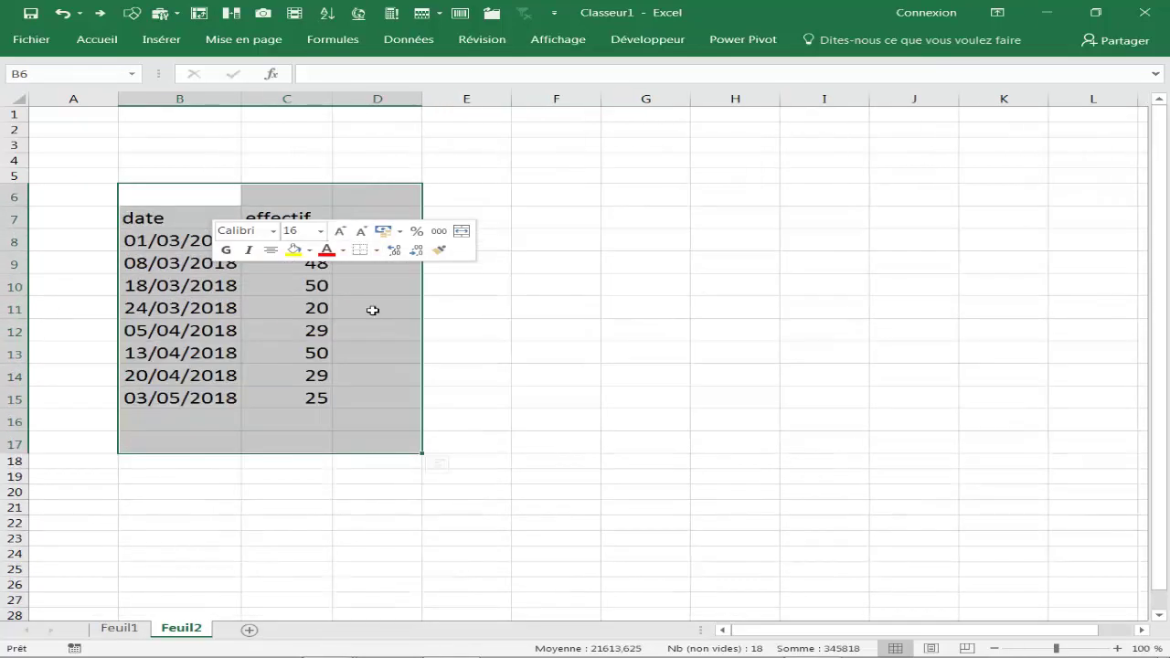
pyautogui.click(375, 329)
pyautogui.click(236, 114)
pyautogui.moveTo(242, 100); pyautogui.dragTo(266, 100)
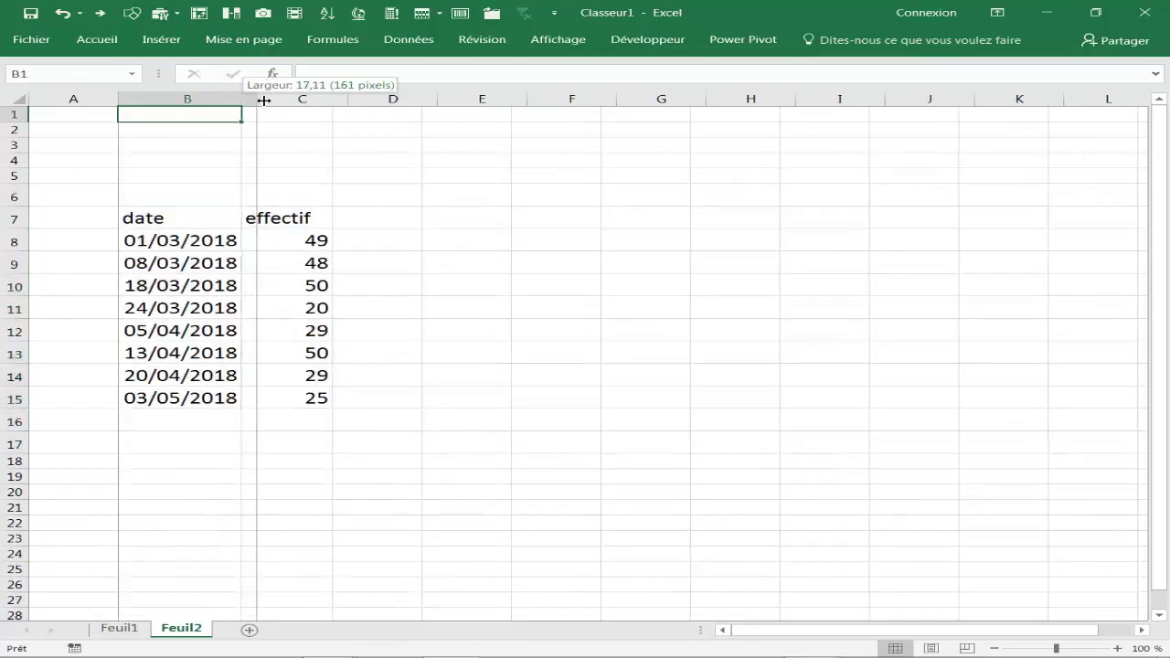
pyautogui.click(520, 345)
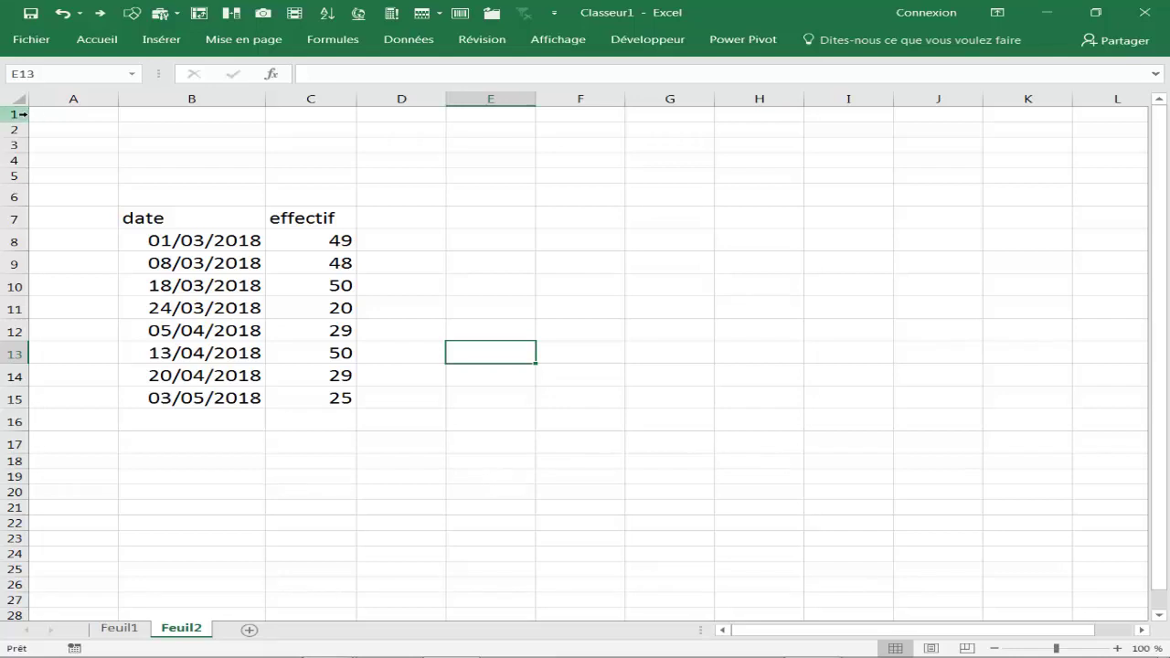
# Step: Delete the empty rows 1 to 3 and select the data B5:C12
pyautogui.moveTo(23, 114); pyautogui.dragTo(30, 149)
pyautogui.hotkey('ctrl', '-')
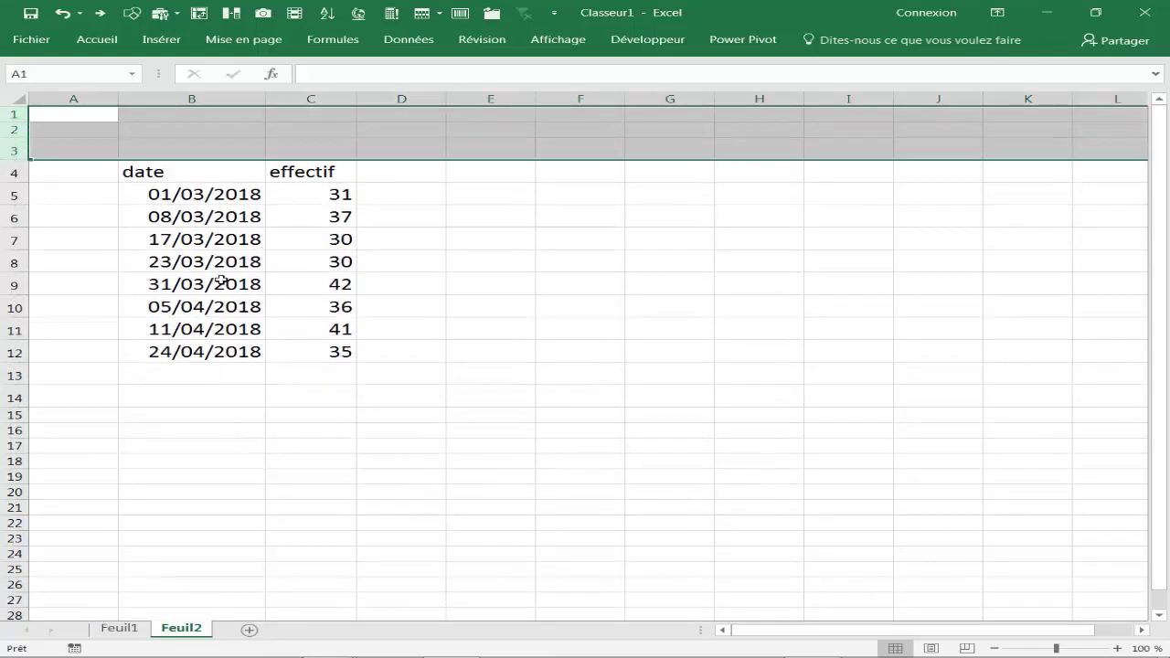
pyautogui.click(256, 284)
pyautogui.click(401, 194)
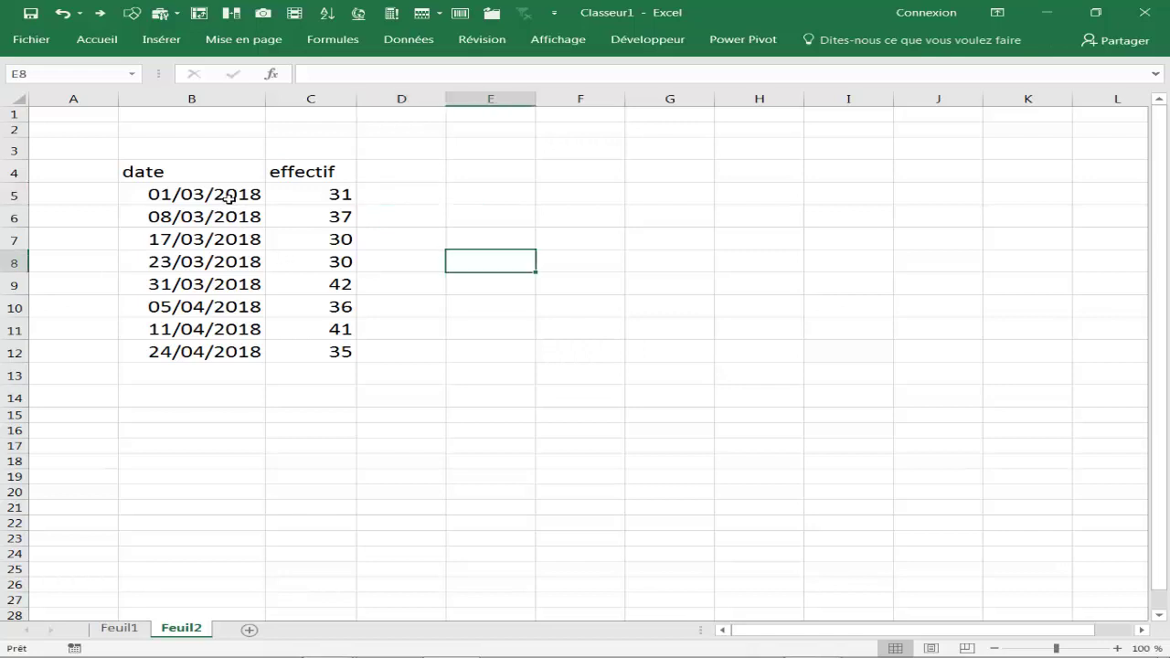
pyautogui.moveTo(229, 195); pyautogui.dragTo(271, 346)
# Step: Insert a scatter chart with straight lines from the selected date and effectif data
pyautogui.click(161, 40)
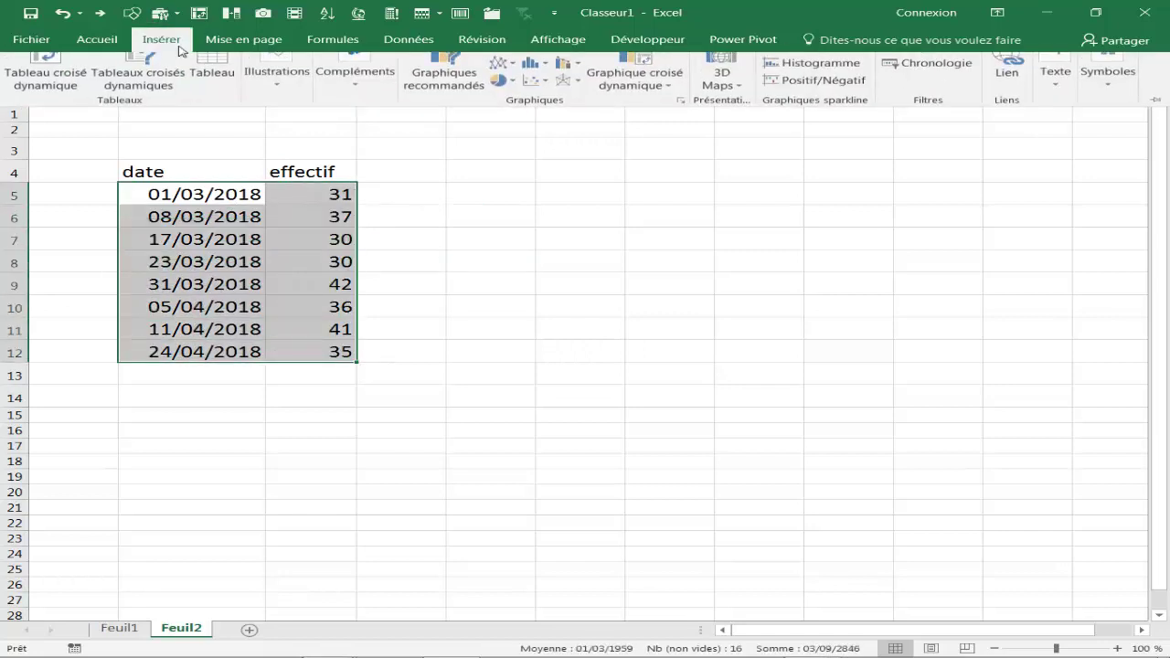
pyautogui.click(545, 99)
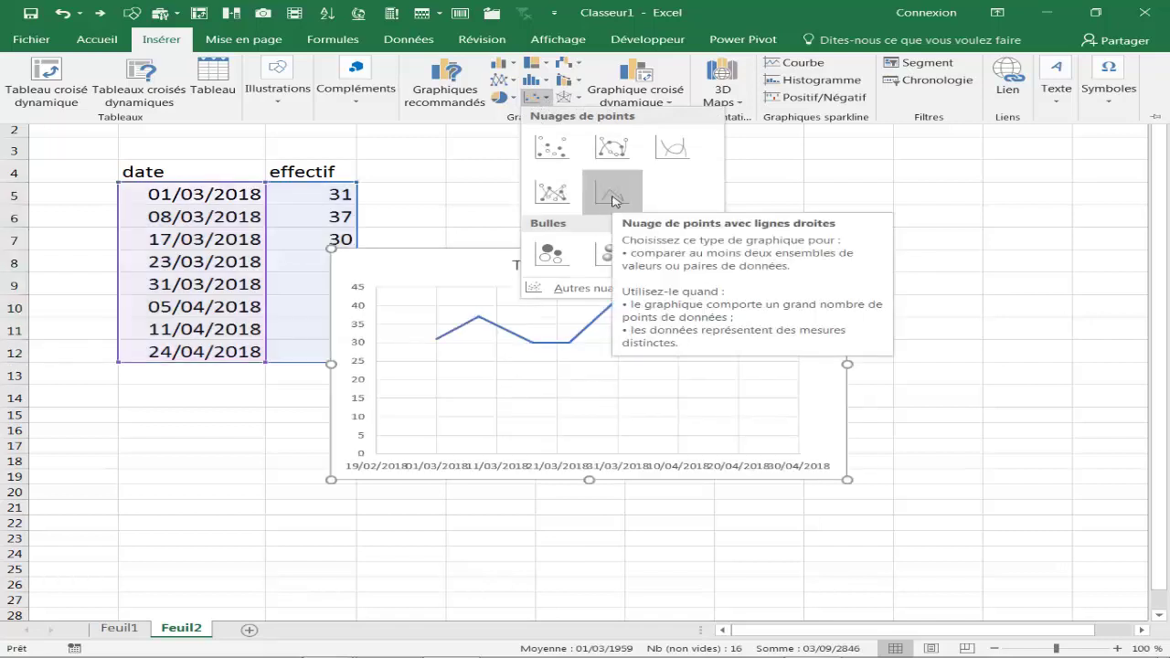
pyautogui.click(613, 198)
pyautogui.moveTo(692, 254)
pyautogui.mouseDown()
pyautogui.moveTo(851, 186)
pyautogui.moveTo(823, 212)
pyautogui.mouseUp()
# Step: Link the chart title to the effectif header with =C4
pyautogui.click(768, 214)
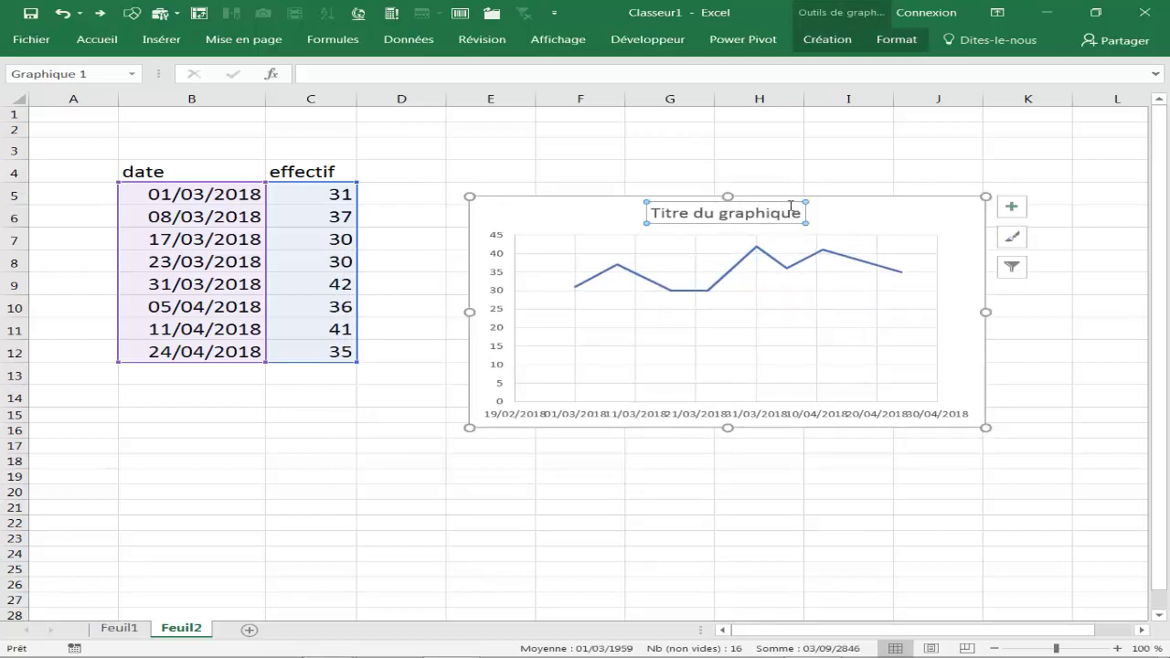
pyautogui.click(347, 79)
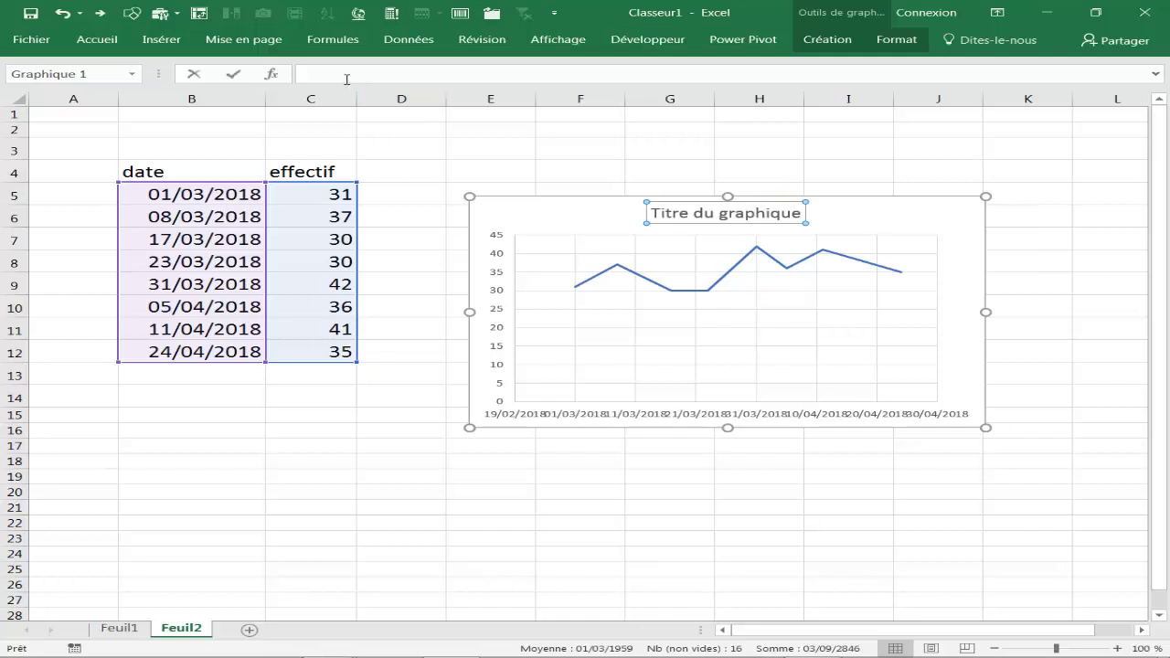
pyautogui.write('=')
pyautogui.click(315, 173)
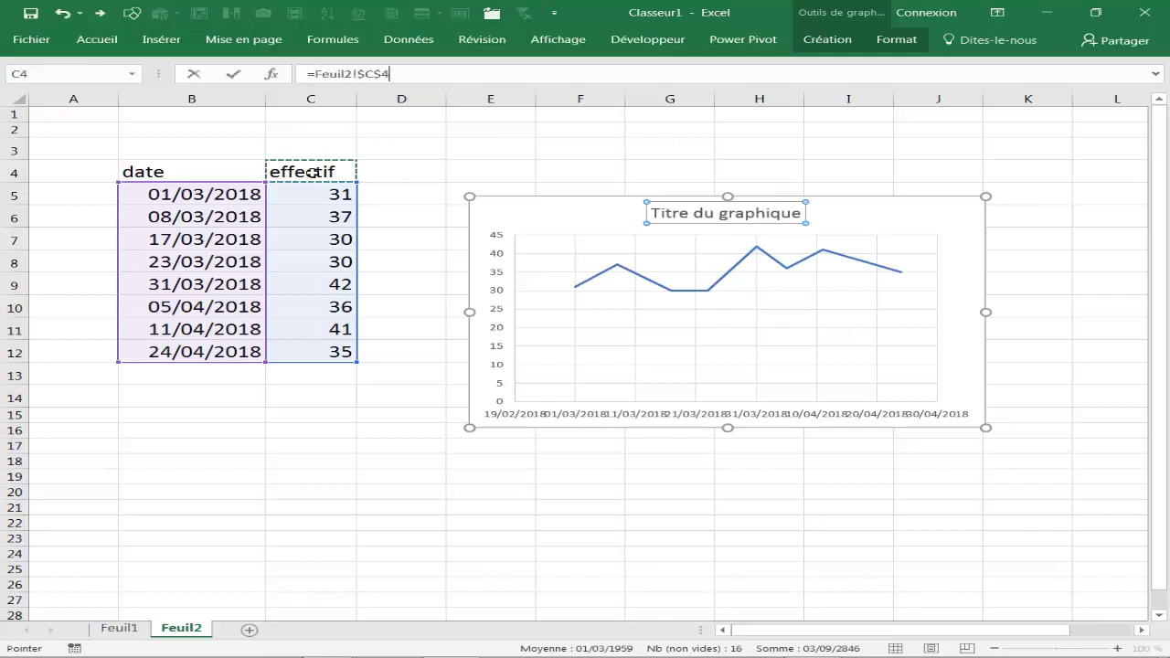
pyautogui.press('Return')
# Step: Move the chart further right so it sits clear of the table
pyautogui.click(651, 169)
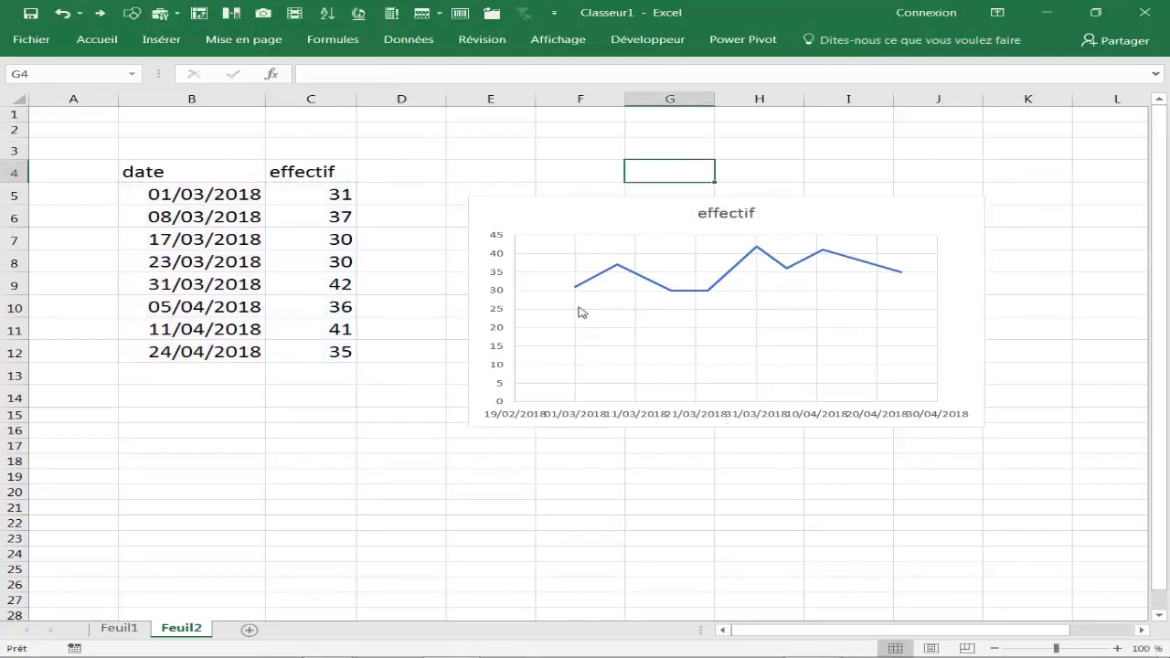
pyautogui.click(389, 355)
pyautogui.moveTo(477, 368); pyautogui.dragTo(621, 353)
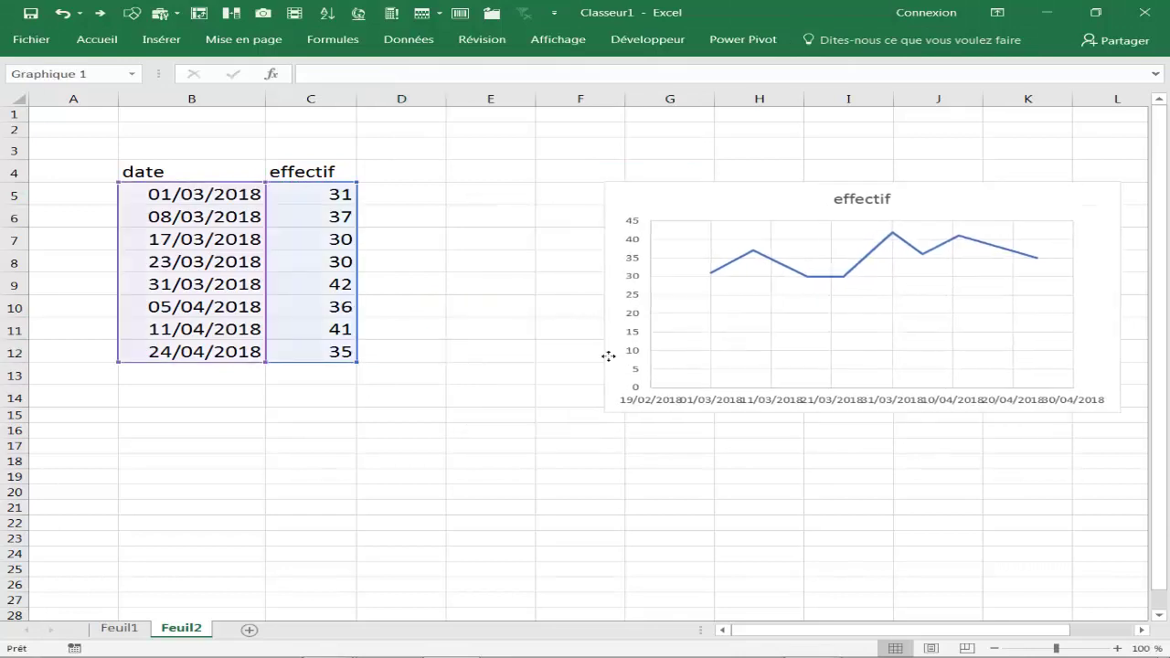
pyautogui.click(455, 381)
pyautogui.click(410, 213)
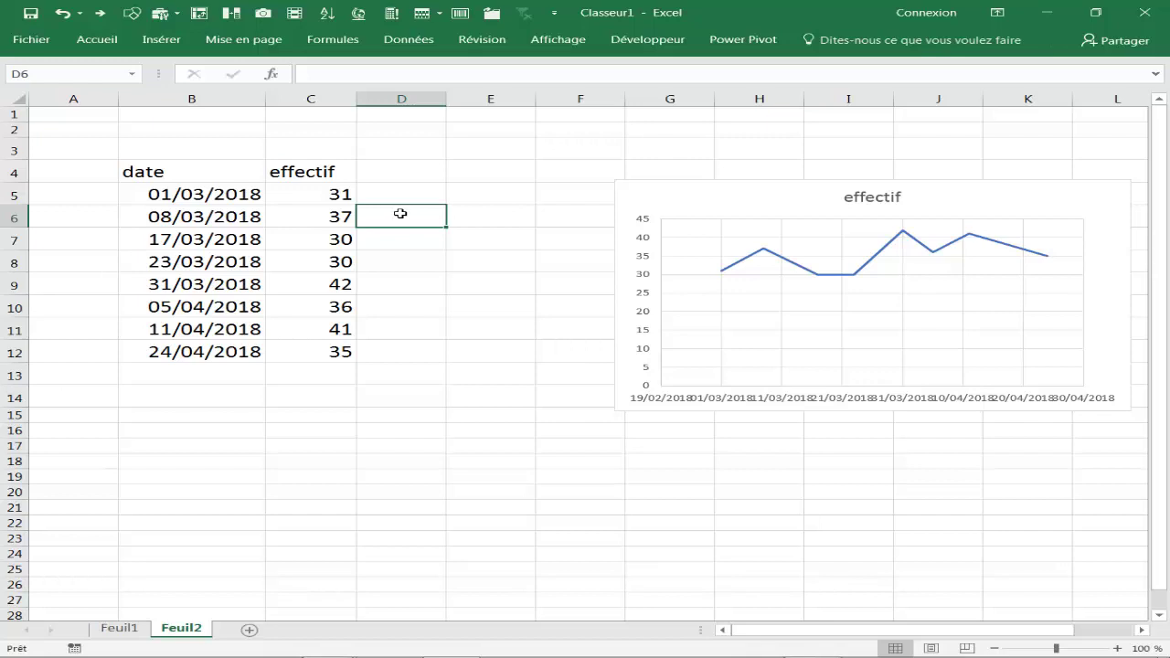
# Step: Enter the day-gap formula =+B6-B5 in D6
pyautogui.write('+')
pyautogui.click(228, 213)
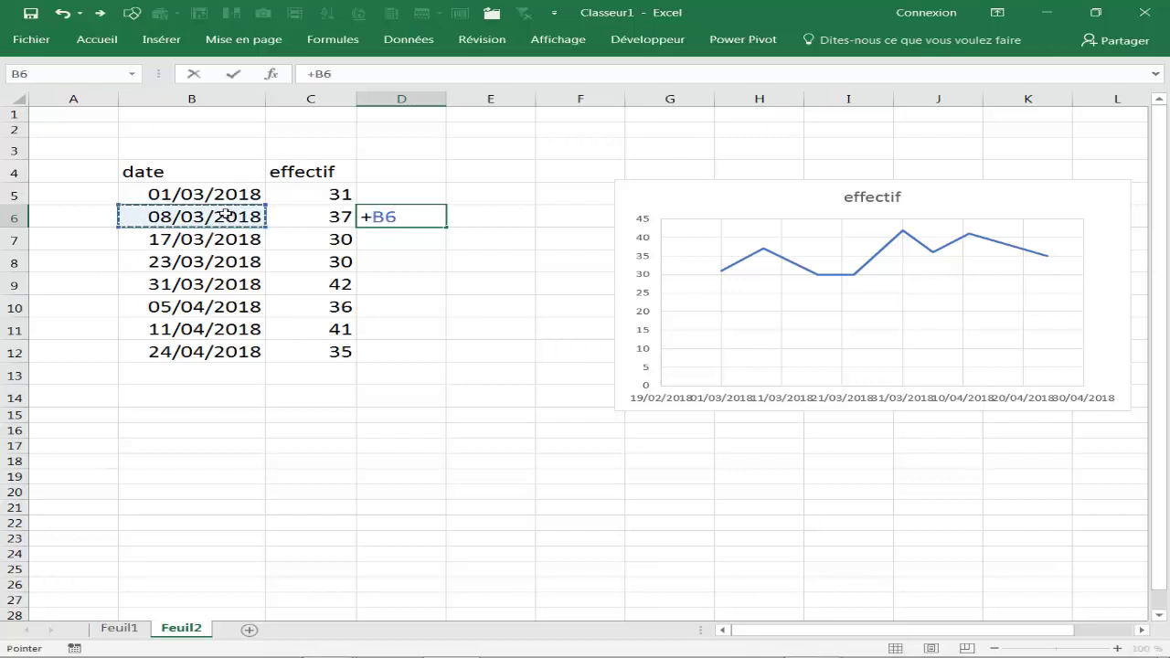
pyautogui.write('-')
pyautogui.click(225, 195)
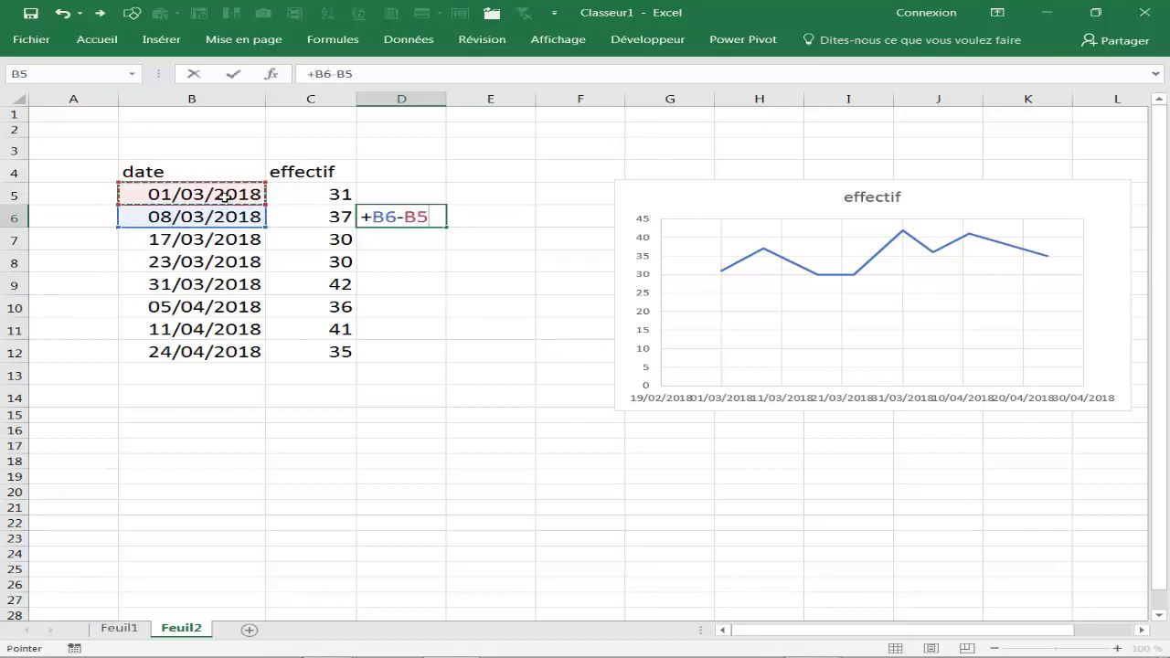
pyautogui.click(407, 225)
# Step: Copy C5's number format onto D5:D12 with the Format Painter
pyautogui.rightClick(402, 226)
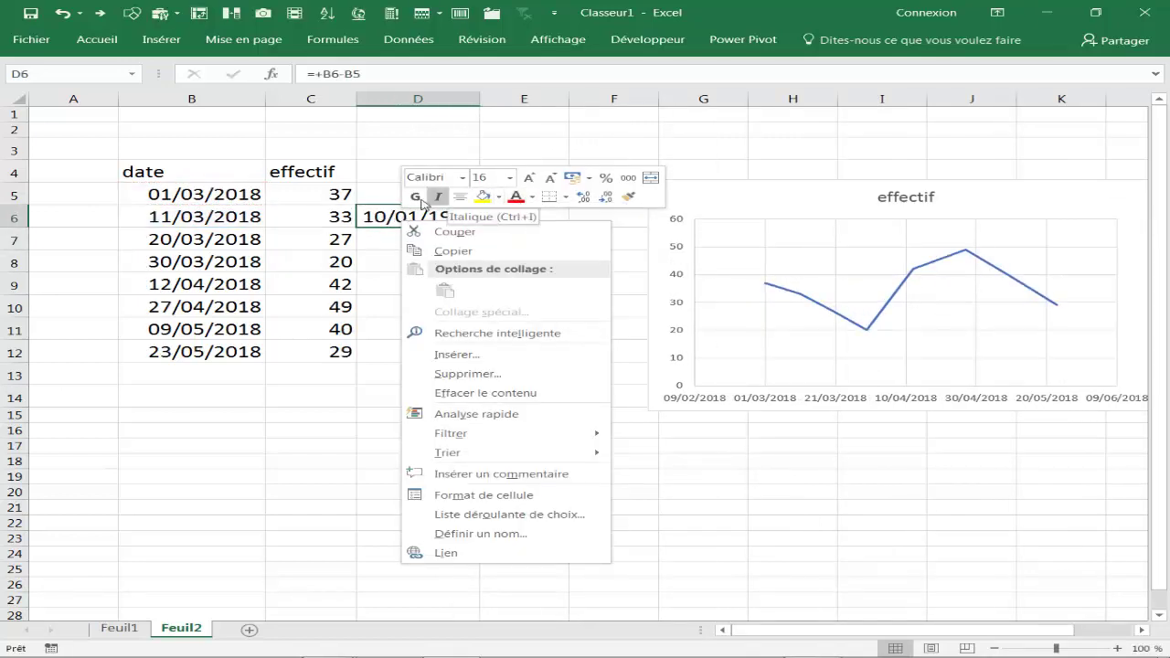
pyautogui.click(339, 191)
pyautogui.click(331, 194)
pyautogui.rightClick(331, 194)
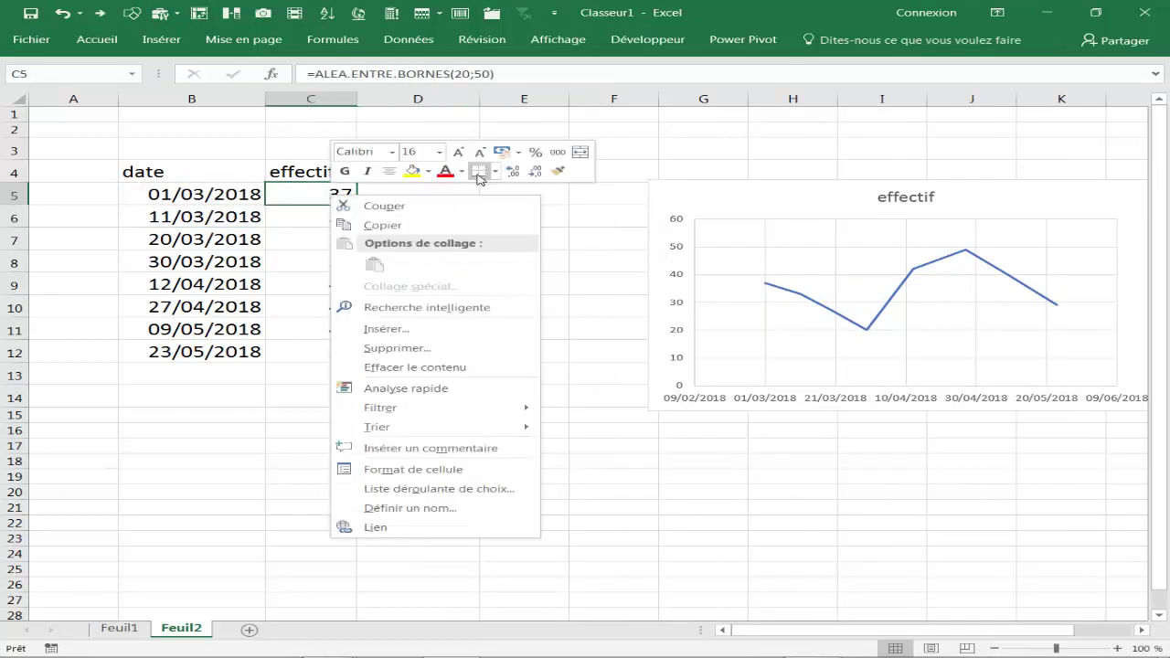
pyautogui.click(557, 170)
pyautogui.moveTo(409, 194); pyautogui.dragTo(417, 352)
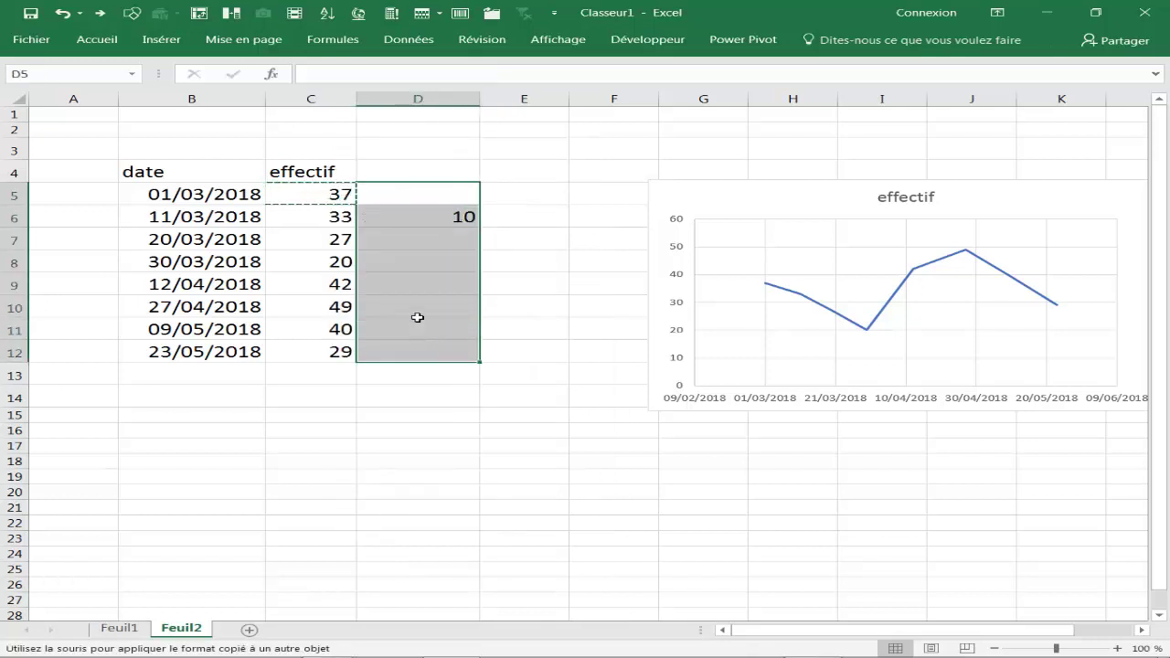
# Step: Fill the D6 day-gap formula down to D12
pyautogui.click(457, 217)
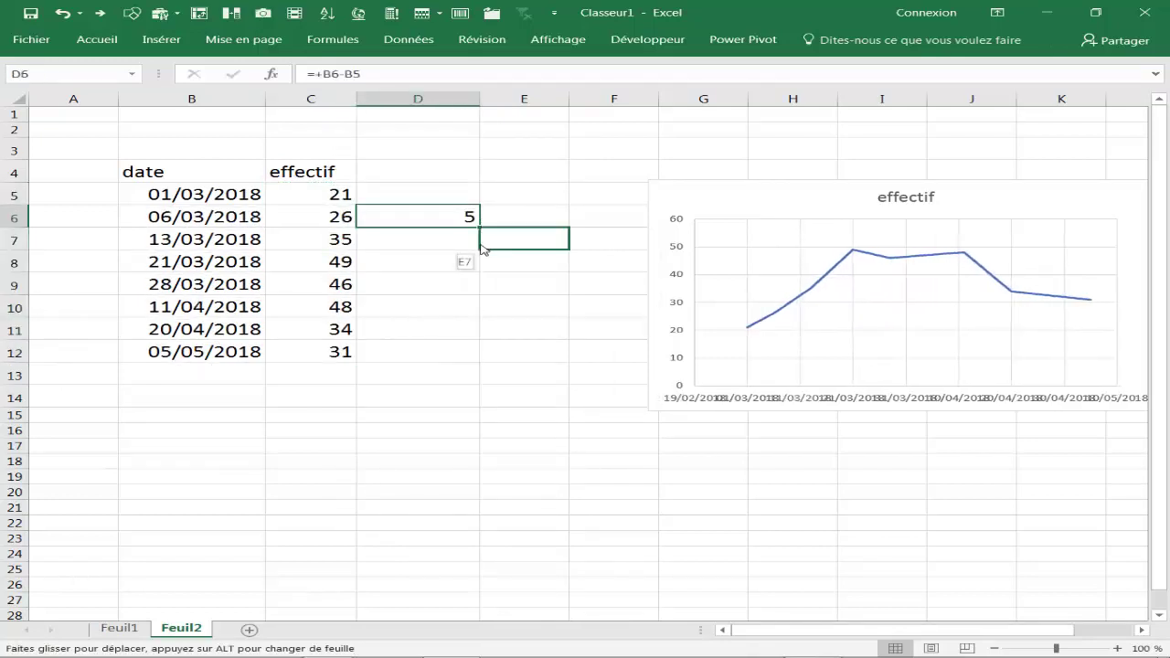
pyautogui.moveTo(482, 225); pyautogui.dragTo(498, 231)
pyautogui.hotkey('ctrl', 'z')
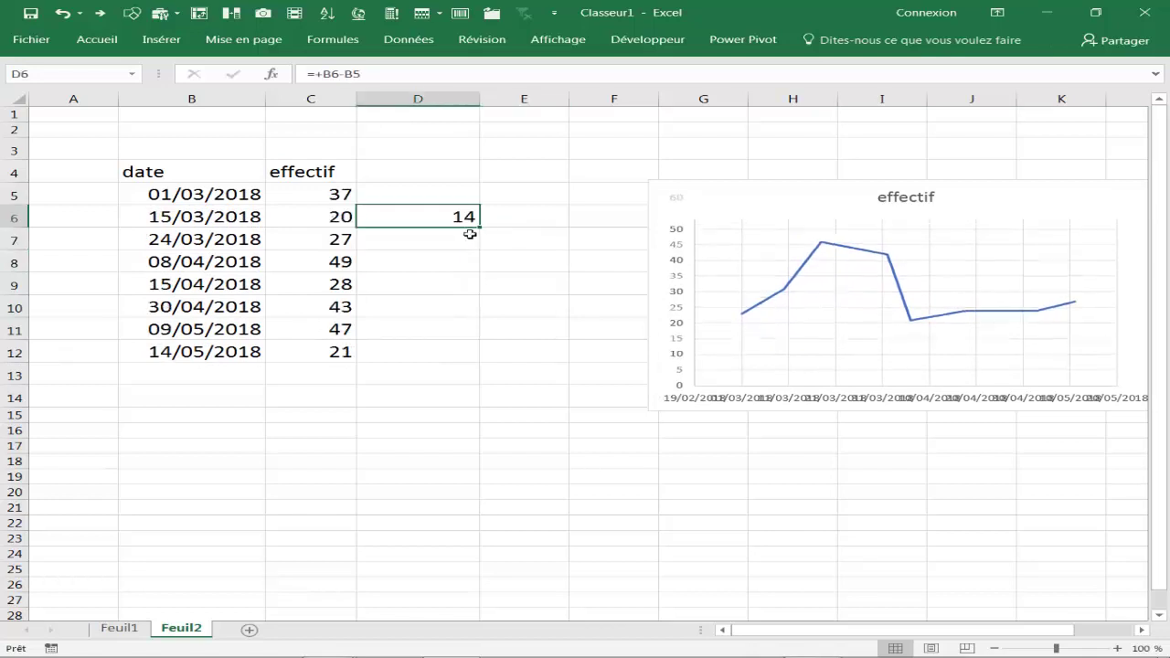
pyautogui.moveTo(480, 227); pyautogui.dragTo(477, 360)
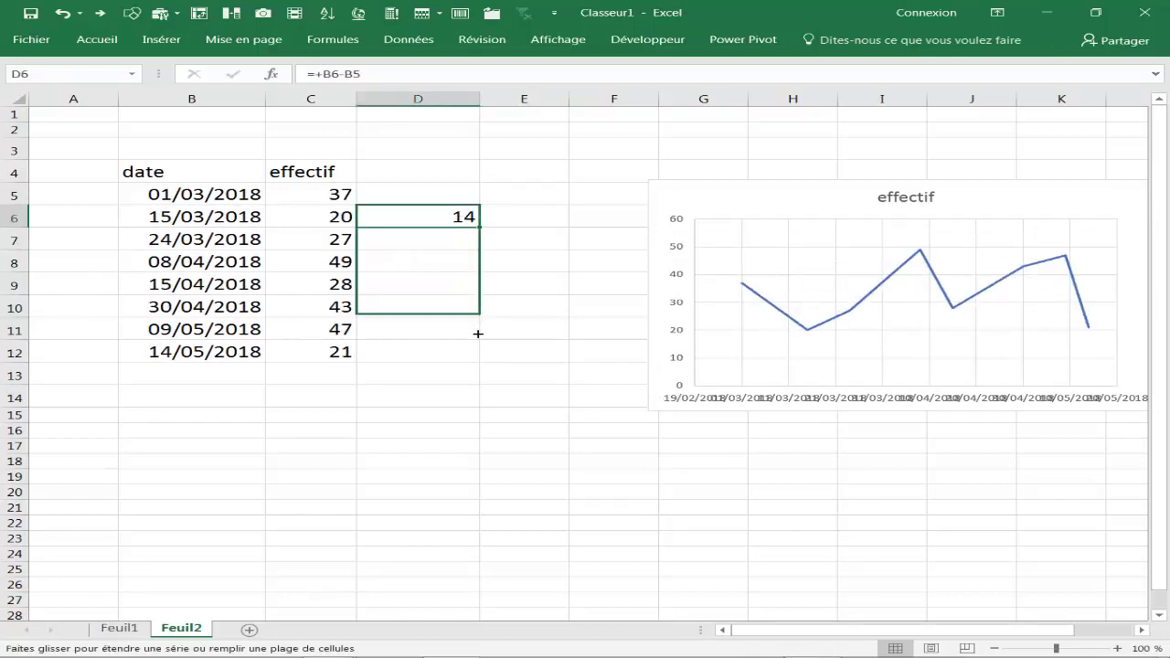
# Step: Make D5 repeat the D6 gap with =+D6
pyautogui.click(428, 199)
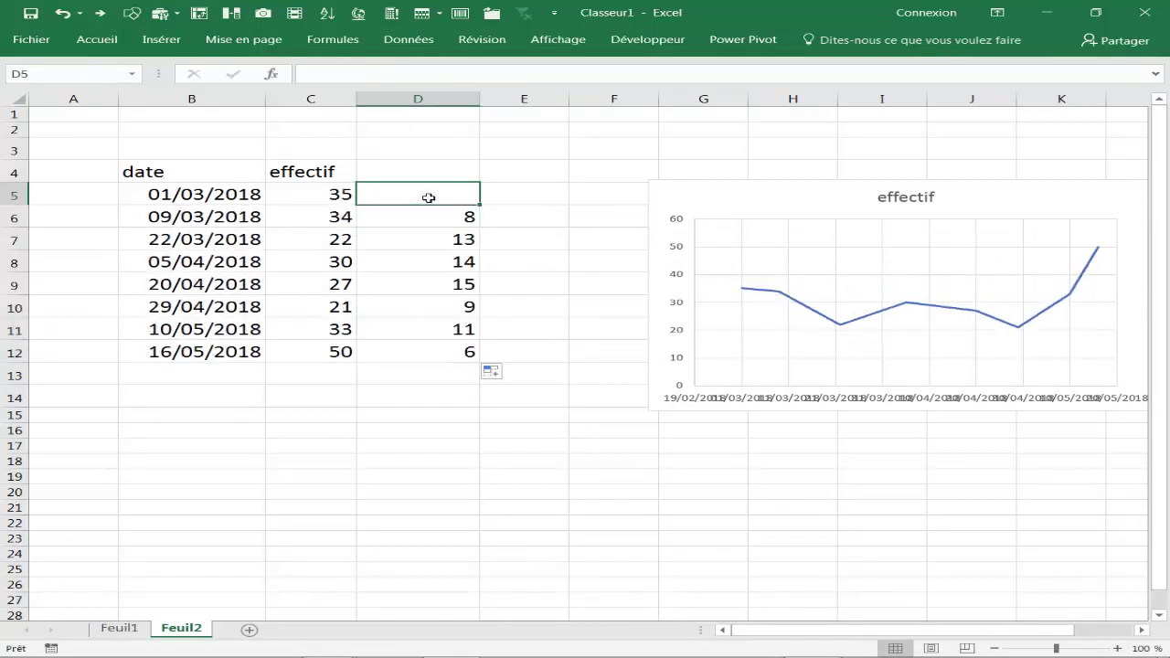
pyautogui.write('+')
pyautogui.click(430, 219)
pyautogui.press('Return')
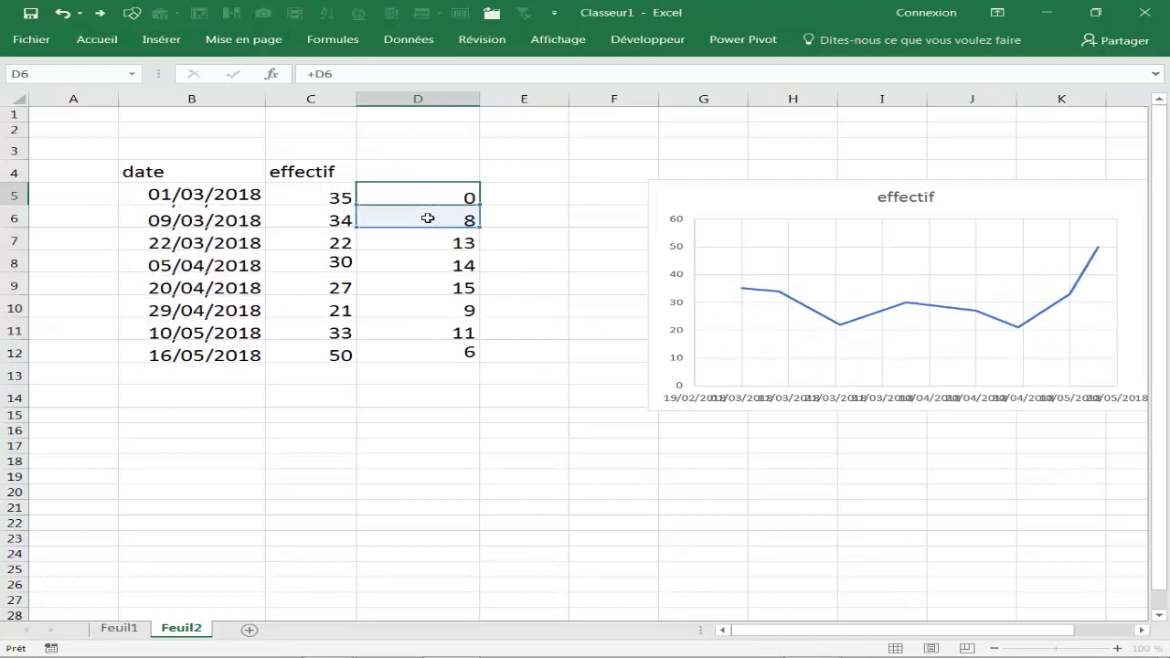
# Step: Enter the effectif-change formula =+C6-C5 in E5
pyautogui.click(520, 199)
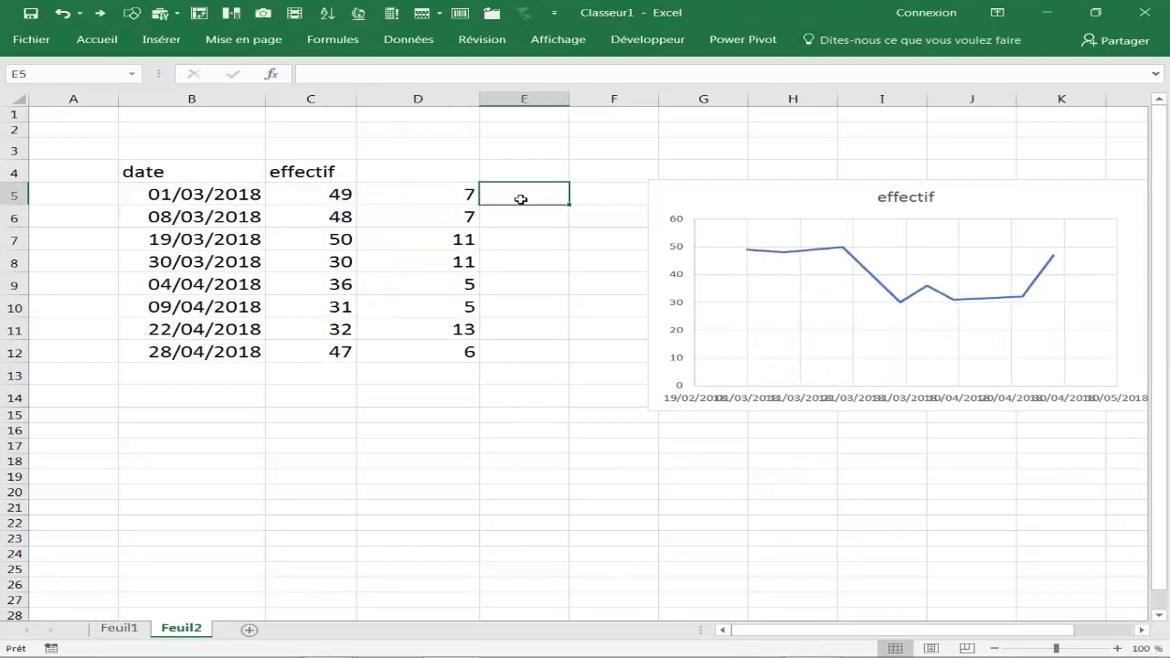
pyautogui.write('+')
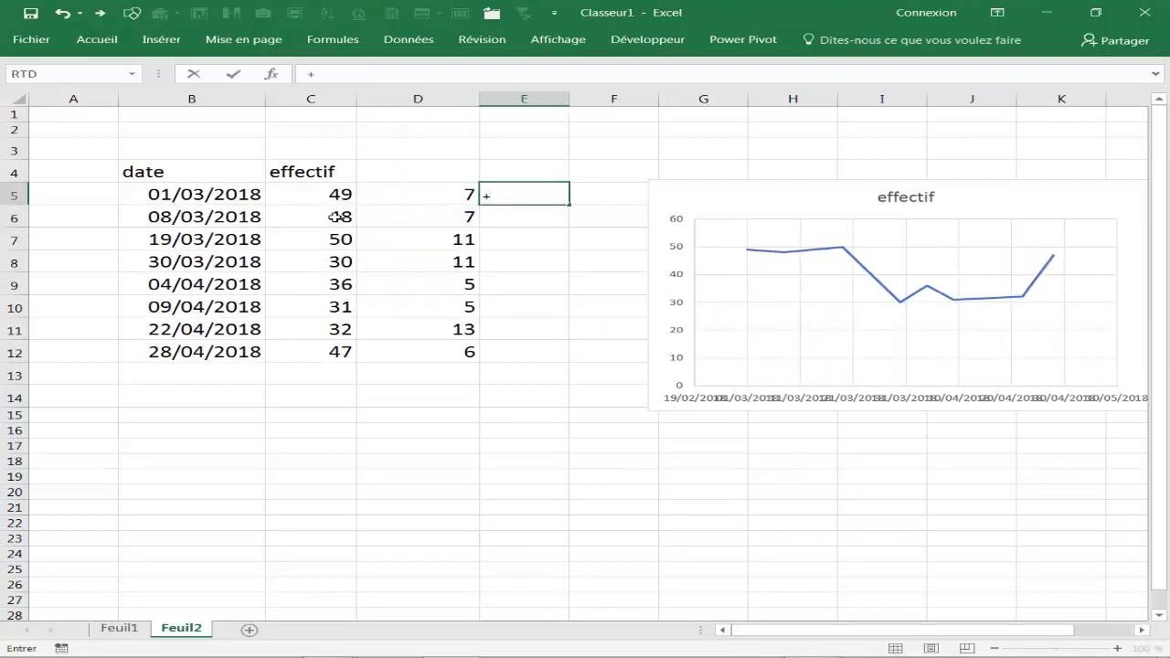
pyautogui.click(338, 217)
pyautogui.write('-')
pyautogui.click(340, 194)
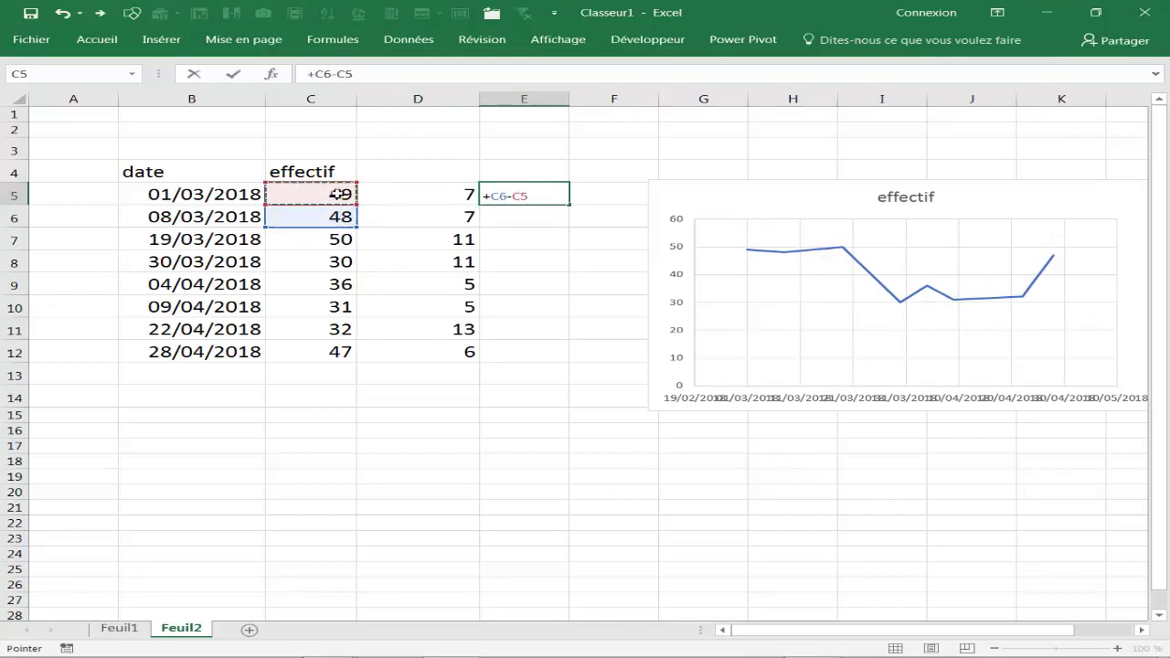
pyautogui.hotkey('ctrl', 'Return')
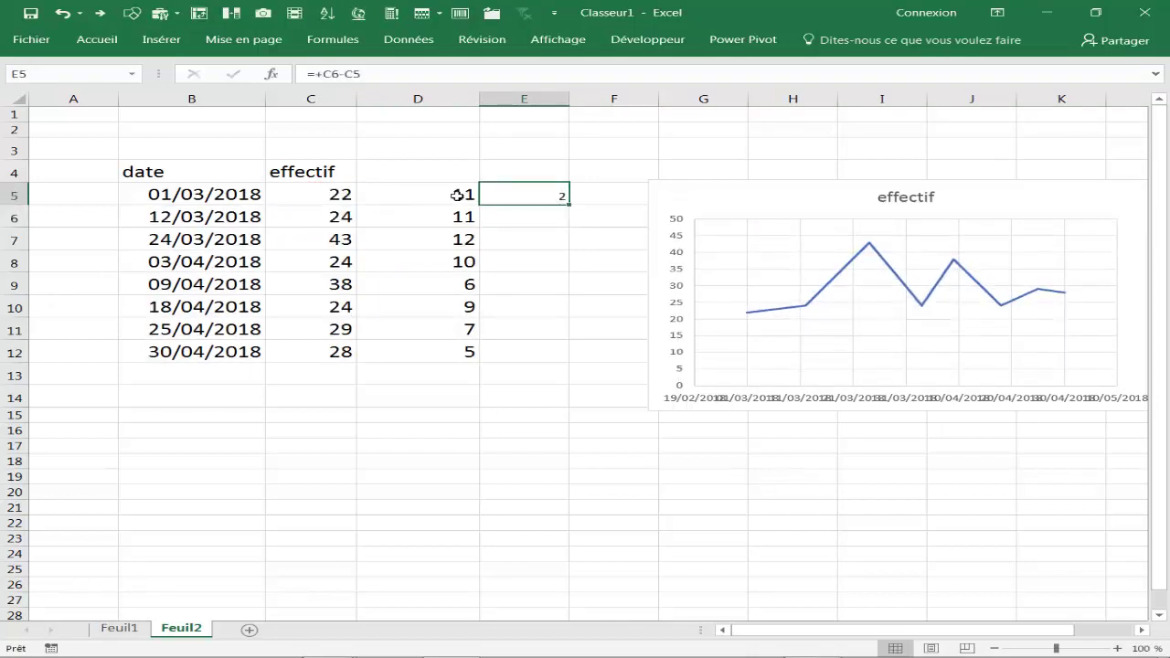
# Step: Give column E the D5:D12 format, fill E5's formula down to E12, and move the chart down-left
pyautogui.moveTo(457, 195); pyautogui.dragTo(444, 347)
pyautogui.rightClick(445, 347)
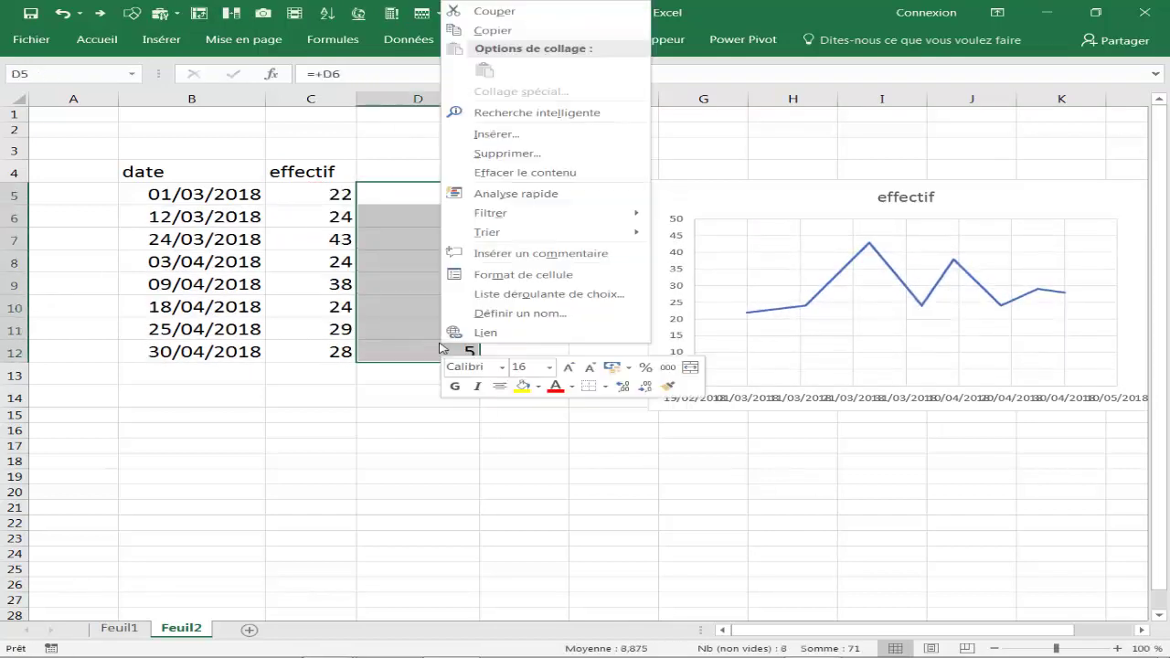
pyautogui.click(664, 391)
pyautogui.moveTo(544, 196); pyautogui.dragTo(539, 352)
pyautogui.click(548, 198)
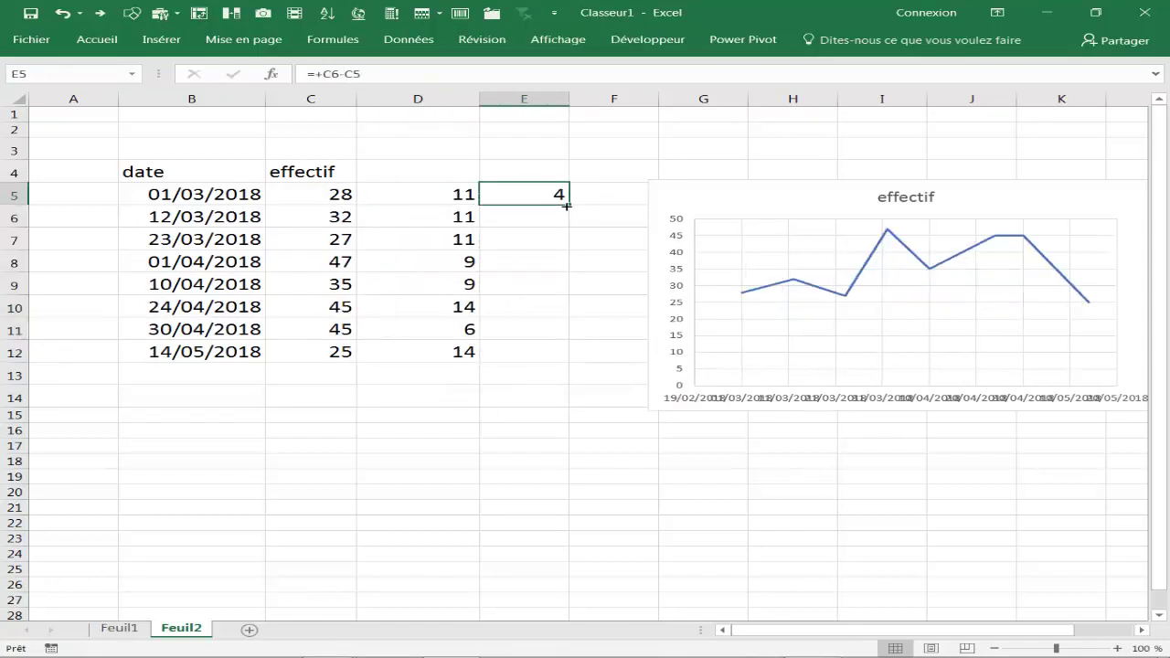
pyautogui.doubleClick(567, 207)
pyautogui.click(524, 395)
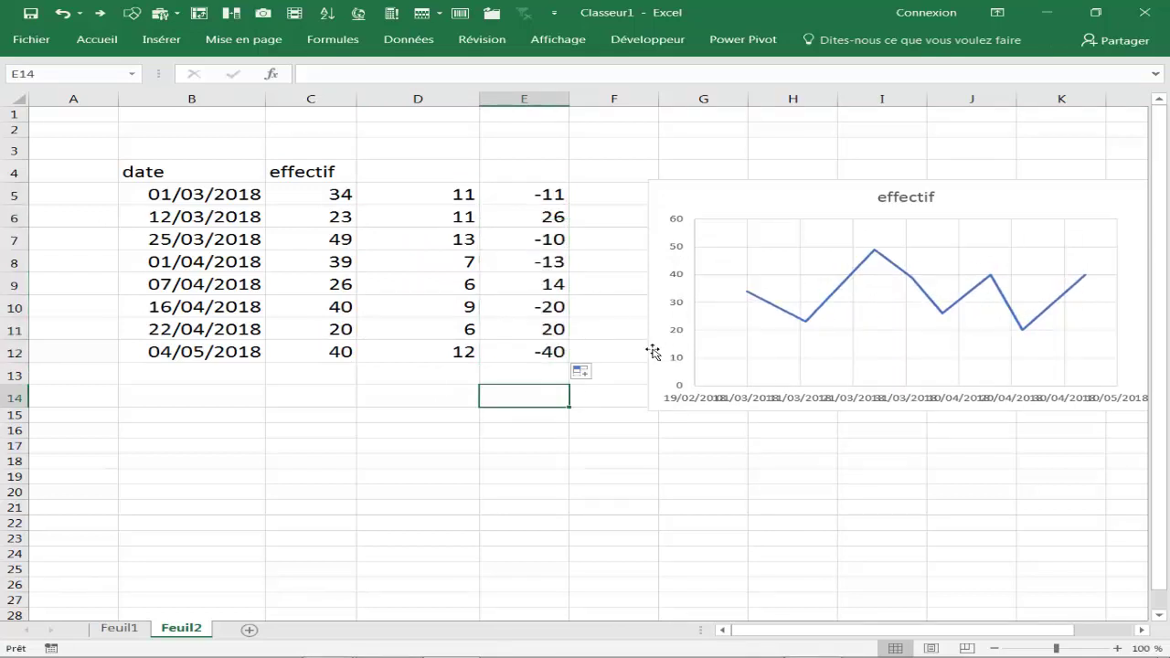
pyautogui.moveTo(652, 352)
pyautogui.mouseDown()
pyautogui.moveTo(405, 412)
pyautogui.moveTo(415, 412)
pyautogui.mouseUp()
# Step: Widen the effectif chart to the right, select its series, and show the Création design tools
pyautogui.moveTo(927, 361); pyautogui.dragTo(993, 361)
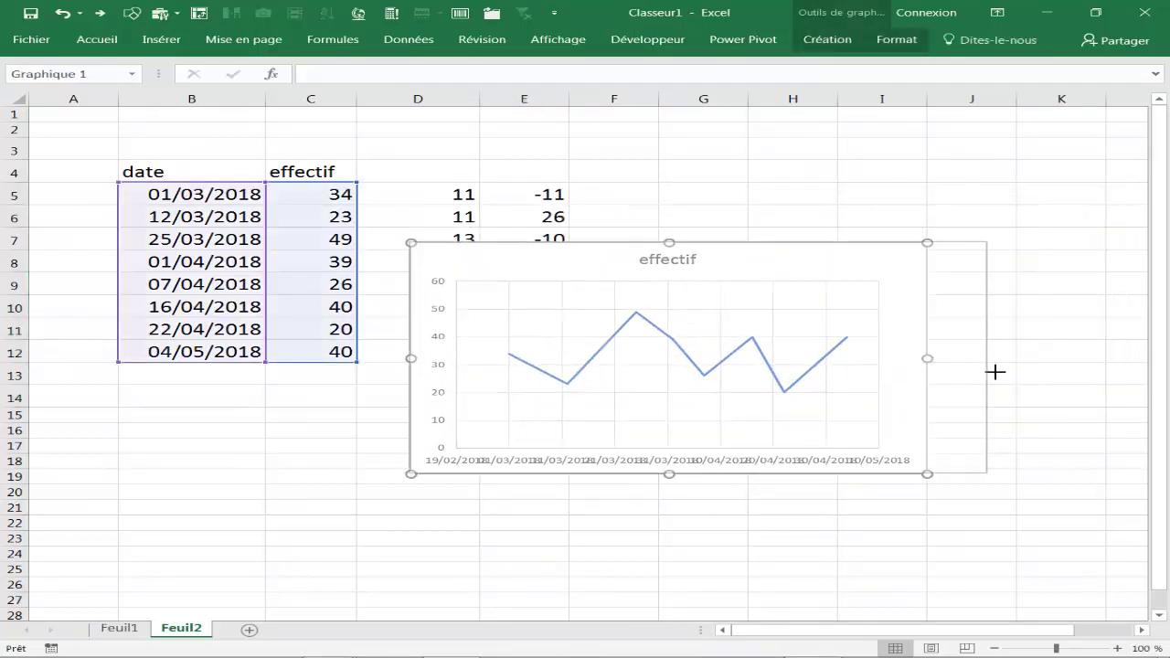
pyautogui.click(516, 506)
pyautogui.click(618, 358)
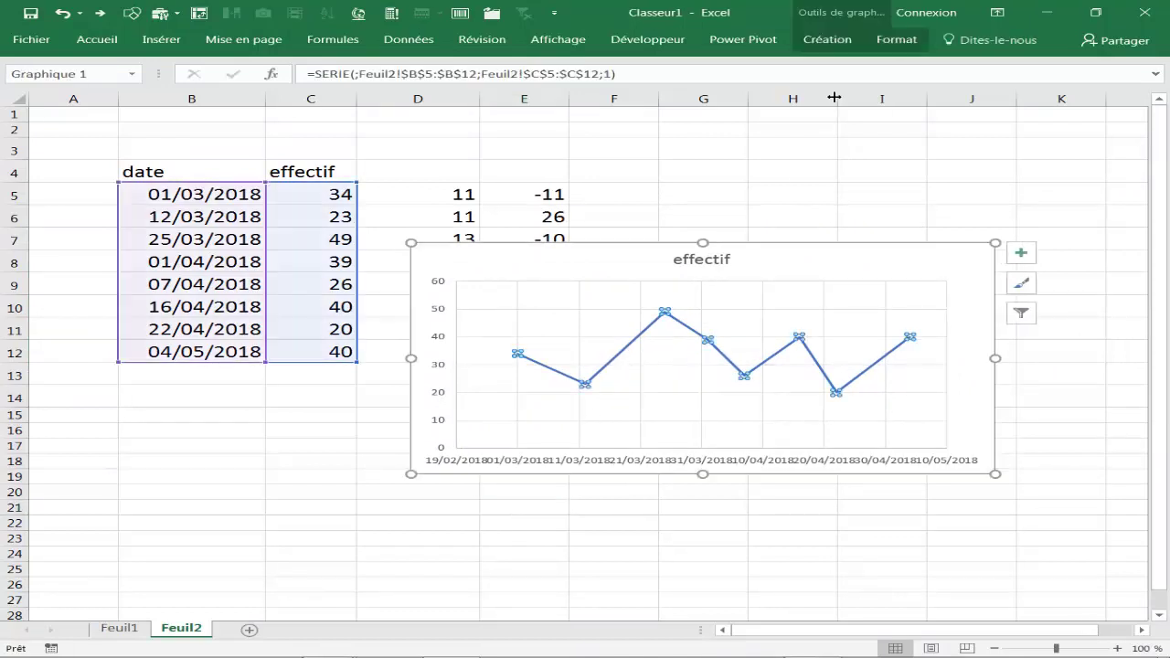
pyautogui.click(812, 188)
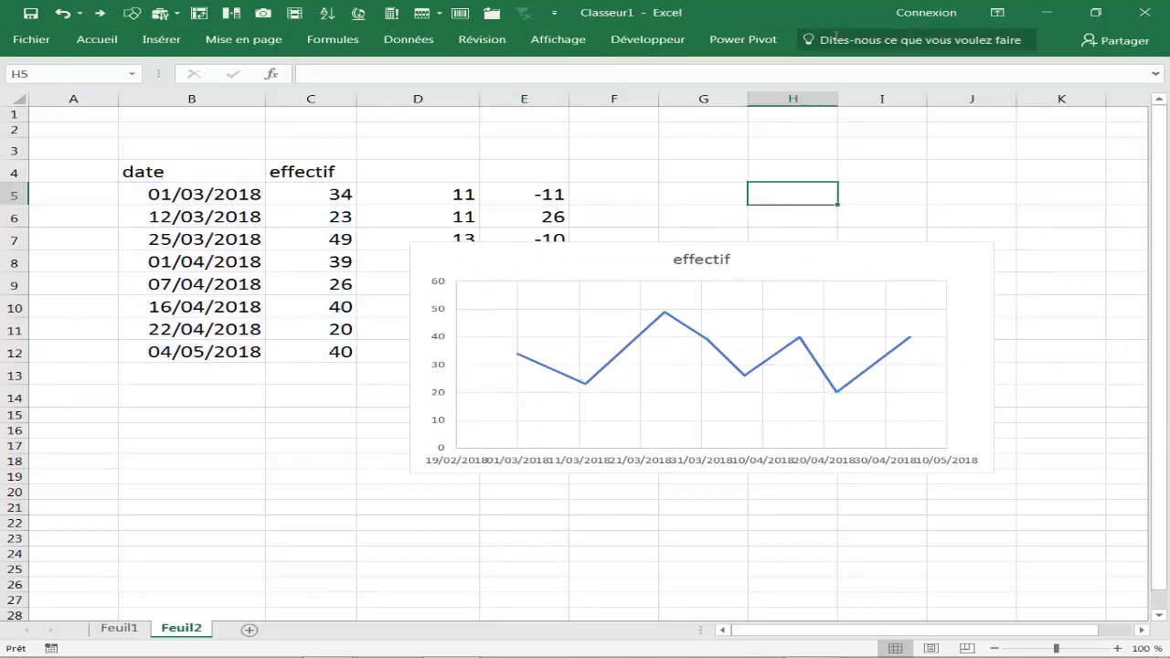
pyautogui.click(688, 326)
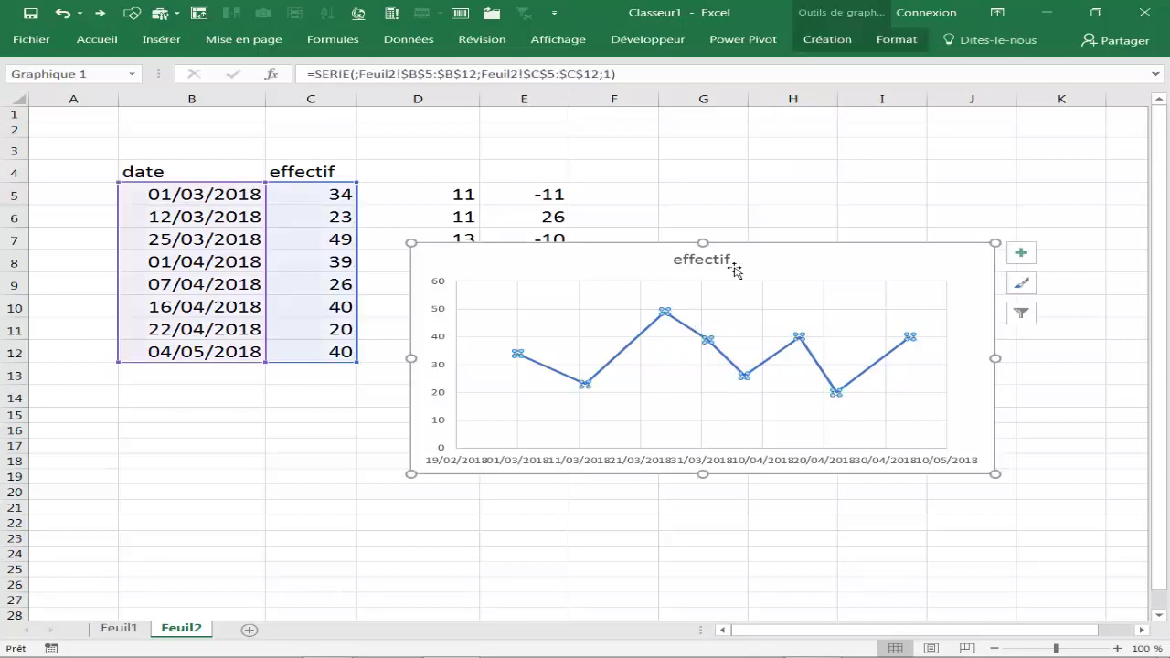
pyautogui.click(820, 41)
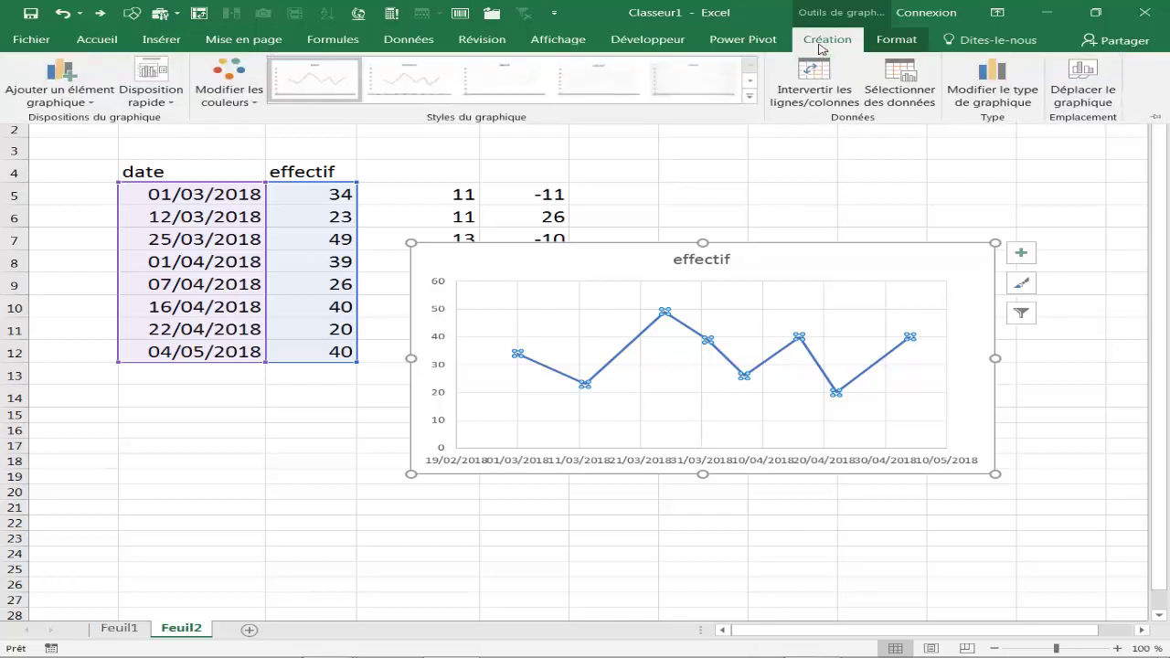
# Step: Add standard error bars (Erreur type) to the effectif series
pyautogui.click(78, 104)
pyautogui.moveTo(78, 215)
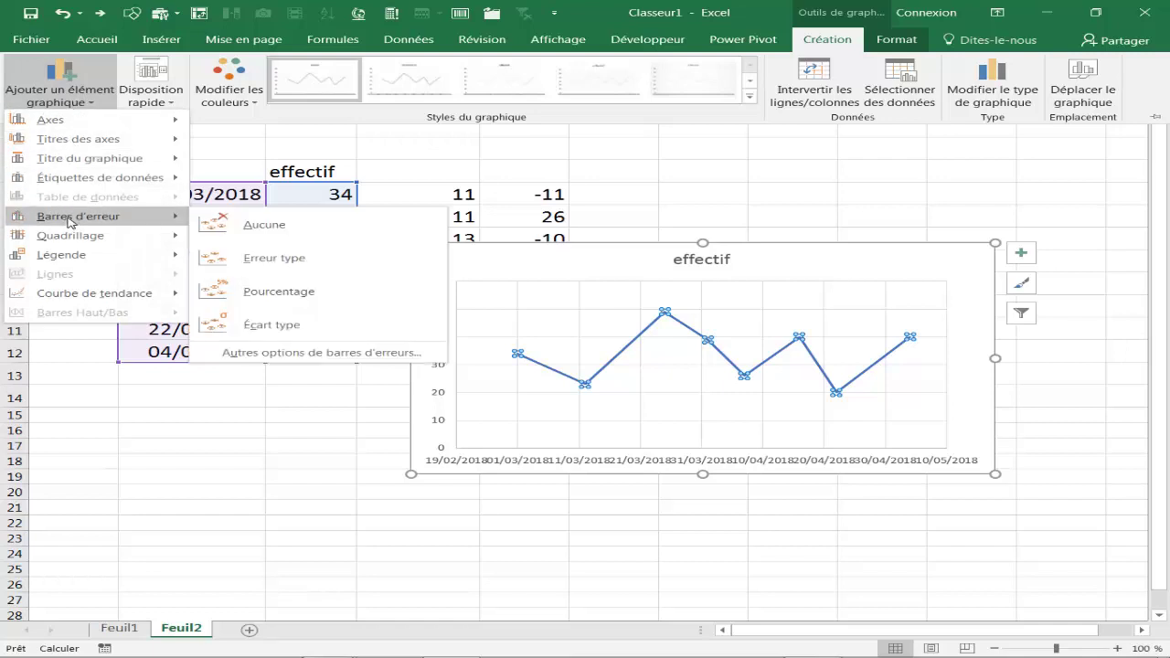
pyautogui.click(257, 258)
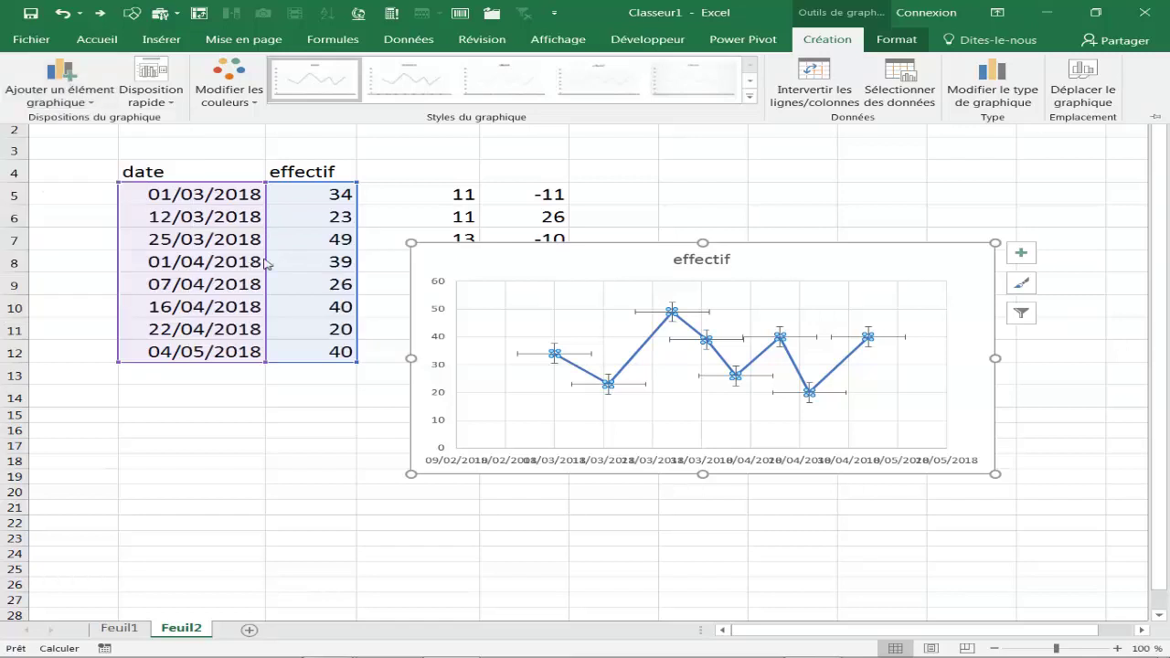
pyautogui.click(777, 247)
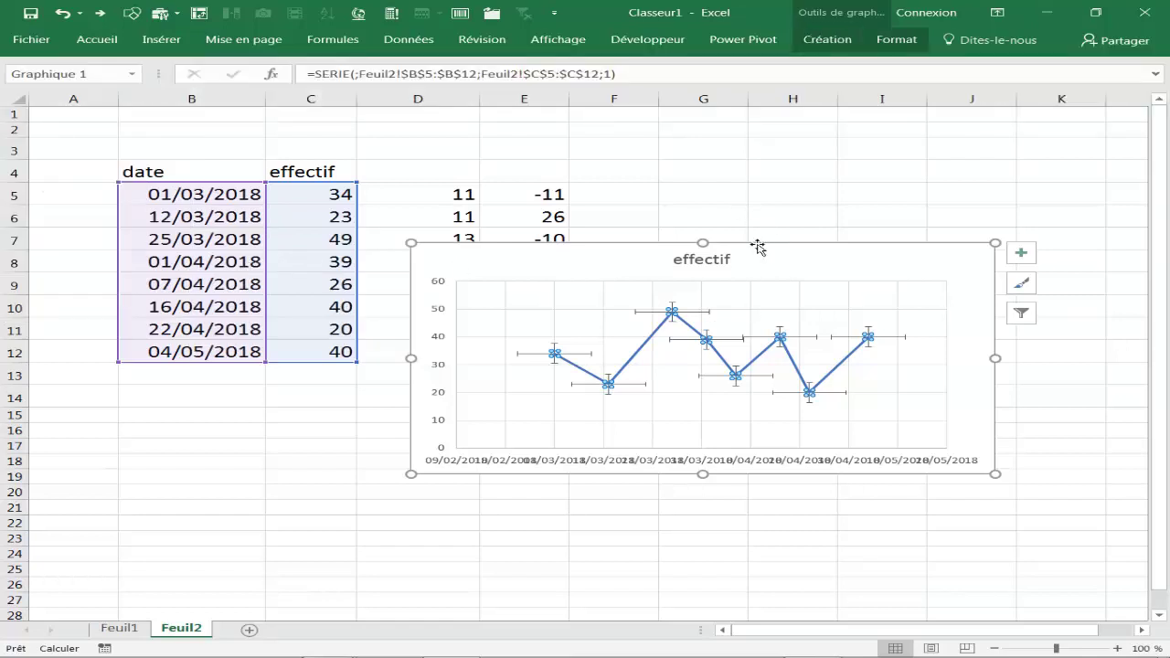
# Step: Nudge the chart left and enlarge it from its lower-right corner
pyautogui.moveTo(758, 247); pyautogui.dragTo(701, 254)
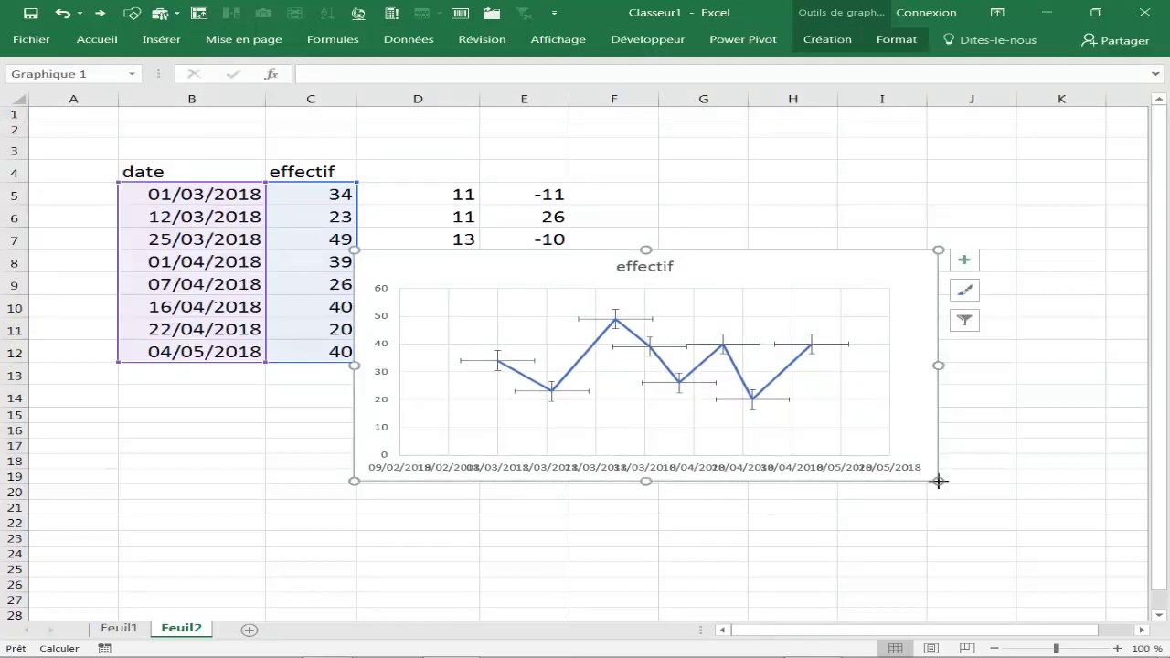
pyautogui.moveTo(939, 481); pyautogui.dragTo(959, 509)
pyautogui.click(804, 566)
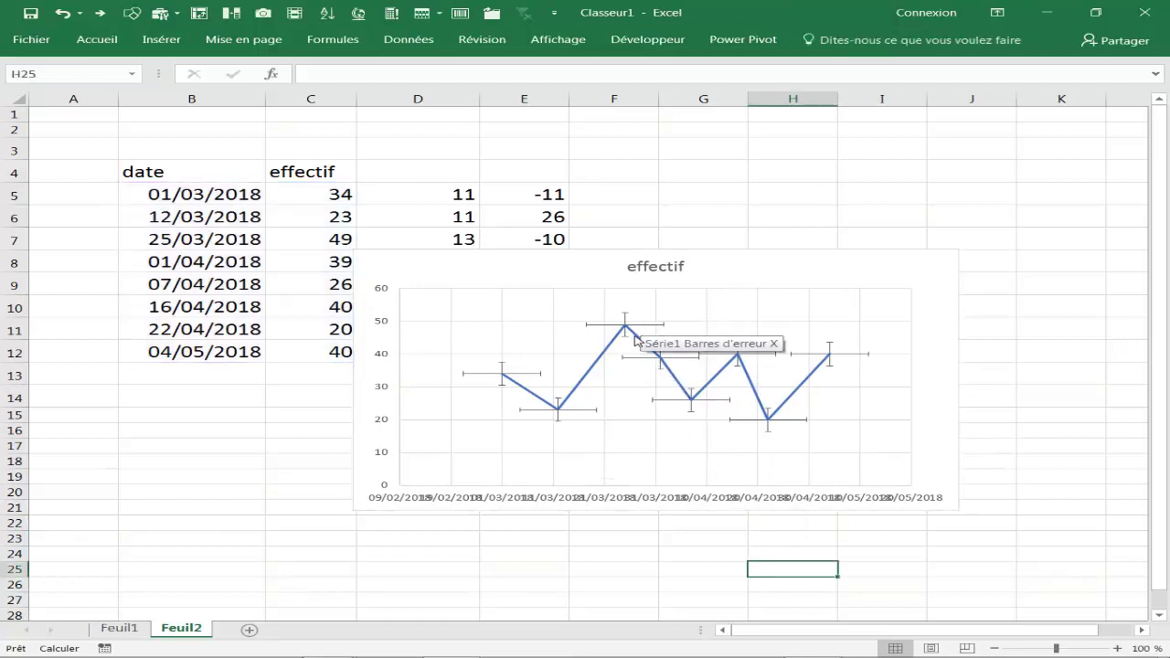
# Step: Format the vertical error bars as Plus direction with no end caps
pyautogui.click(625, 322)
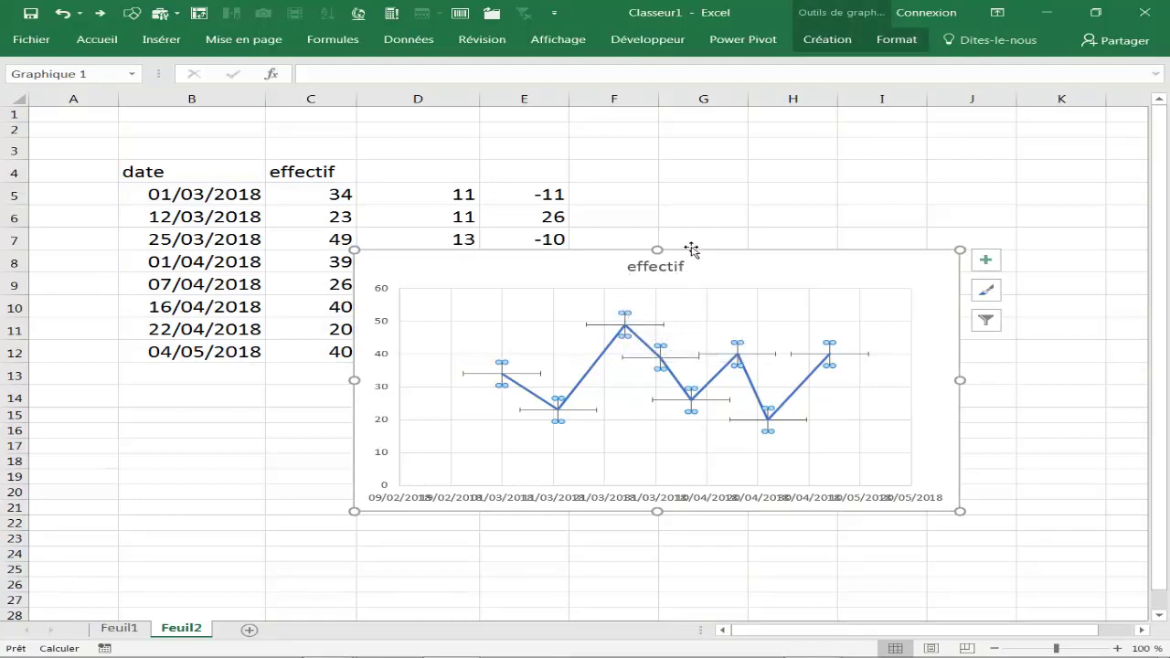
pyautogui.hotkey('shift', 'F10')
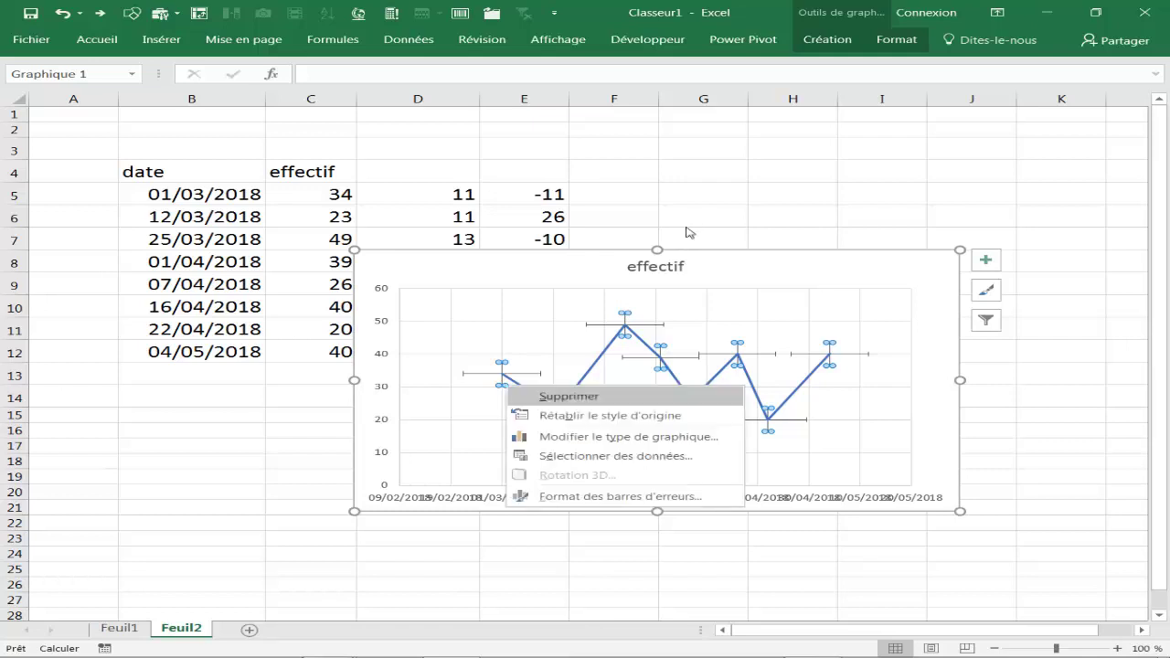
pyautogui.click(616, 498)
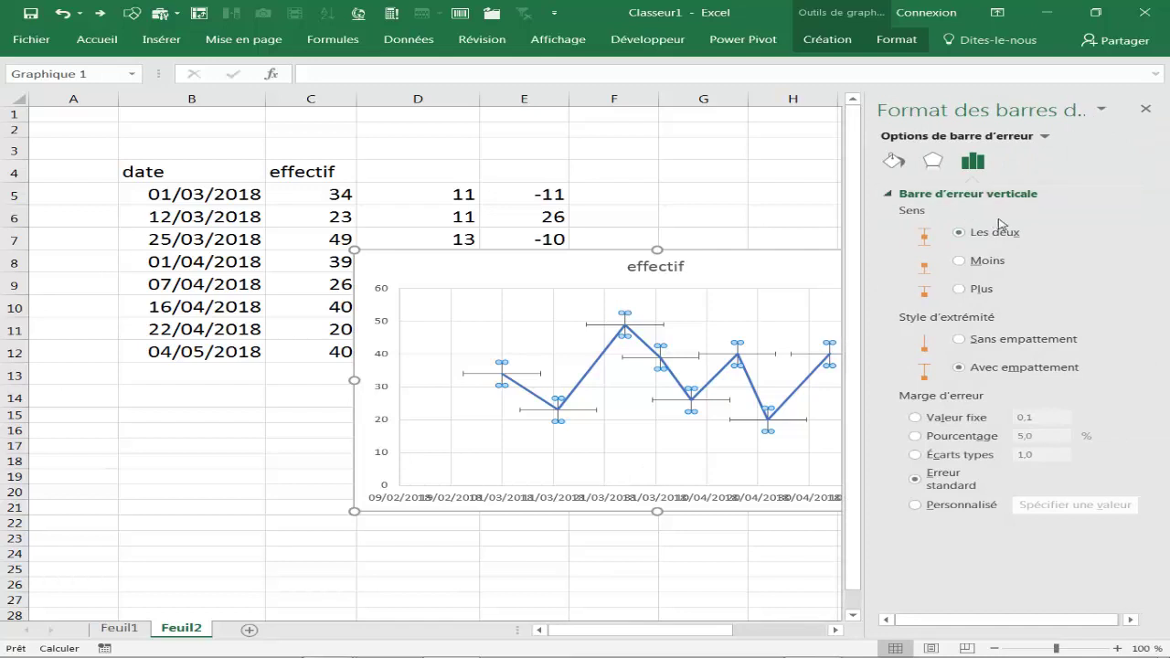
pyautogui.click(959, 290)
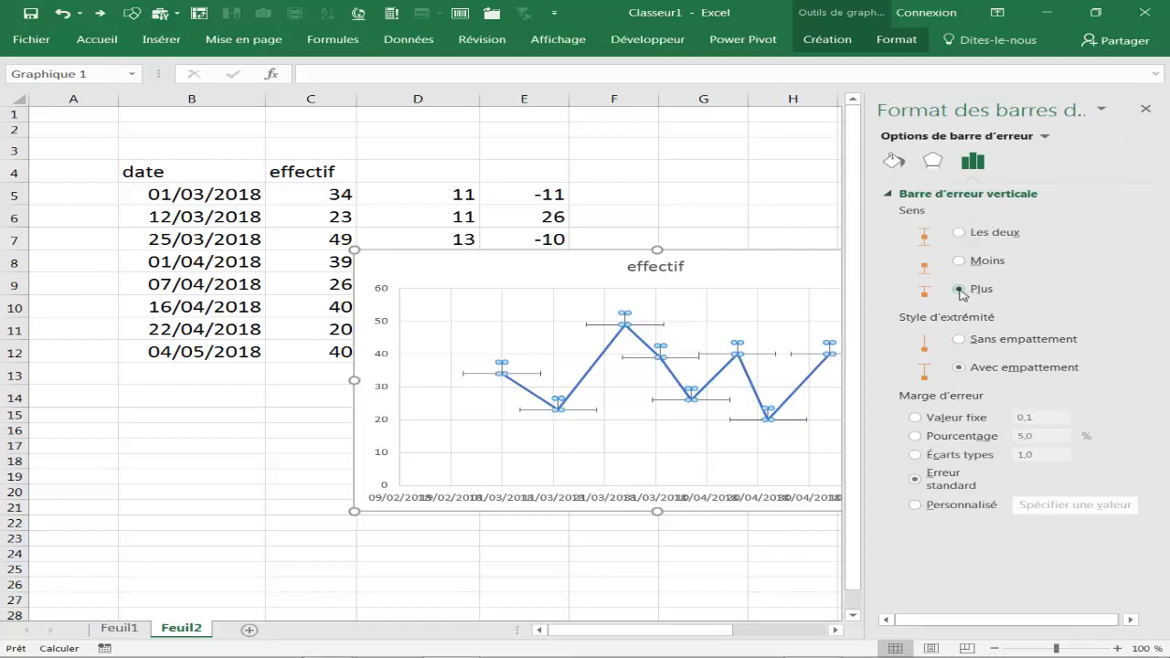
pyautogui.click(964, 344)
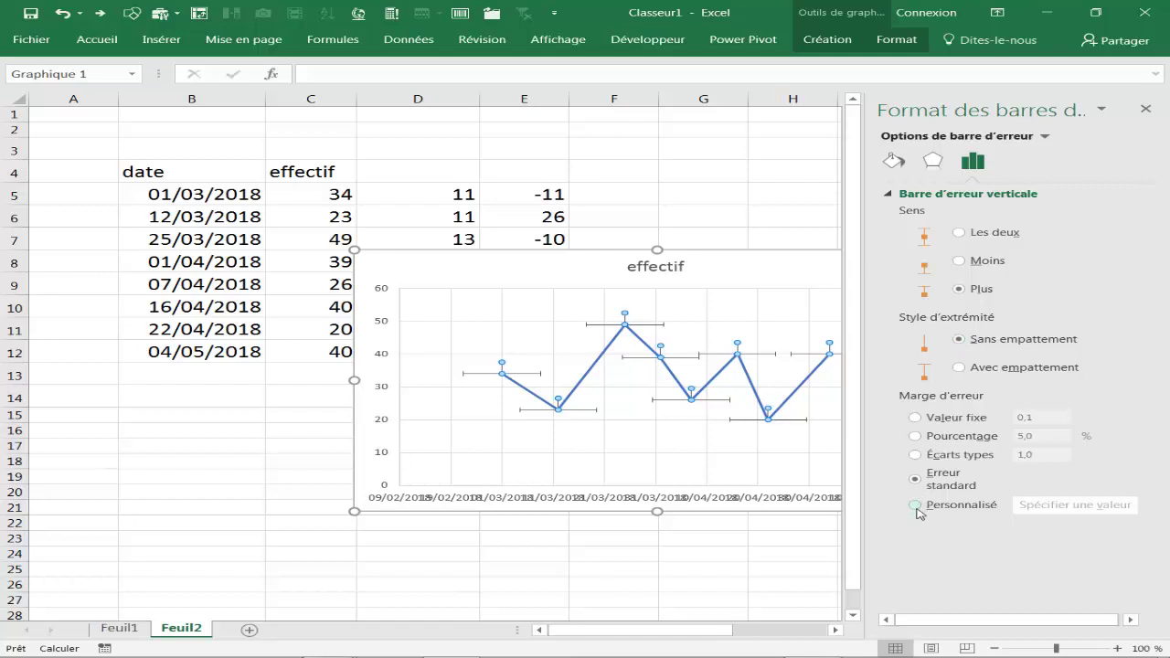
# Step: Set a custom positive error value of E5:E12 for the vertical bars
pyautogui.click(1049, 506)
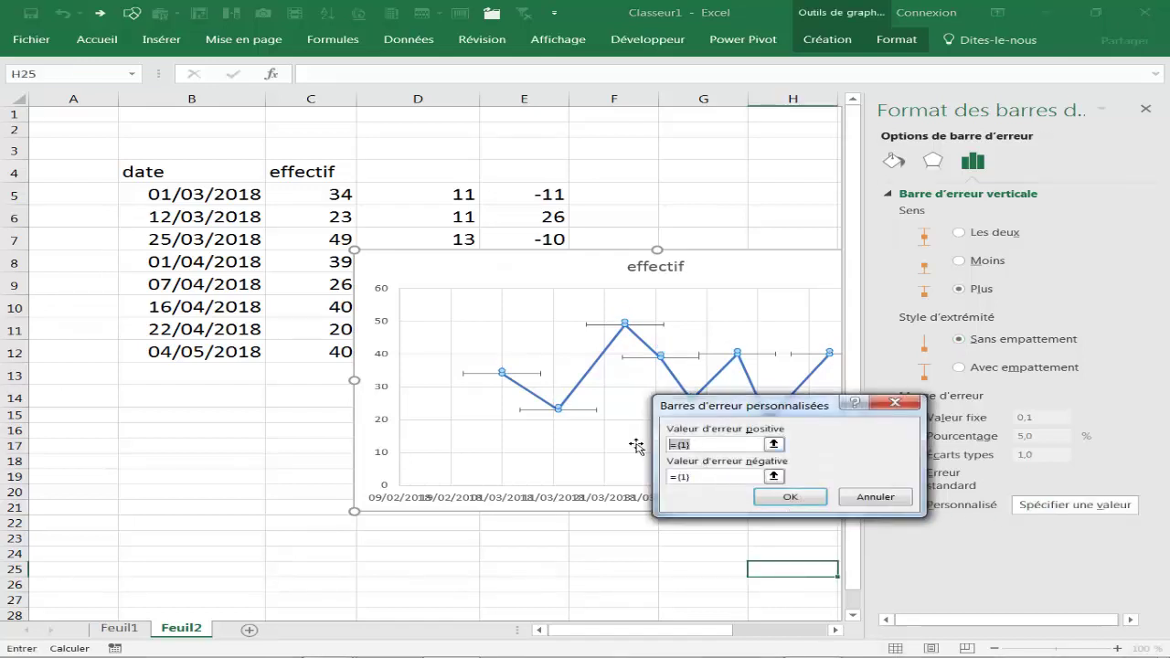
pyautogui.press('BackSpace')
pyautogui.moveTo(531, 204); pyautogui.dragTo(526, 342)
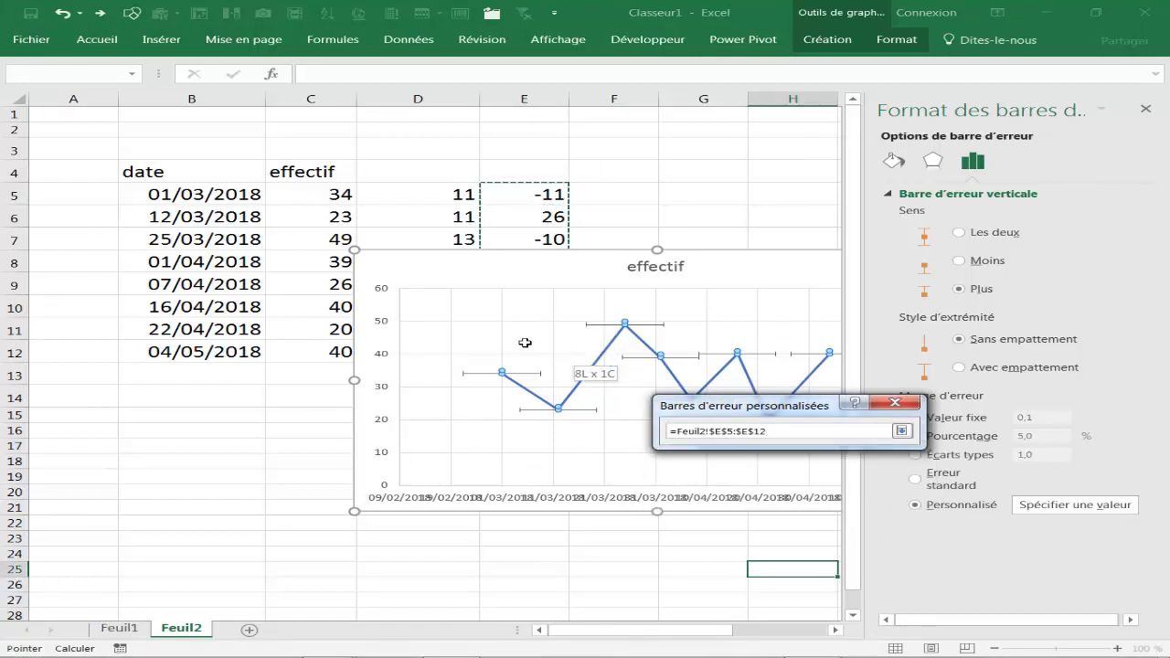
pyautogui.moveTo(526, 343); pyautogui.dragTo(528, 346)
pyautogui.click(788, 497)
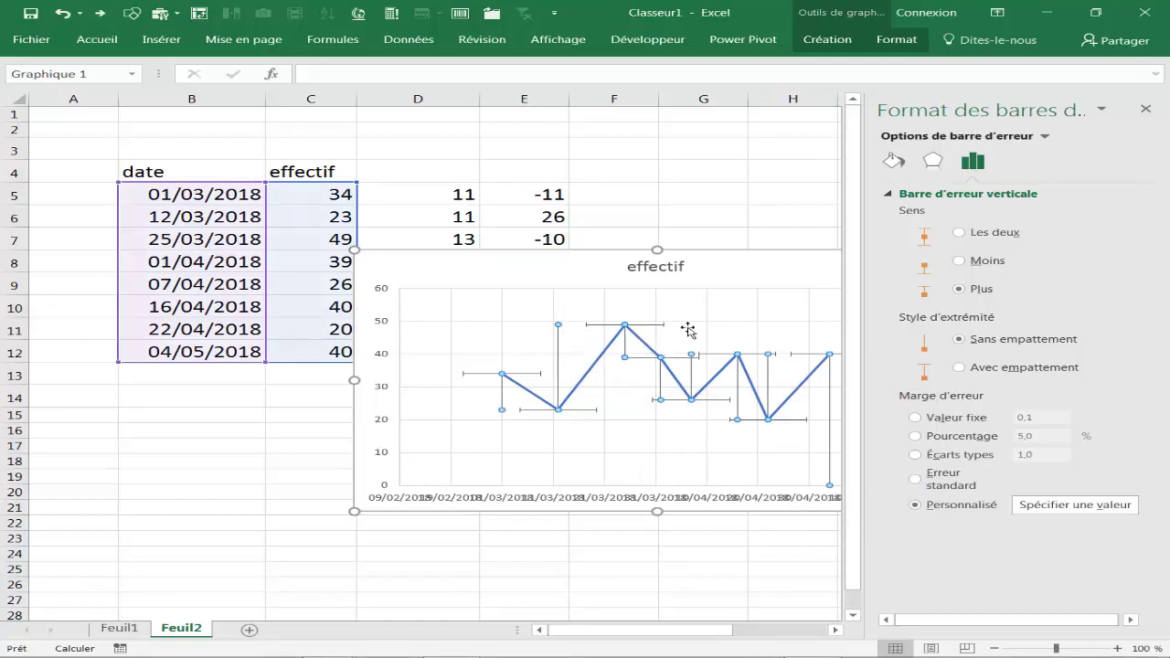
# Step: Format the horizontal error bars as Minus direction with no end caps
pyautogui.click(649, 331)
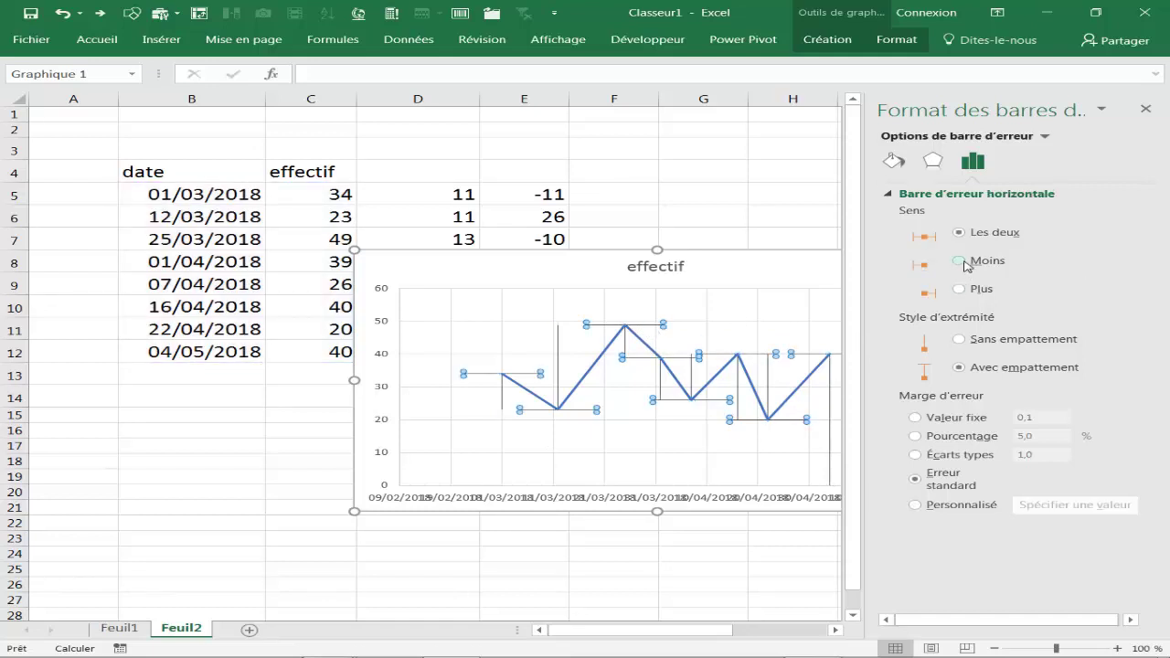
pyautogui.click(959, 262)
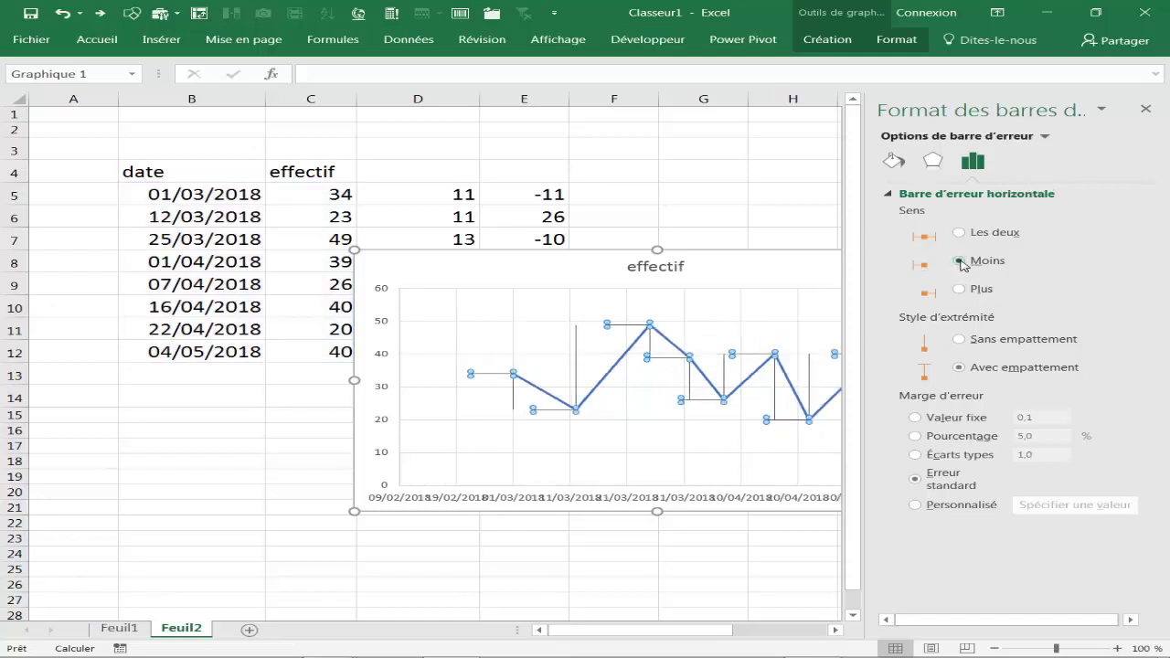
pyautogui.click(959, 339)
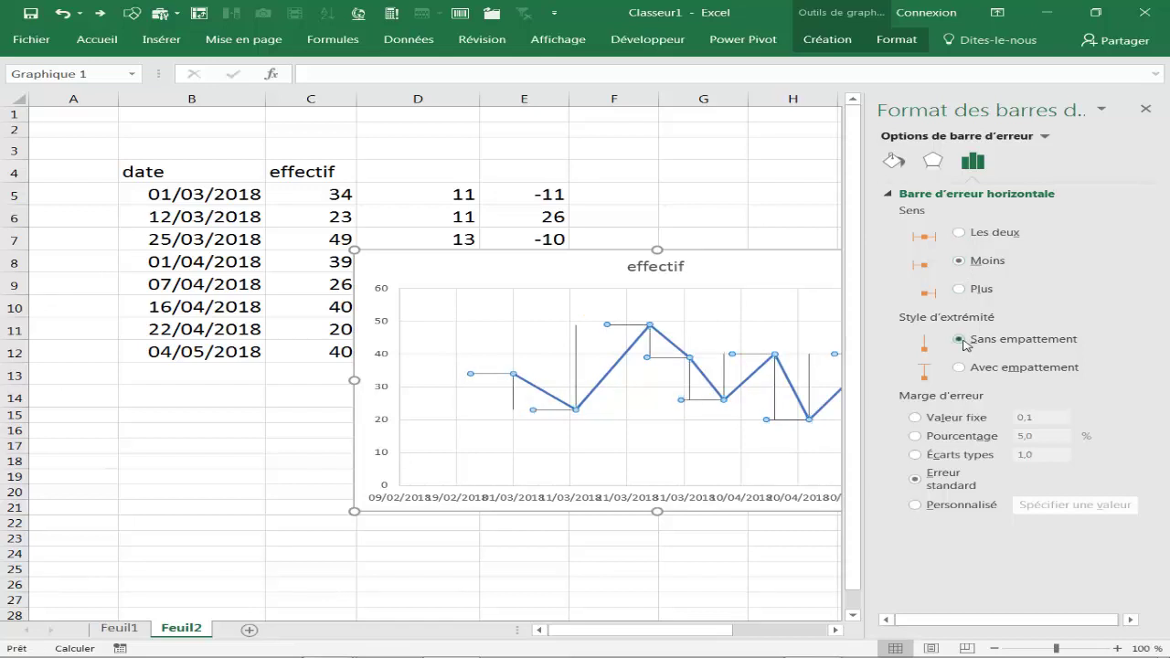
# Step: Set a custom negative error value of D5:D12 for the horizontal bars
pyautogui.click(932, 508)
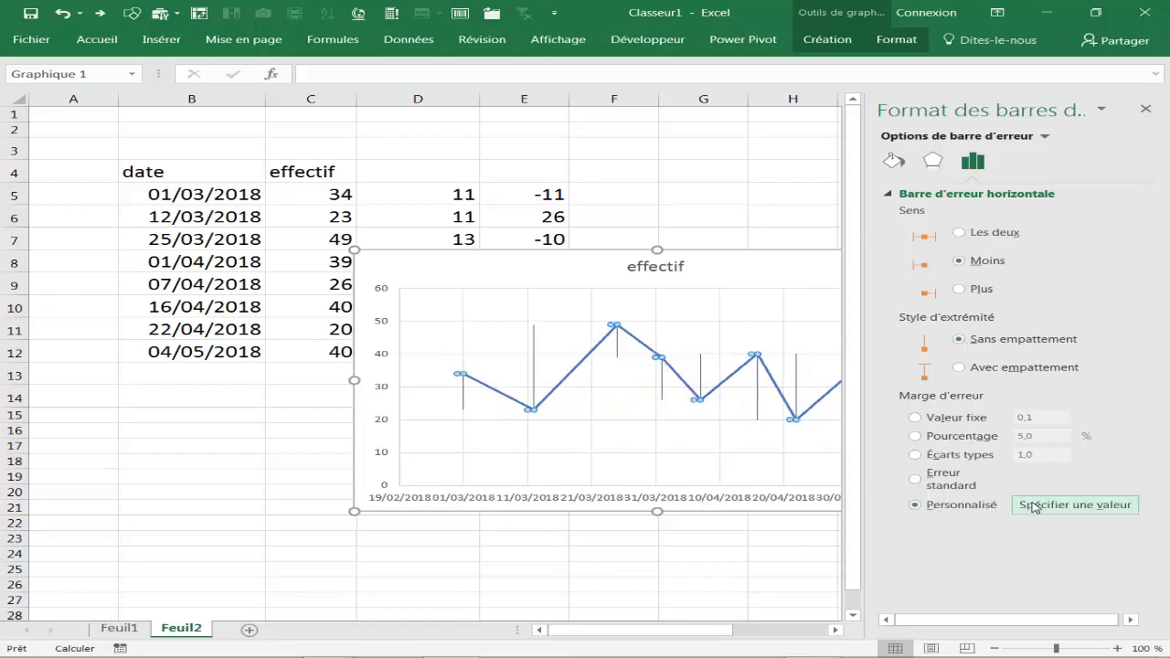
pyautogui.click(1037, 505)
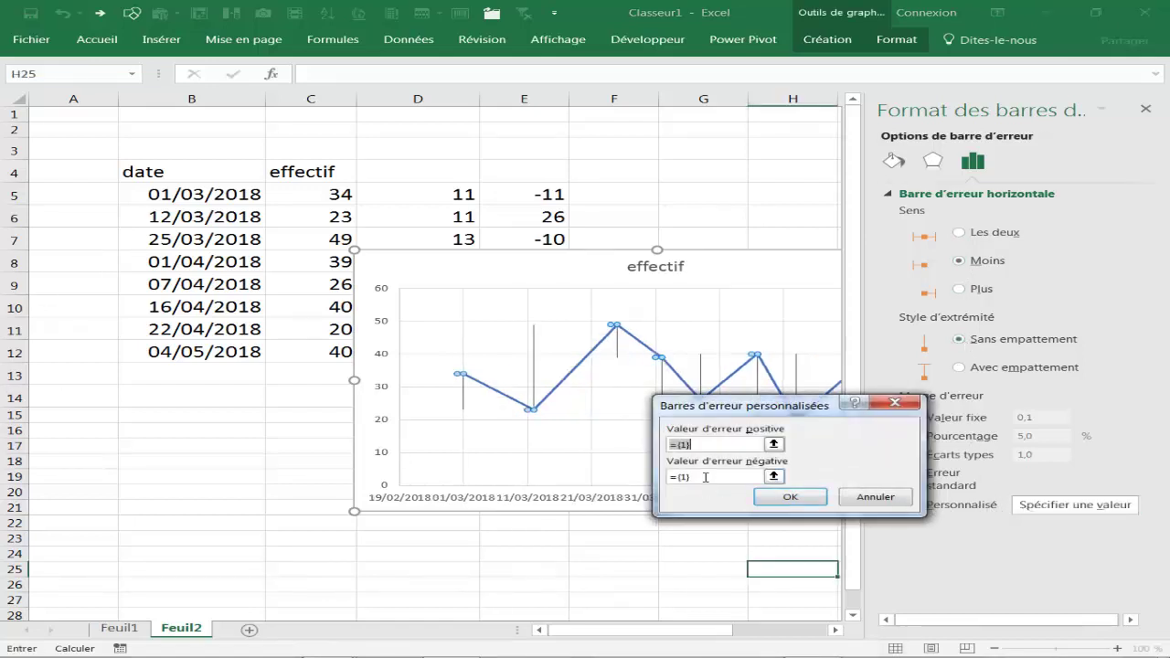
pyautogui.moveTo(705, 477); pyautogui.dragTo(648, 476)
pyautogui.press('BackSpace')
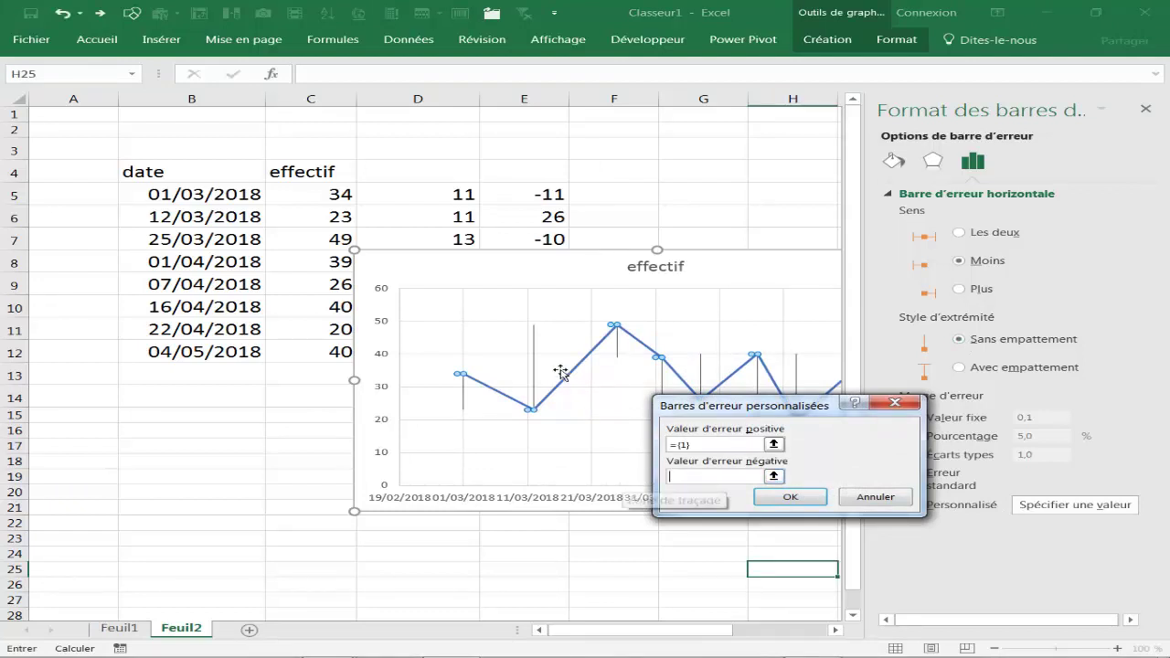
pyautogui.moveTo(423, 199); pyautogui.dragTo(420, 354)
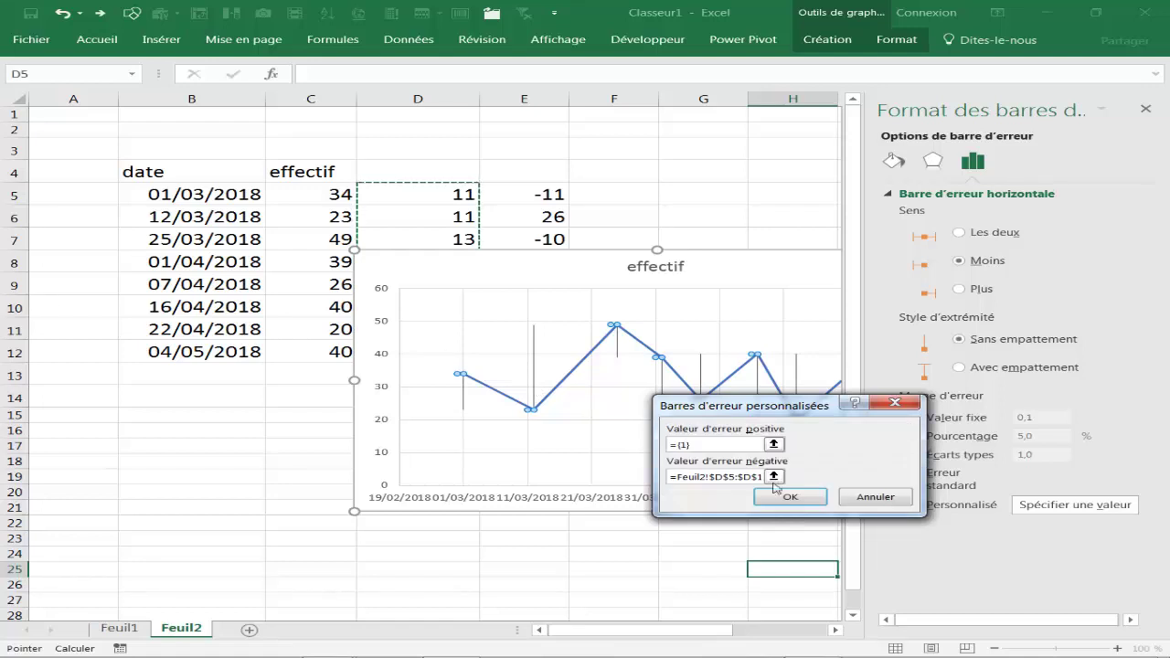
pyautogui.click(775, 498)
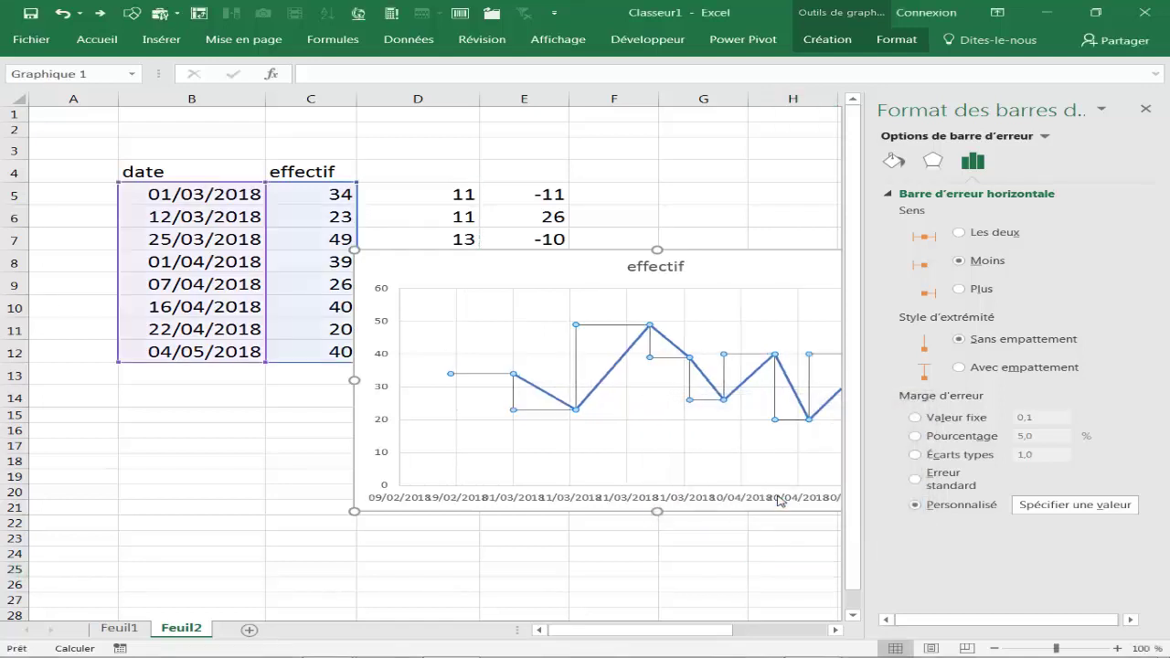
pyautogui.click(1145, 111)
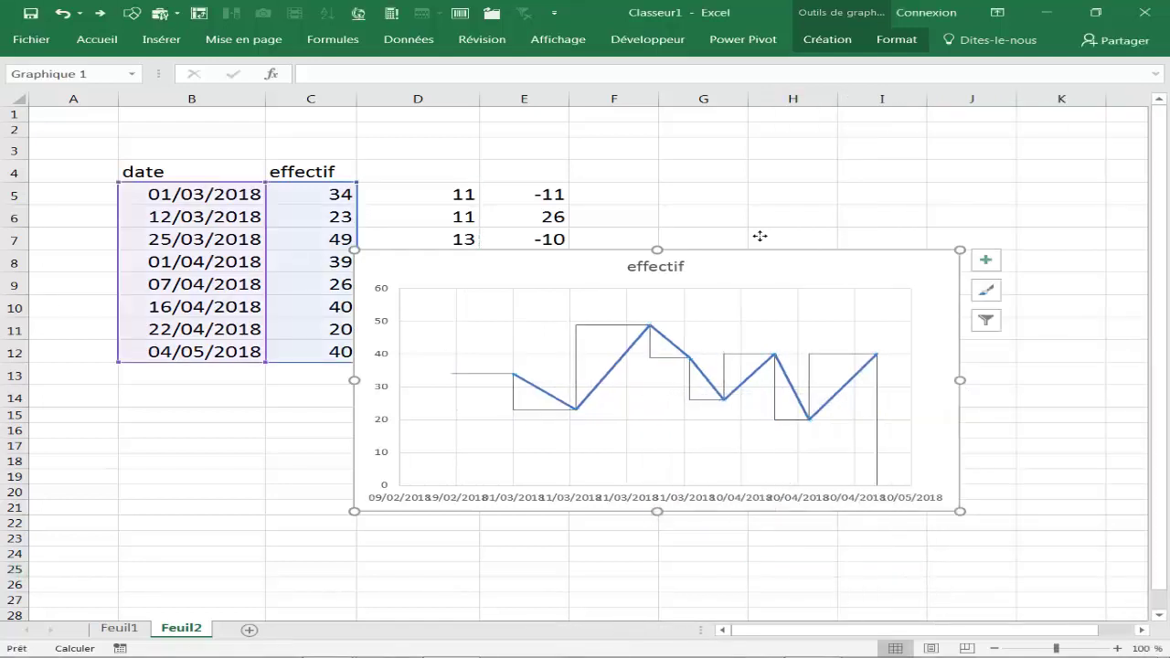
# Step: Move the chart up beside the table and set the effectif zigzag line to Sans contour
pyautogui.moveTo(757, 236)
pyautogui.mouseDown()
pyautogui.moveTo(725, 179)
pyautogui.moveTo(827, 178)
pyautogui.mouseUp()
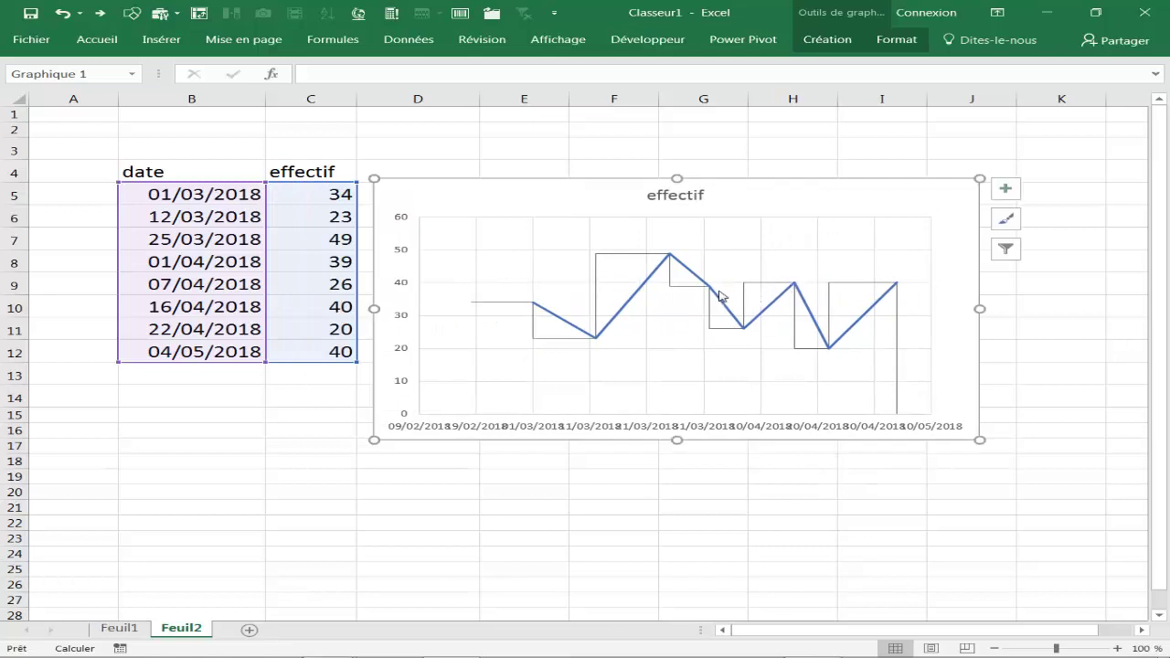
pyautogui.moveTo(742, 327)
pyautogui.click(719, 305)
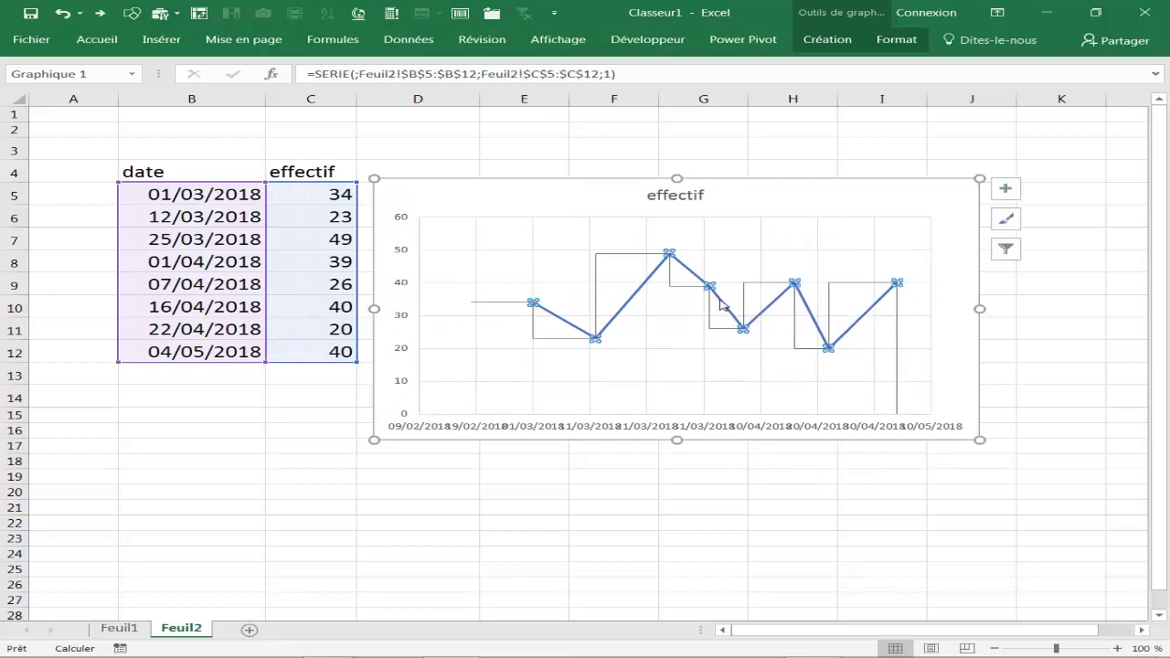
pyautogui.rightClick(719, 304)
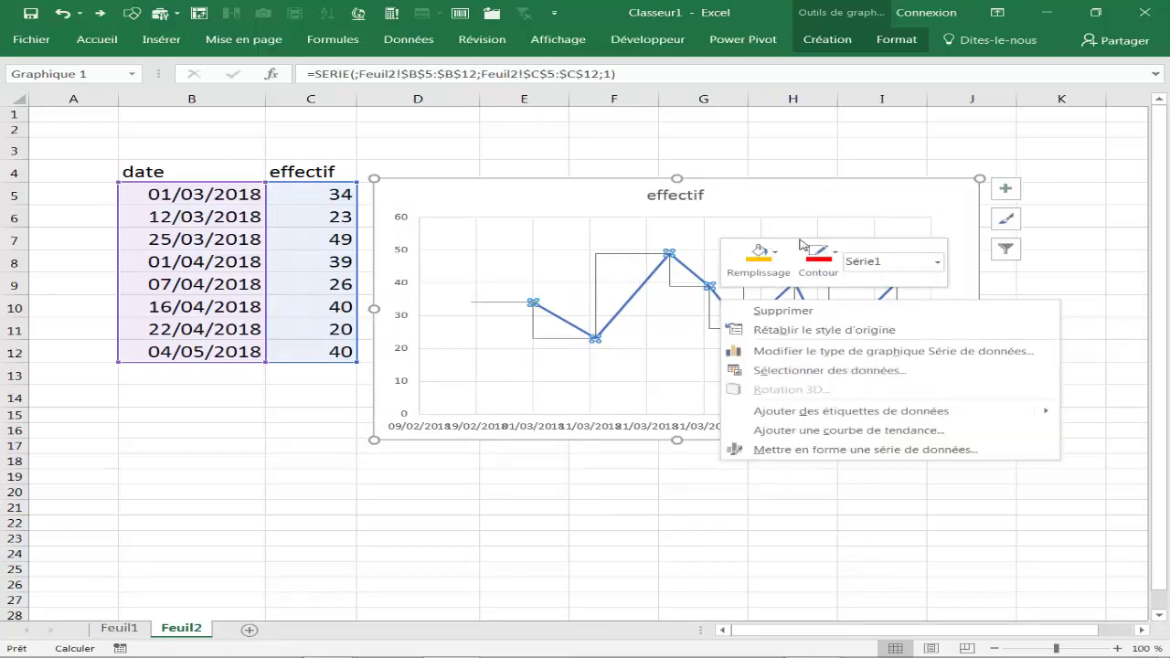
pyautogui.click(839, 258)
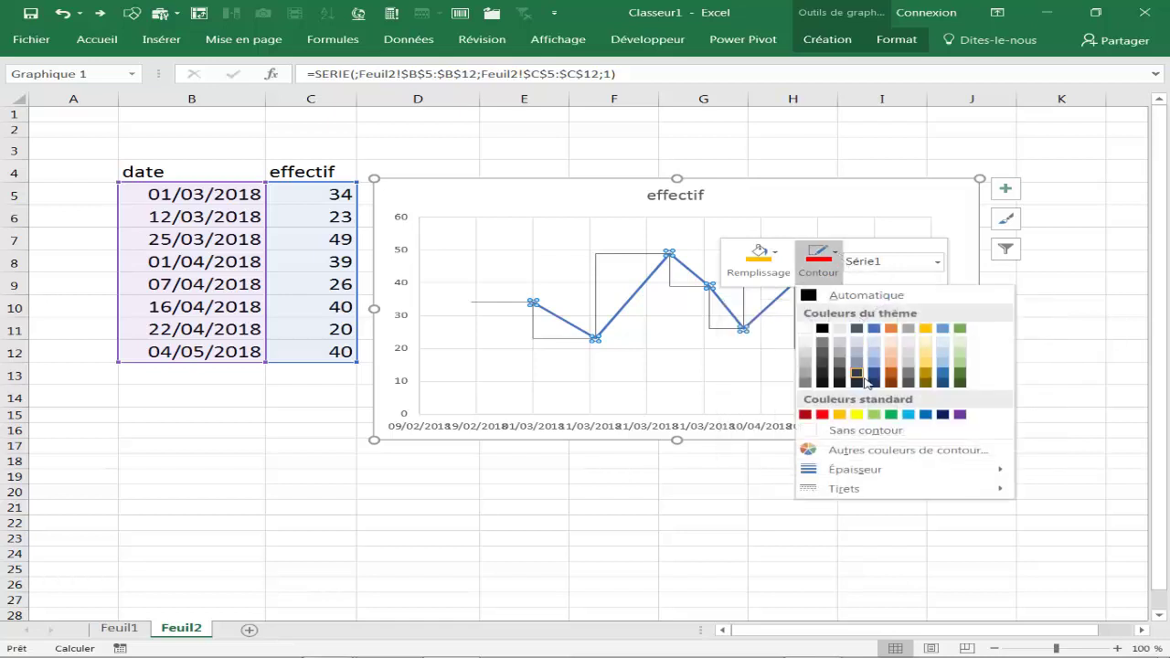
pyautogui.click(860, 439)
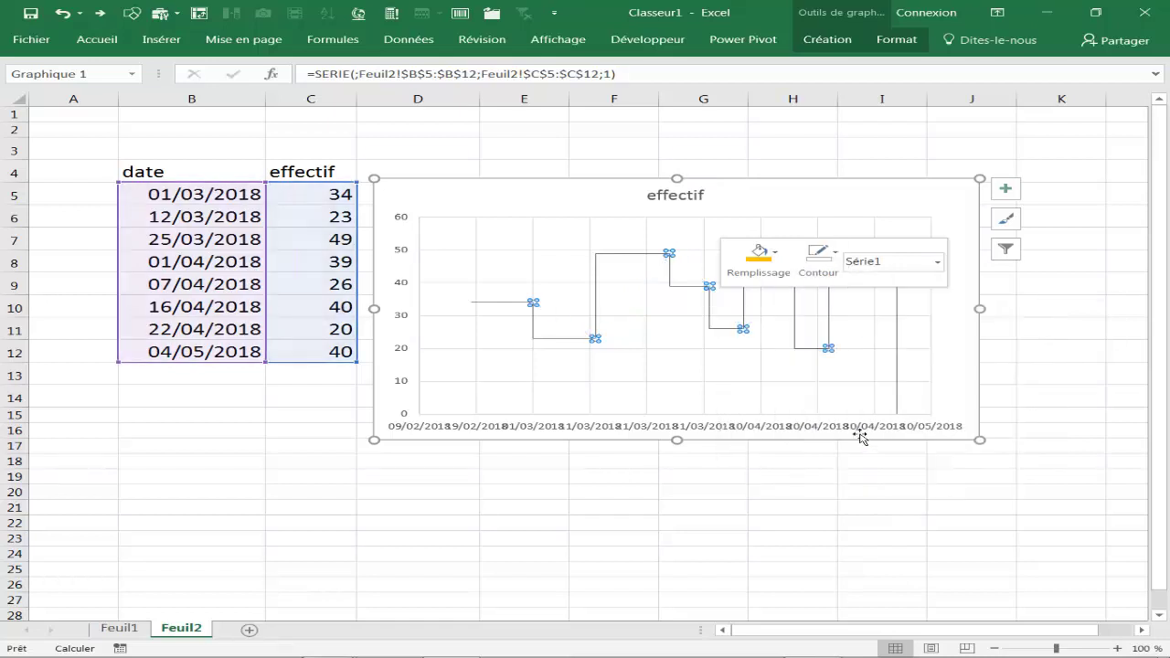
pyautogui.click(752, 510)
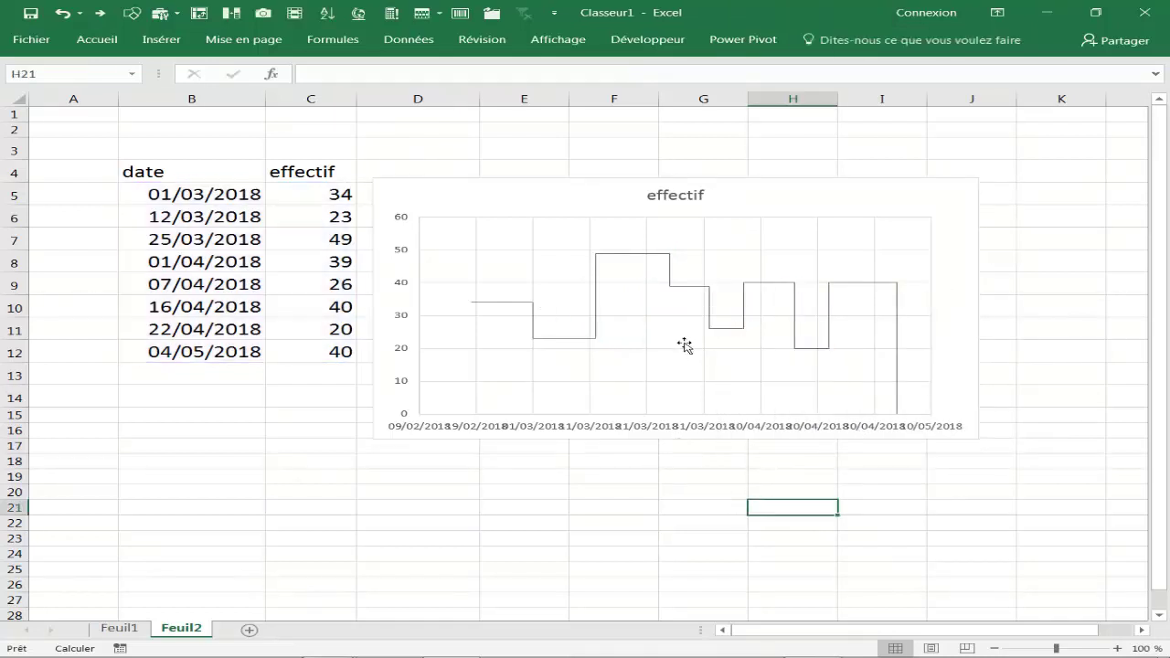
# Step: Give the horizontal and vertical error-bar step lines a solid 3 pt width
pyautogui.click(690, 289)
pyautogui.rightClick(690, 289)
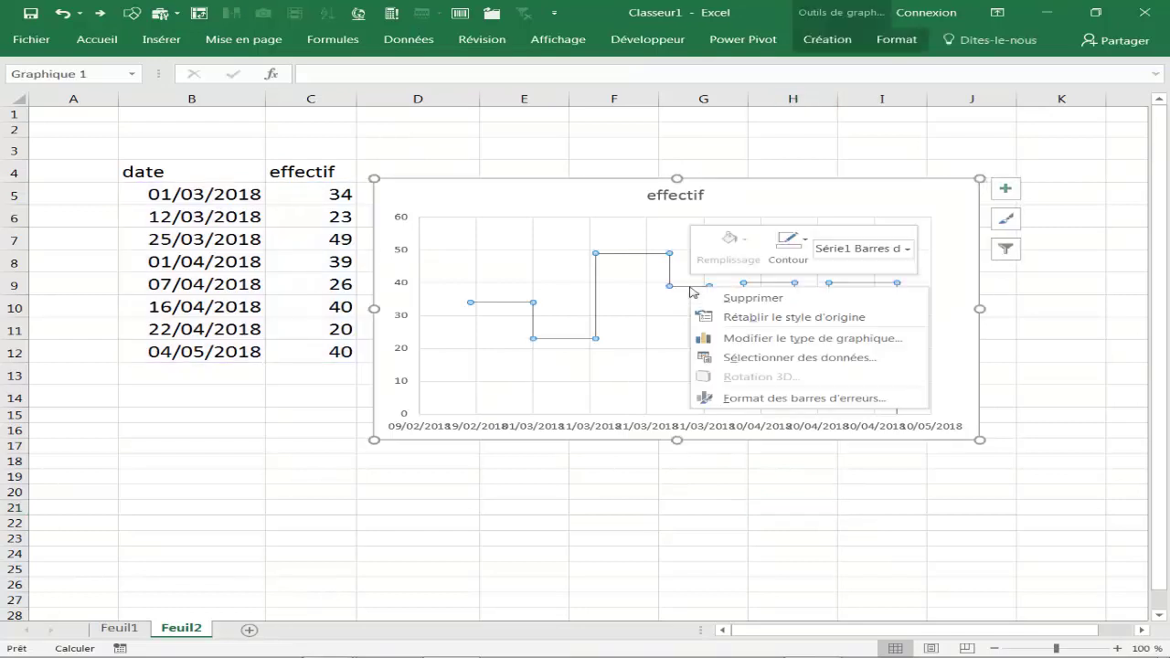
pyautogui.click(806, 244)
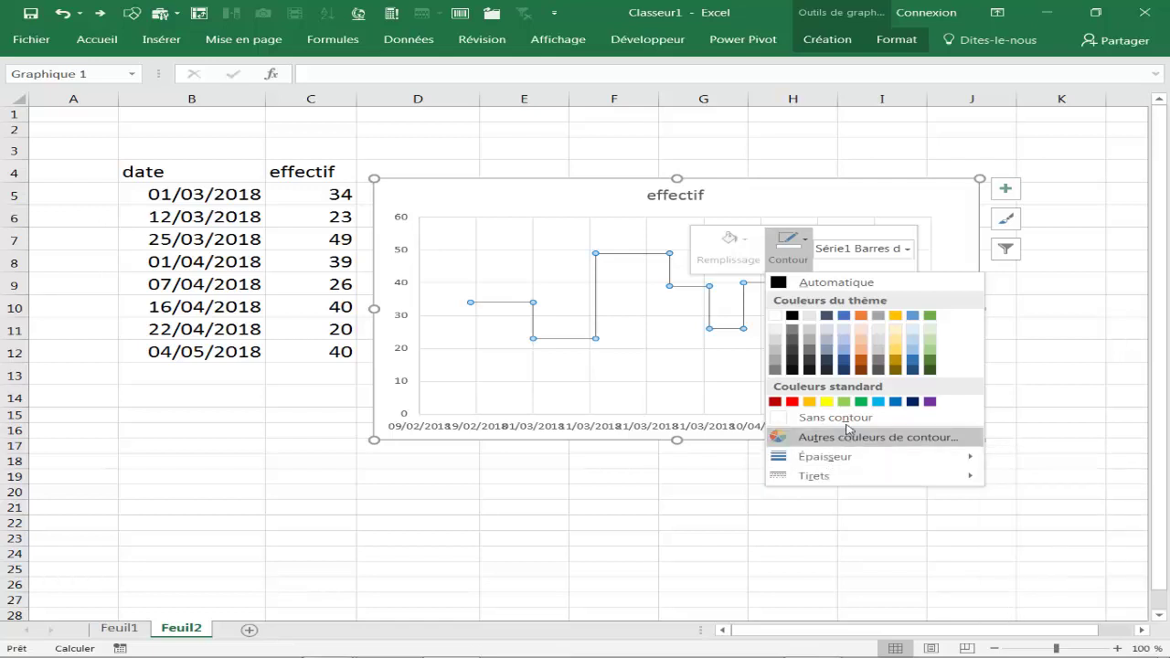
pyautogui.moveTo(813, 475)
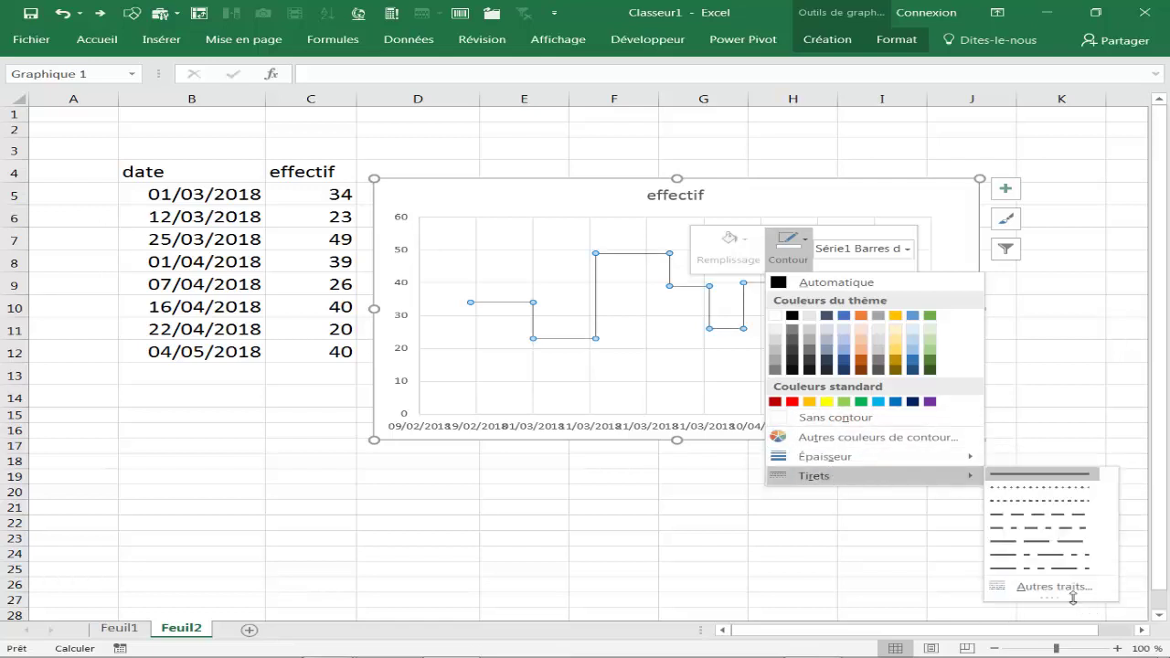
pyautogui.click(1059, 588)
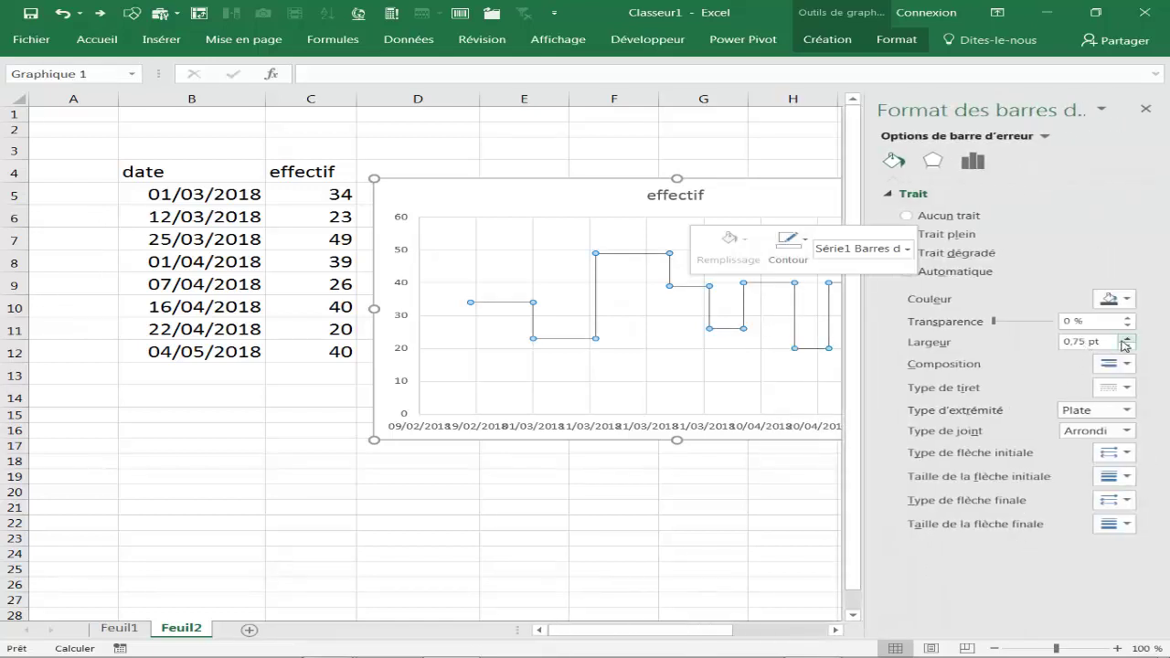
pyautogui.click(1103, 343)
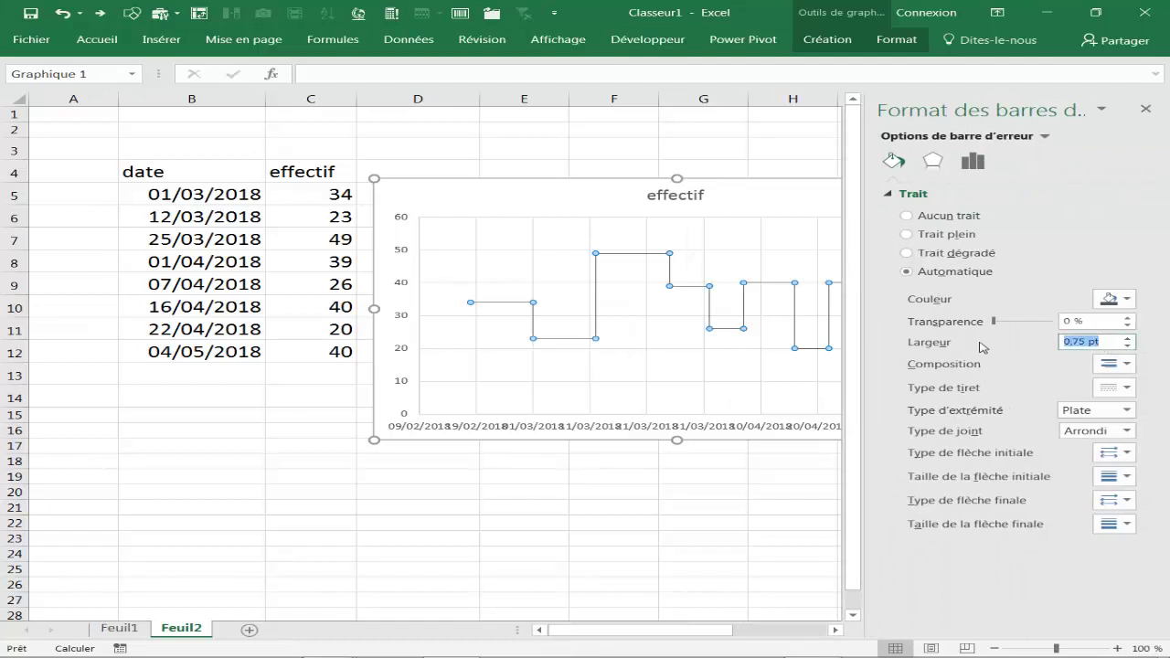
pyautogui.write('3')
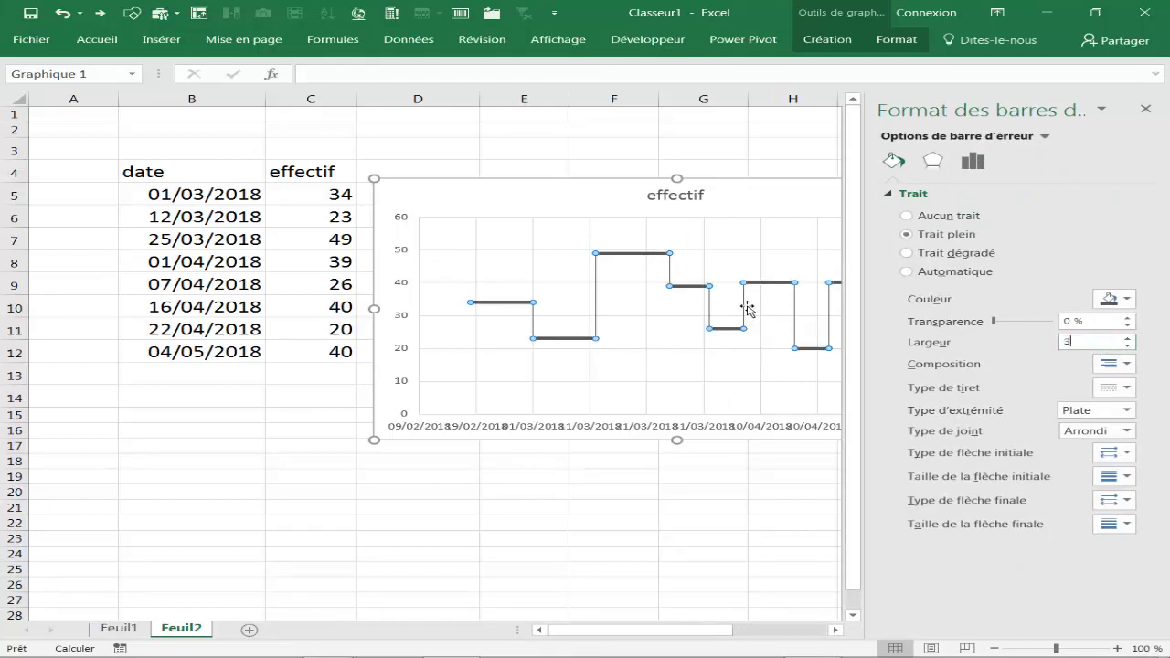
pyautogui.press('Escape')
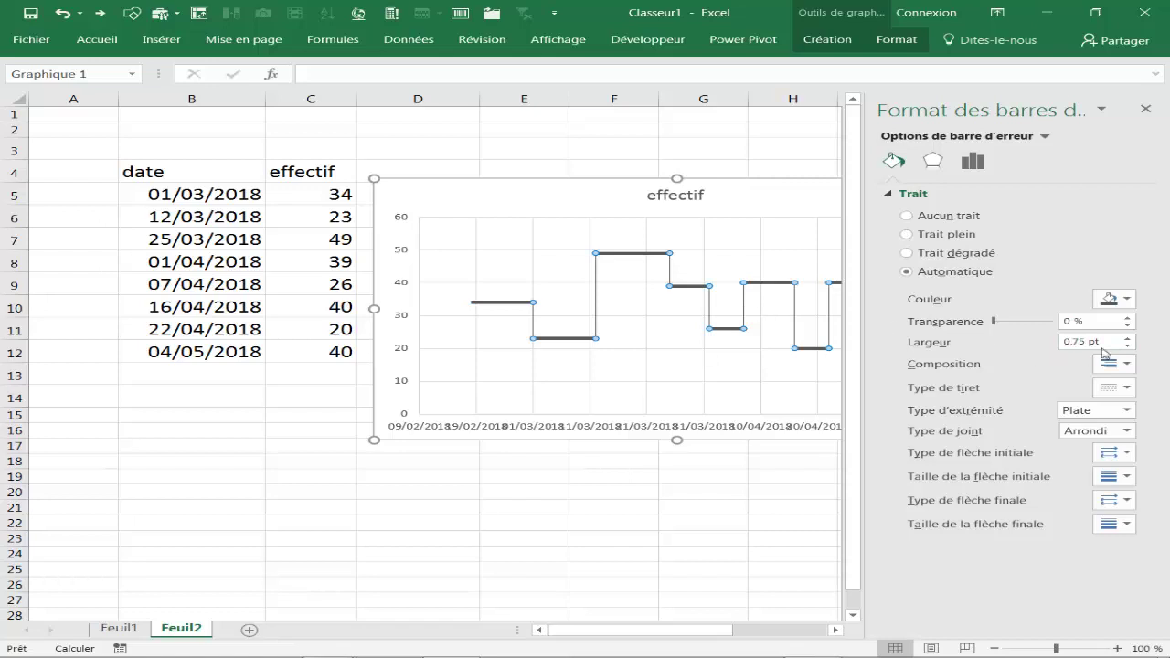
pyautogui.moveTo(1106, 344); pyautogui.dragTo(985, 345)
pyautogui.write('3')
pyautogui.click(700, 491)
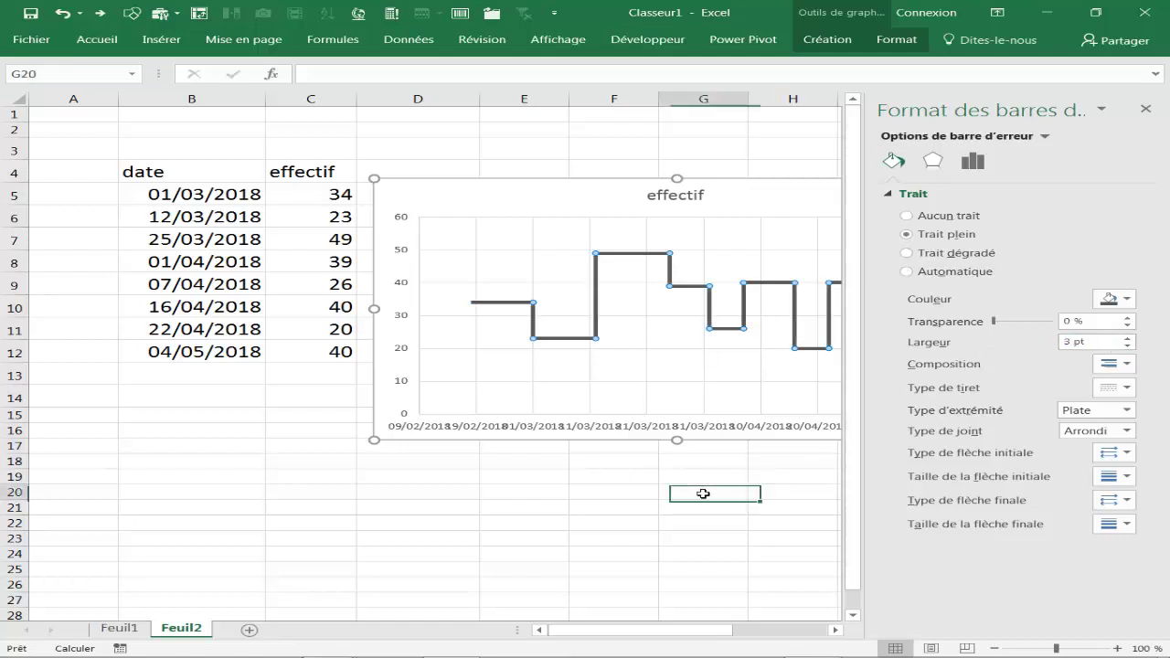
# Step: Apply the 14/3 day/month date format to the horizontal axis labels
pyautogui.click(1146, 109)
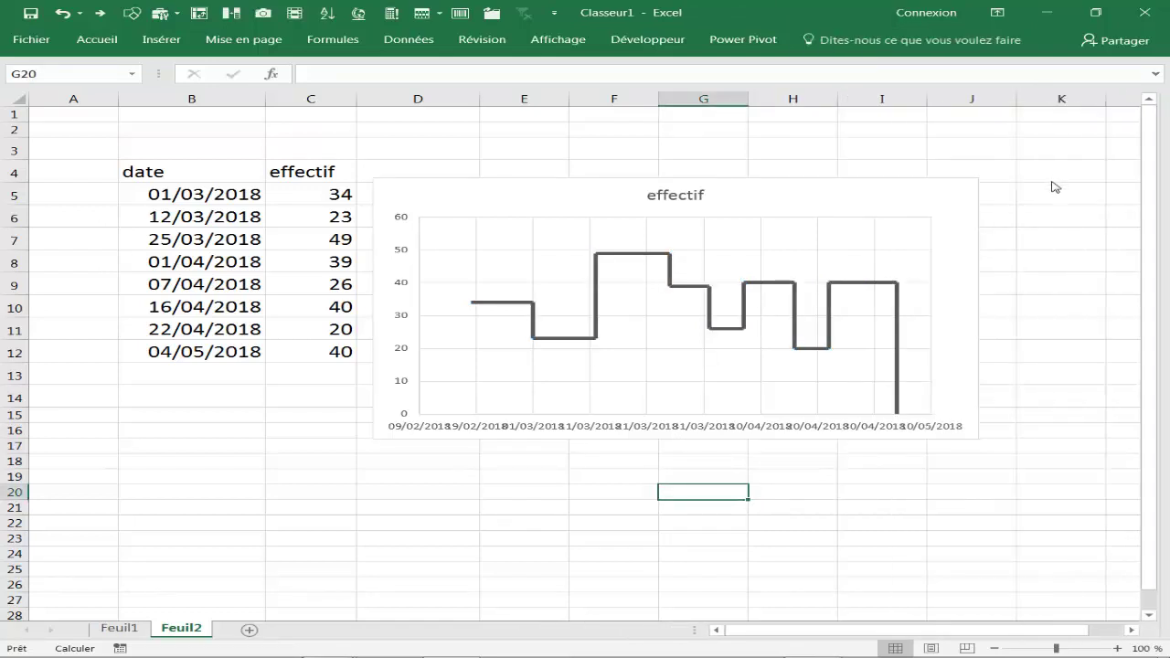
pyautogui.click(479, 429)
pyautogui.rightClick(479, 429)
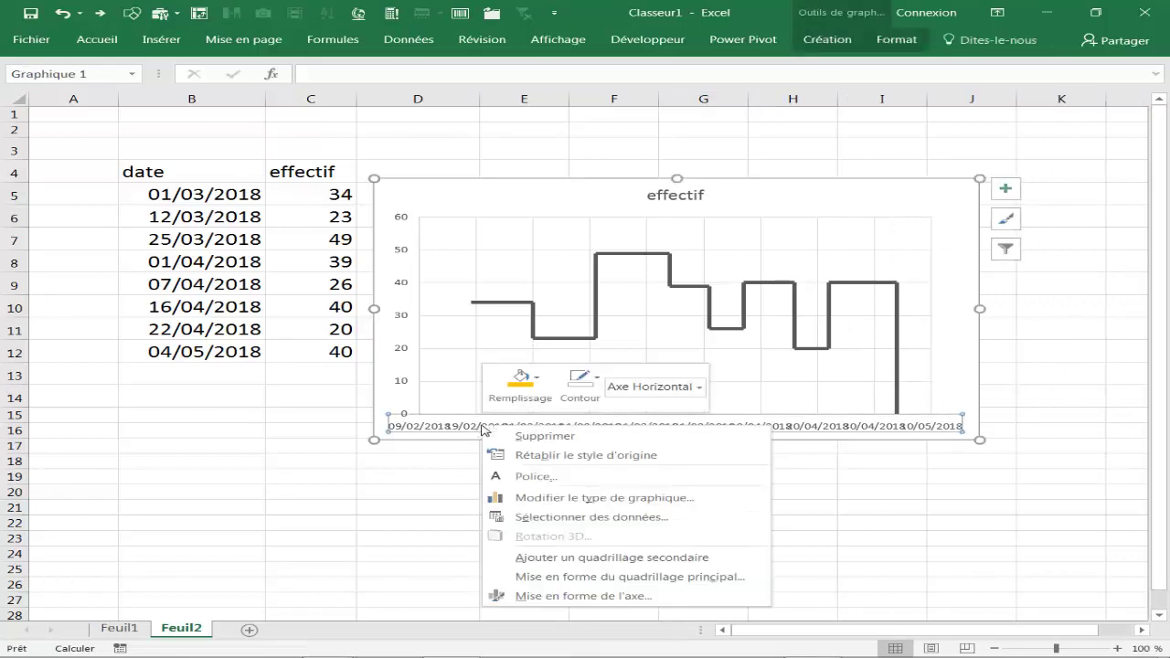
pyautogui.click(550, 598)
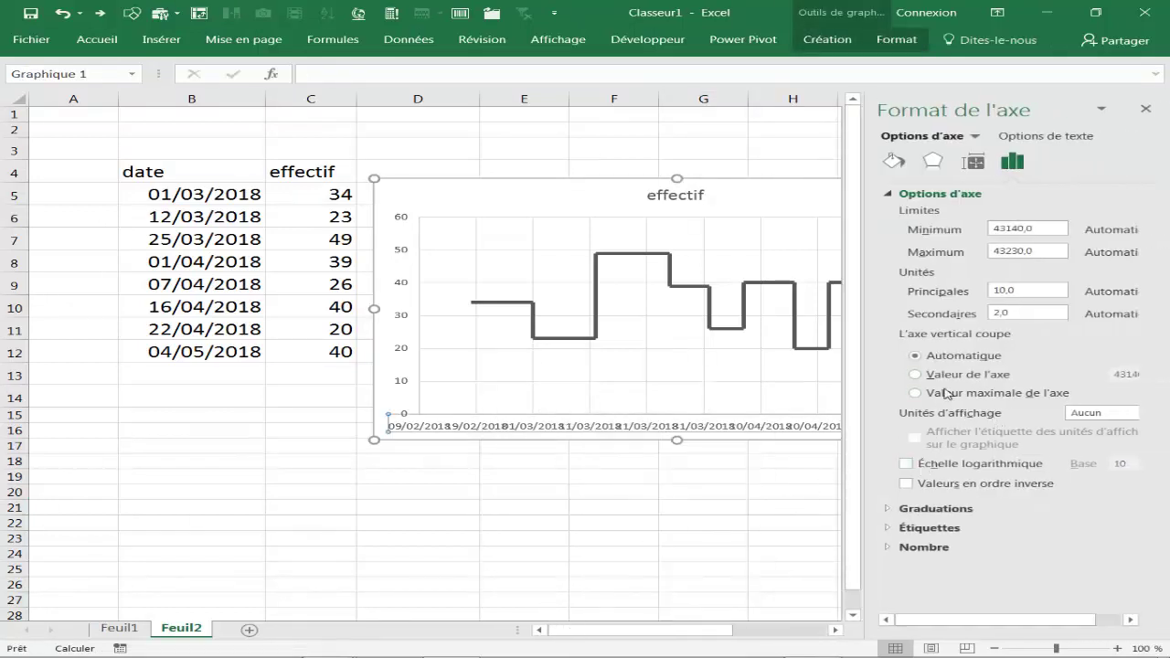
pyautogui.click(892, 547)
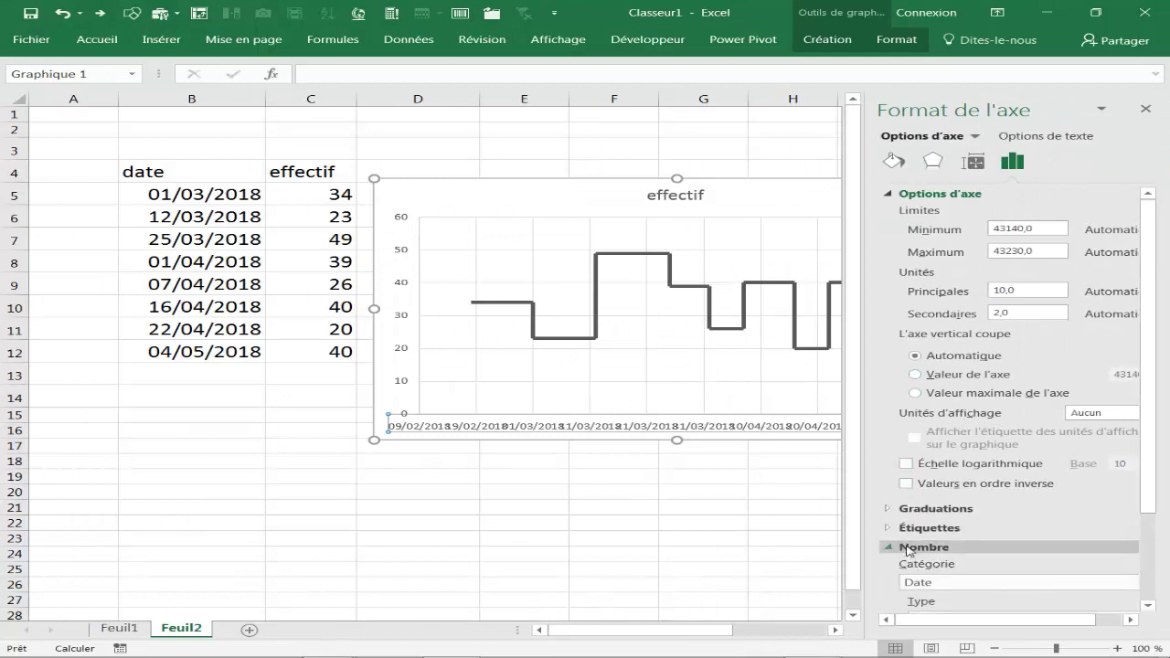
pyautogui.moveTo(1148, 498); pyautogui.dragTo(1148, 561)
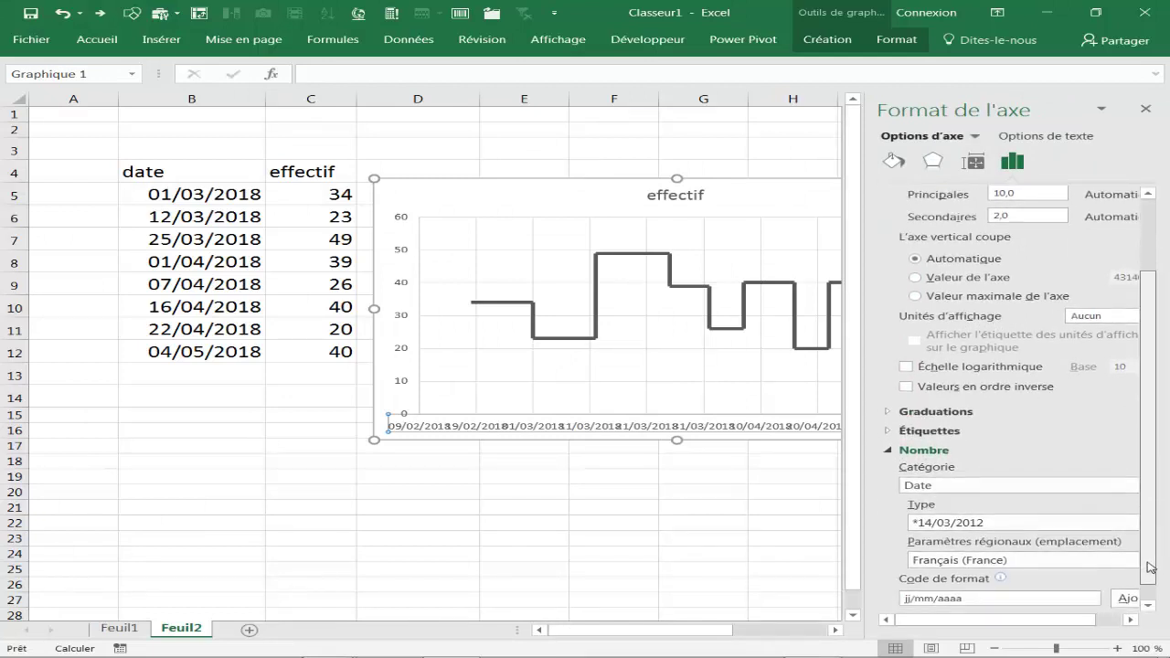
pyautogui.click(989, 527)
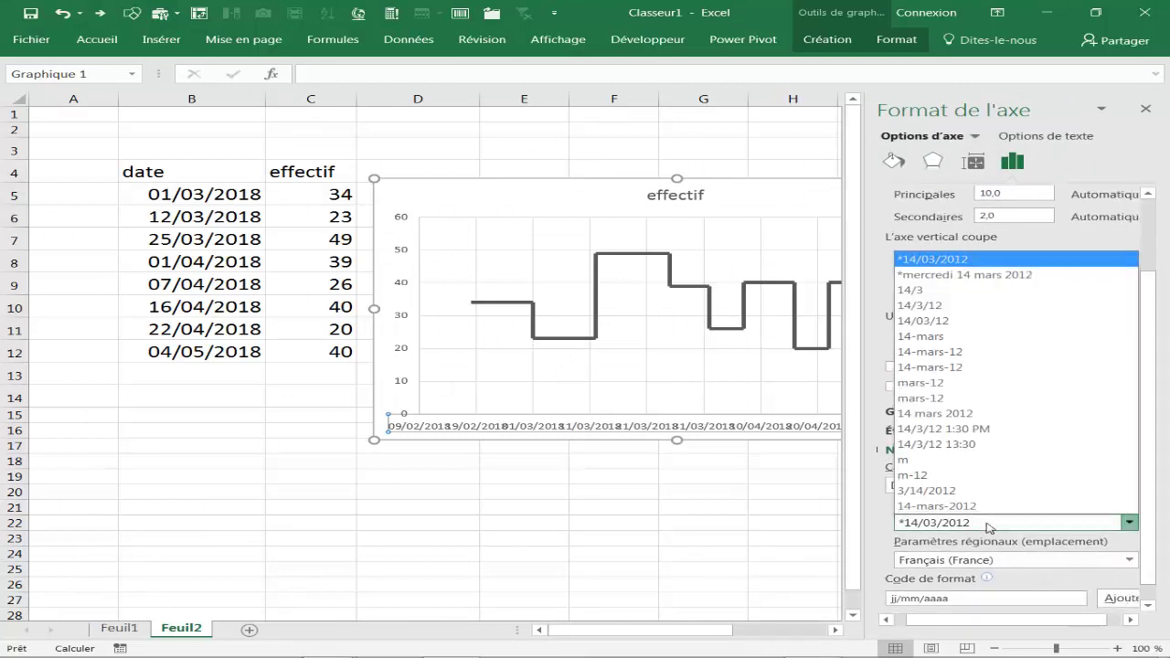
pyautogui.click(914, 289)
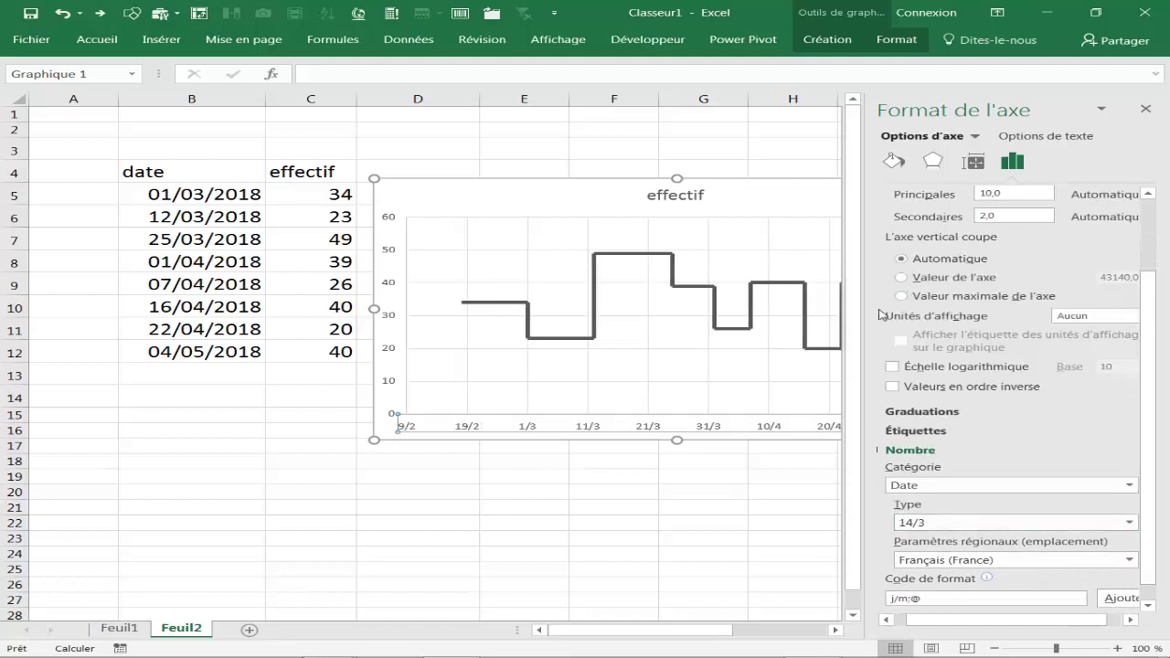
pyautogui.click(1145, 111)
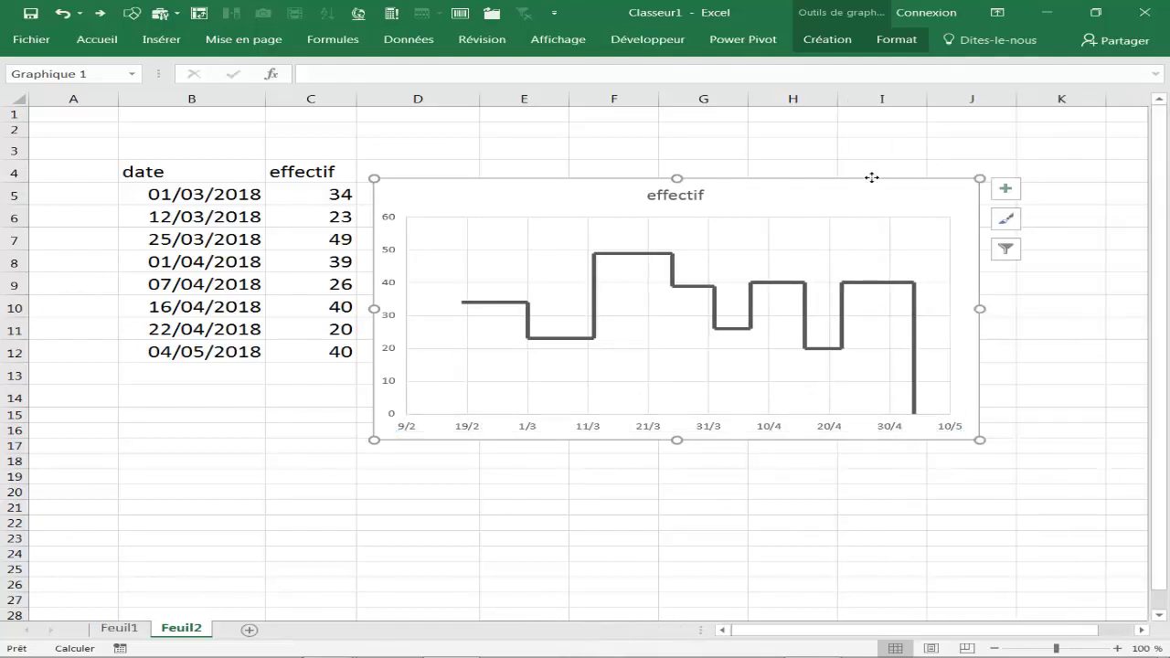
# Step: Nudge the chart up and right, then inspect its gridlines, plot area and date axis
pyautogui.moveTo(871, 178); pyautogui.dragTo(897, 143)
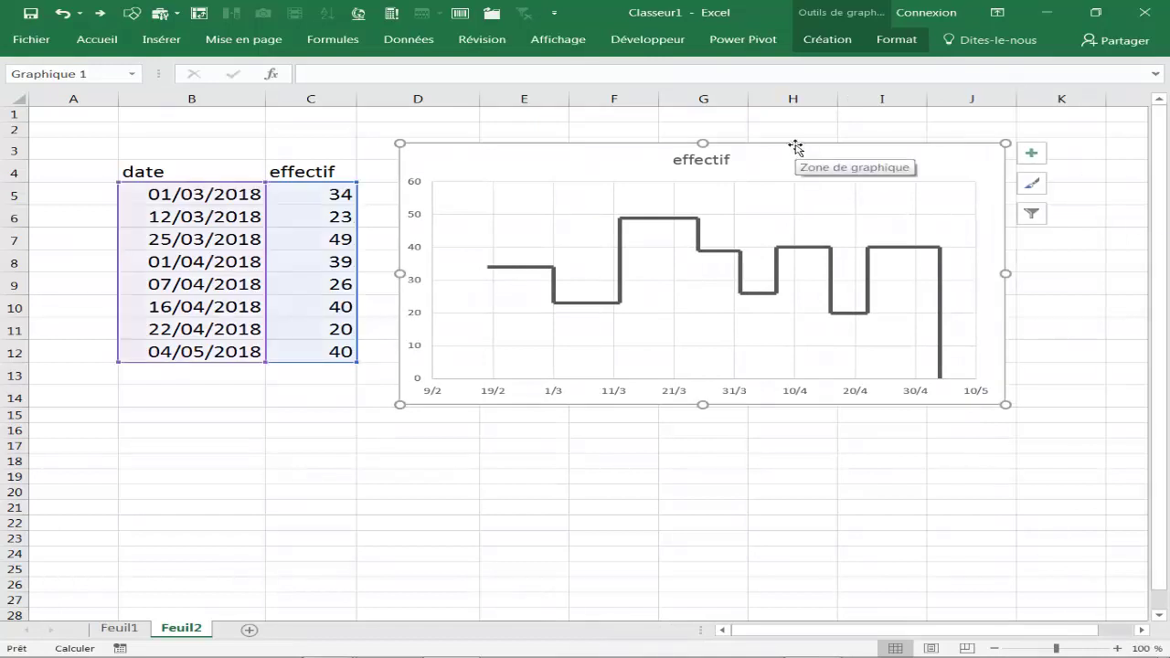
pyautogui.click(790, 198)
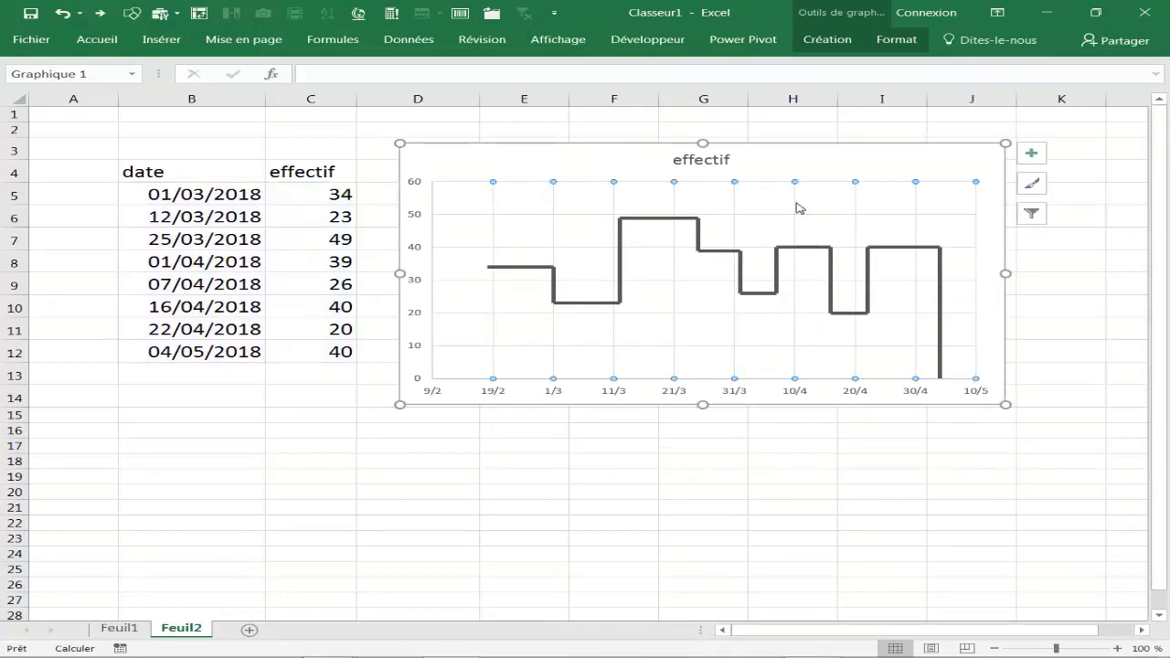
pyautogui.press('Escape')
pyautogui.click(797, 216)
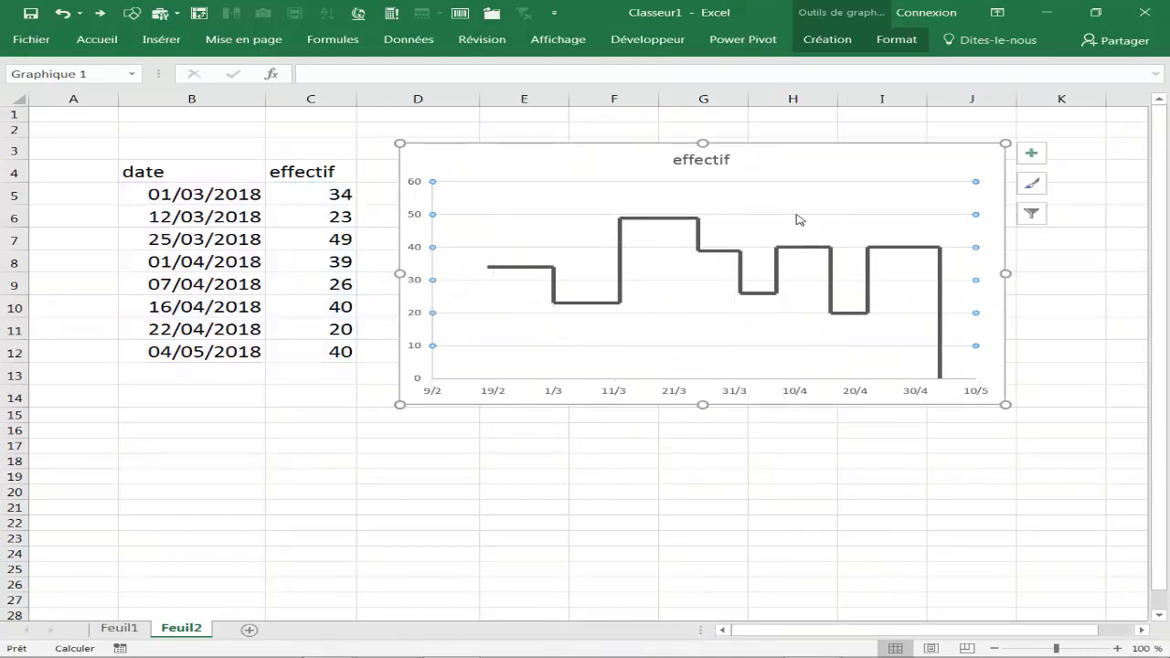
pyautogui.press('Escape')
pyautogui.click(678, 489)
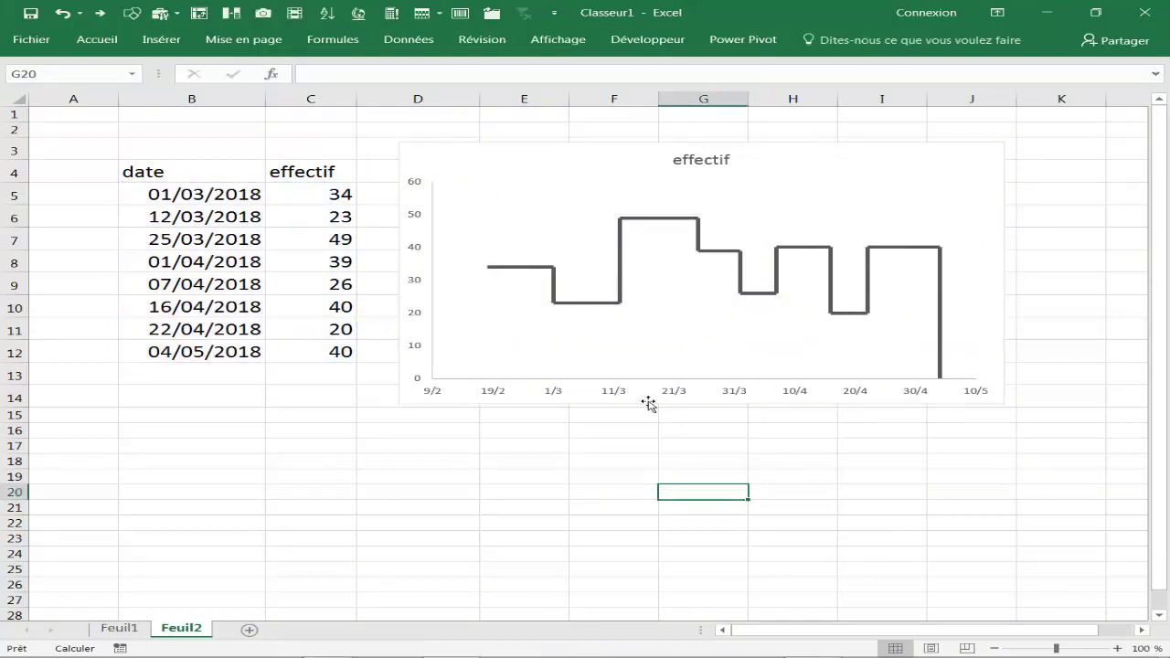
pyautogui.click(498, 306)
pyautogui.click(493, 395)
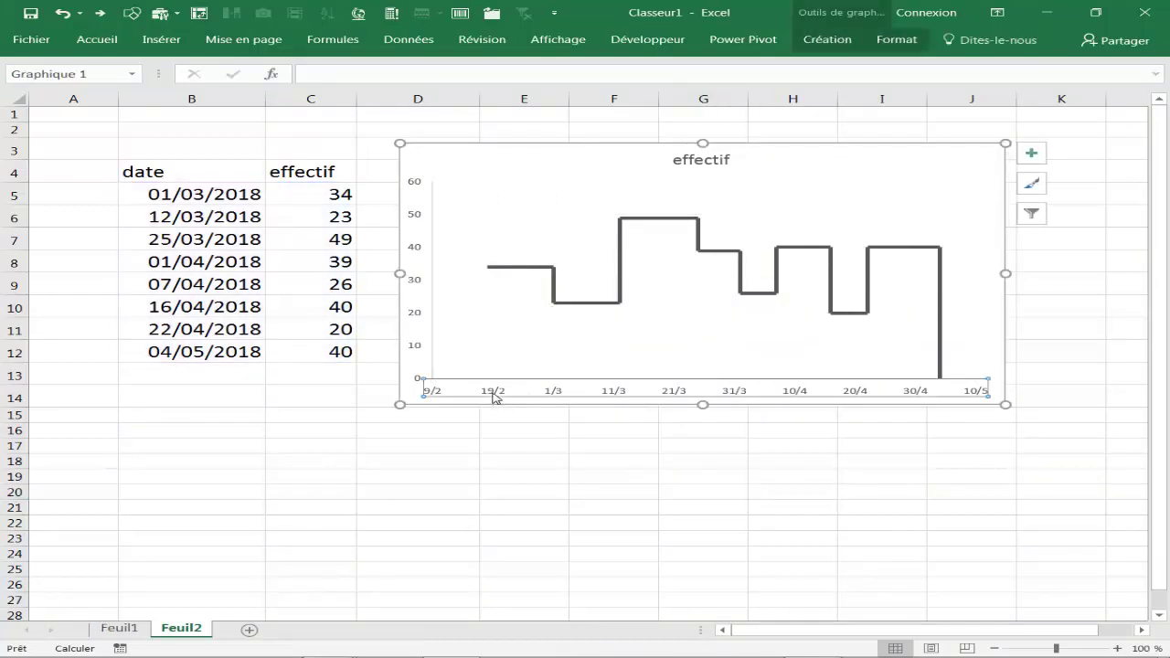
pyautogui.click(237, 414)
# Step: Enter the formula =B5 in cell A5 to reference the first date
pyautogui.click(168, 194)
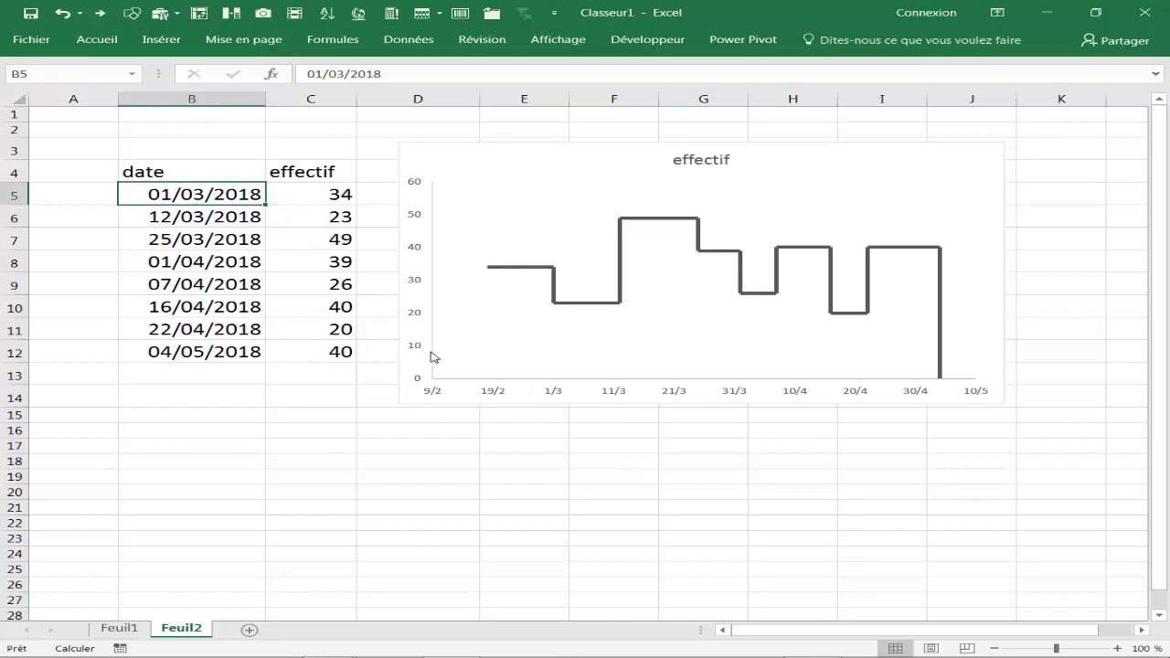
pyautogui.click(487, 272)
pyautogui.click(87, 196)
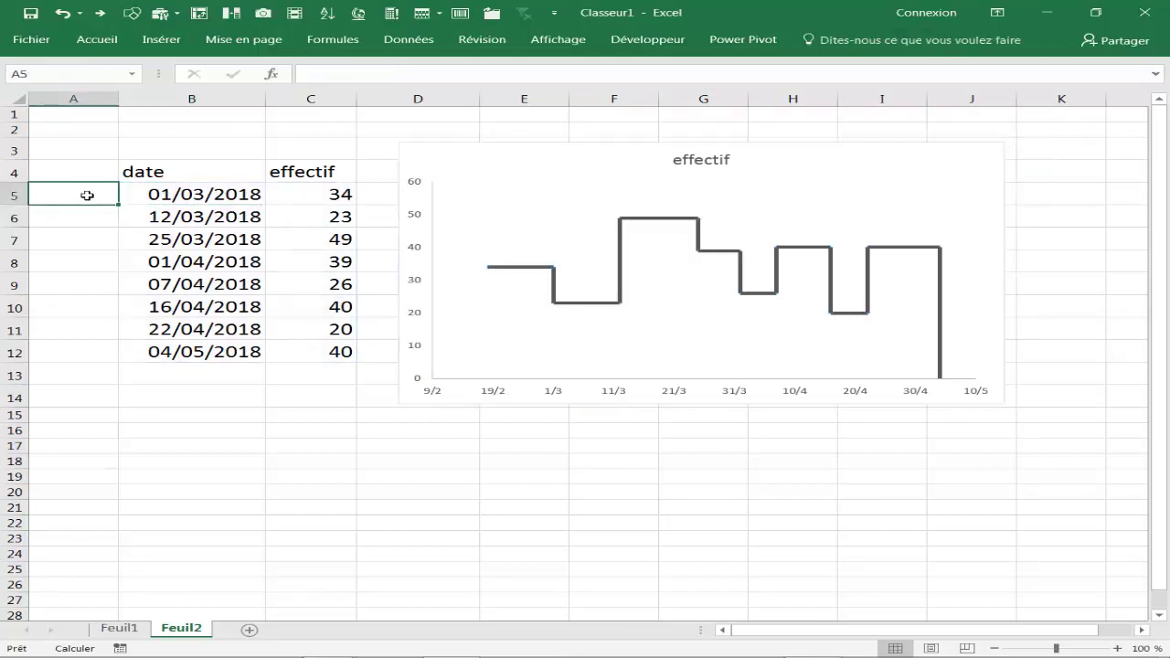
pyautogui.write('=')
pyautogui.click(227, 194)
pyautogui.press('Return')
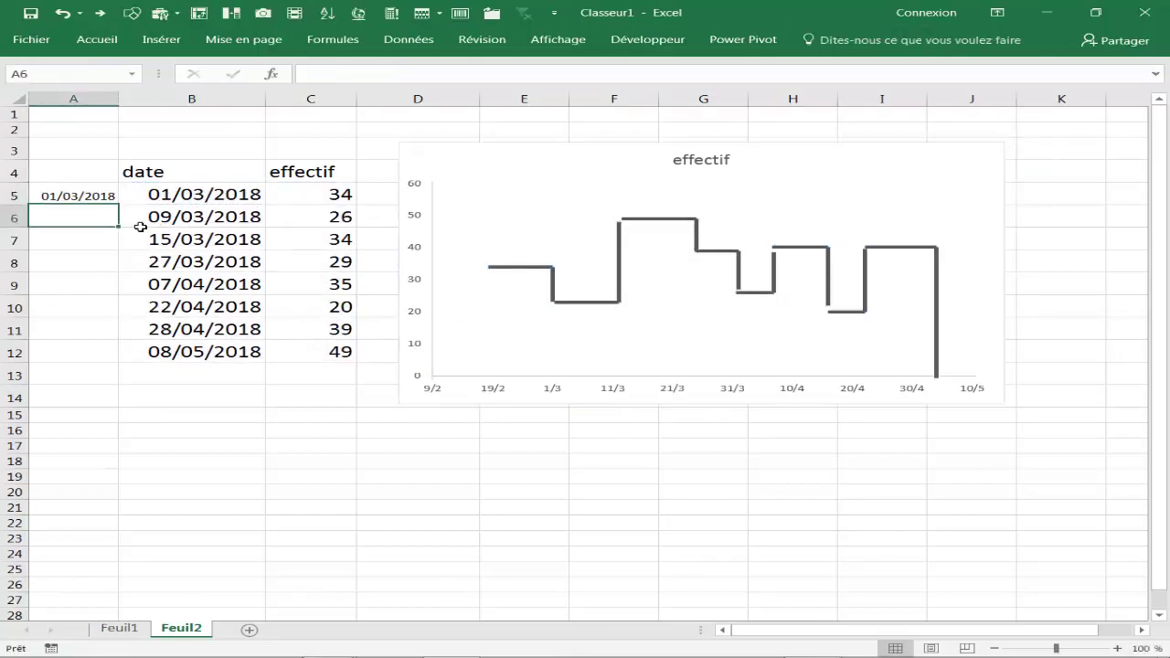
# Step: Copy C5's number format onto A5 so it shows the serial number 43160
pyautogui.click(87, 201)
pyautogui.click(337, 194)
pyautogui.rightClick(338, 190)
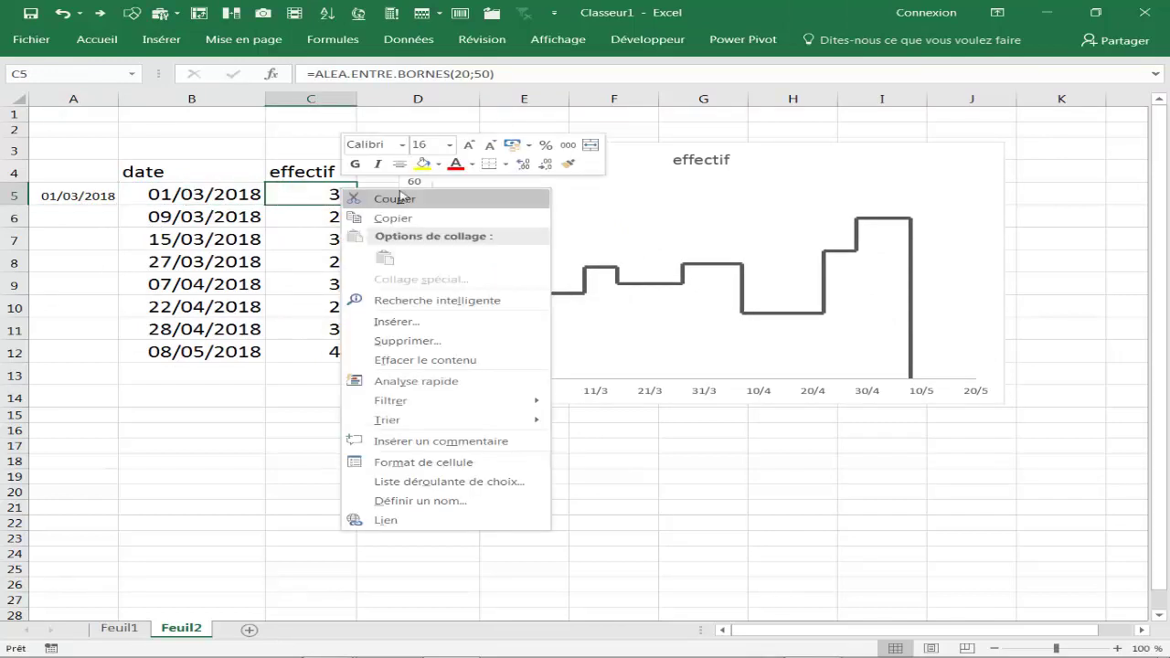
pyautogui.click(568, 164)
pyautogui.click(82, 195)
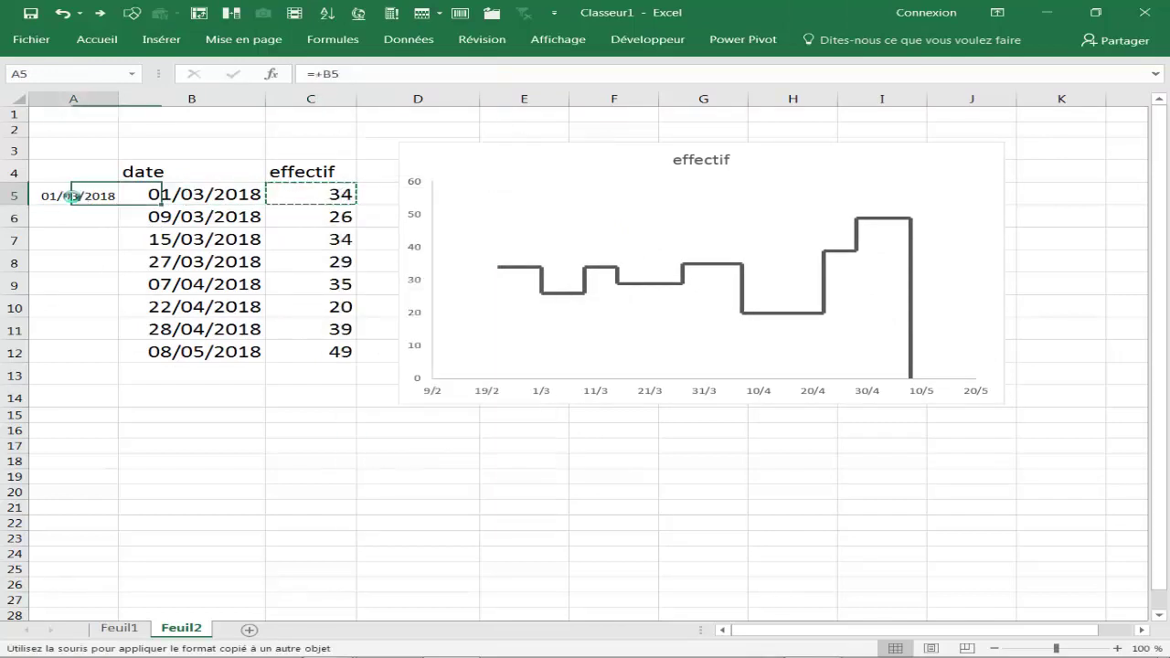
pyautogui.click(490, 393)
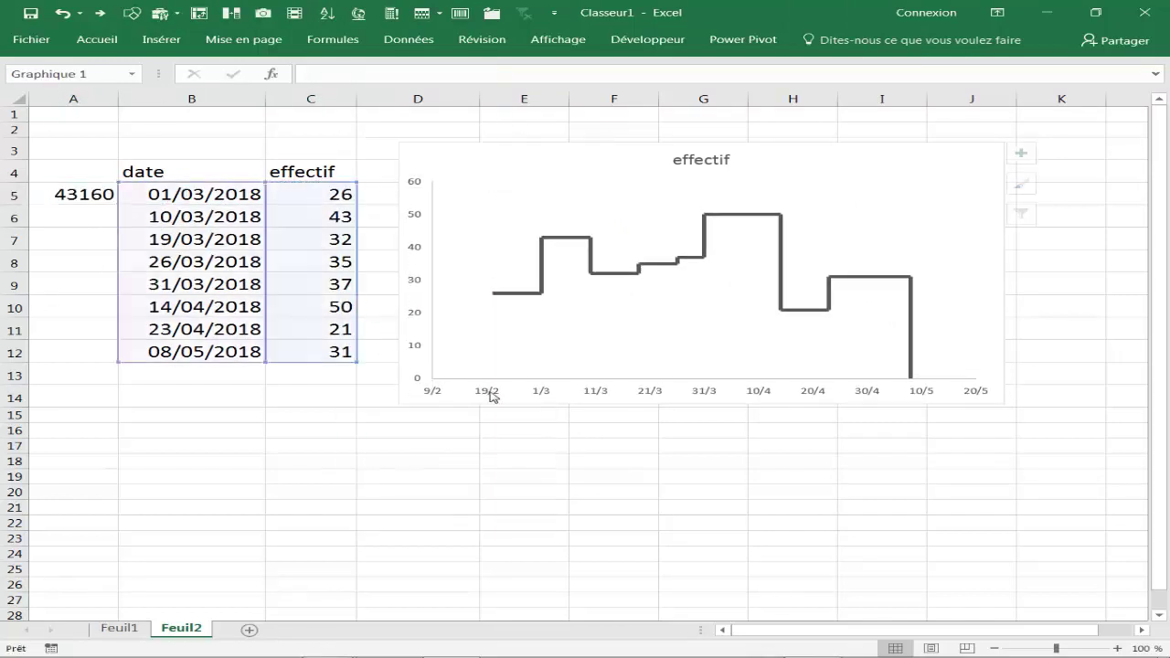
pyautogui.rightClick(491, 395)
# Step: Set the horizontal axis Minimum to 43150 so the dates start at 19/2
pyautogui.click(554, 565)
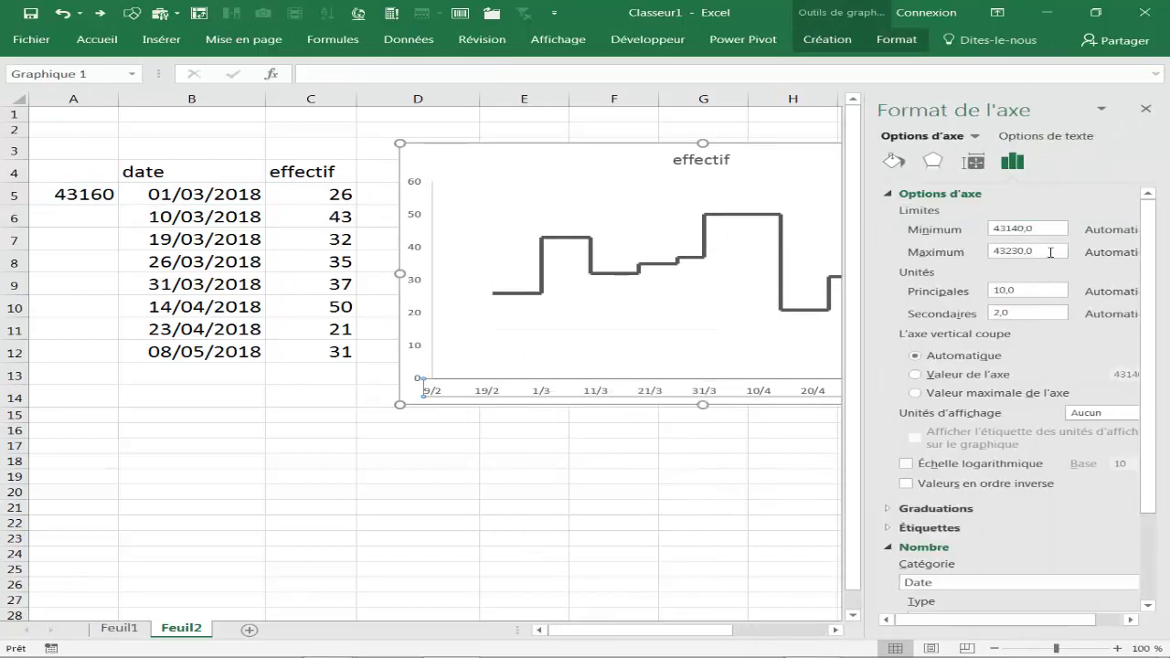
pyautogui.click(1033, 230)
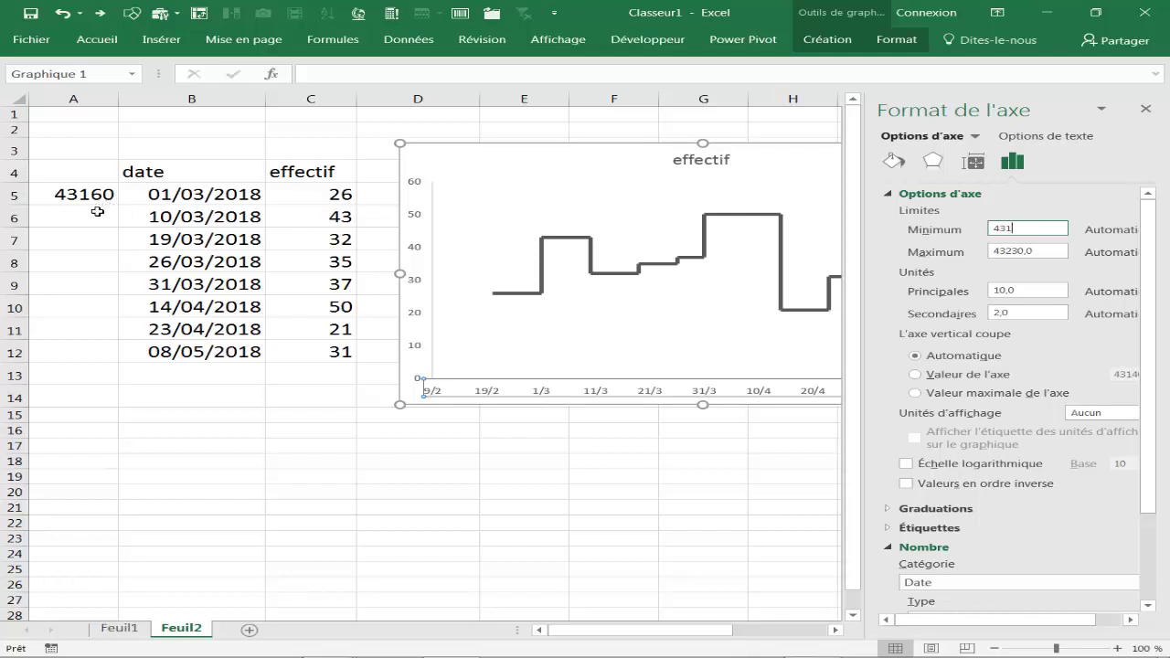
pyautogui.write('54')
pyautogui.press('Return')
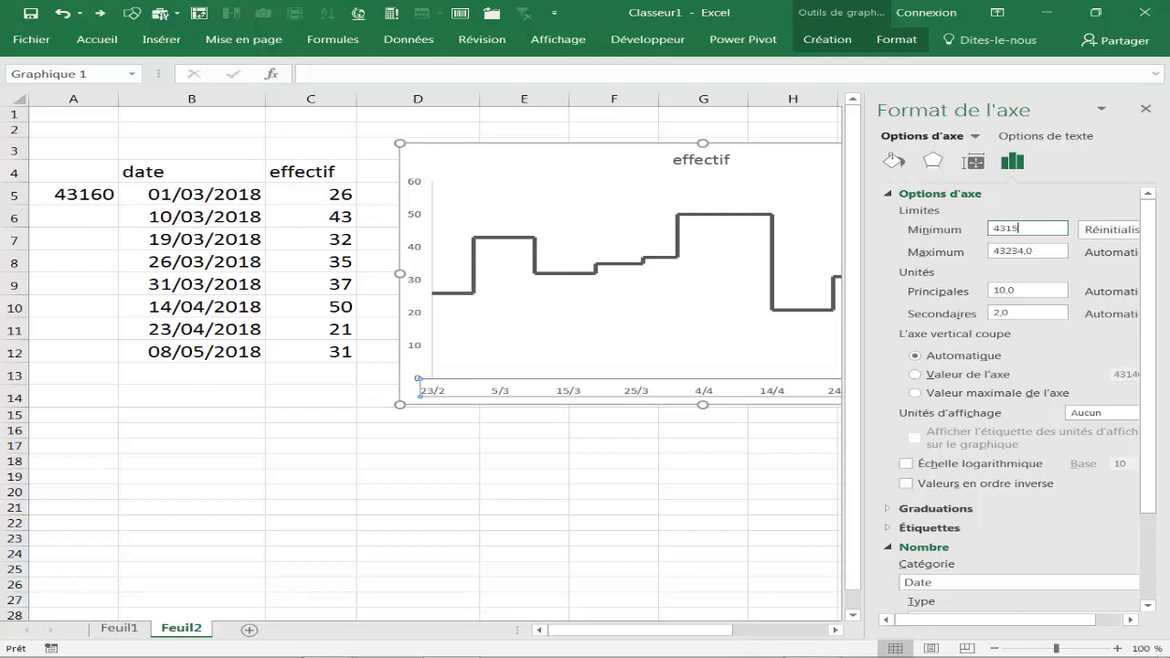
pyautogui.write('0')
pyautogui.press('Return')
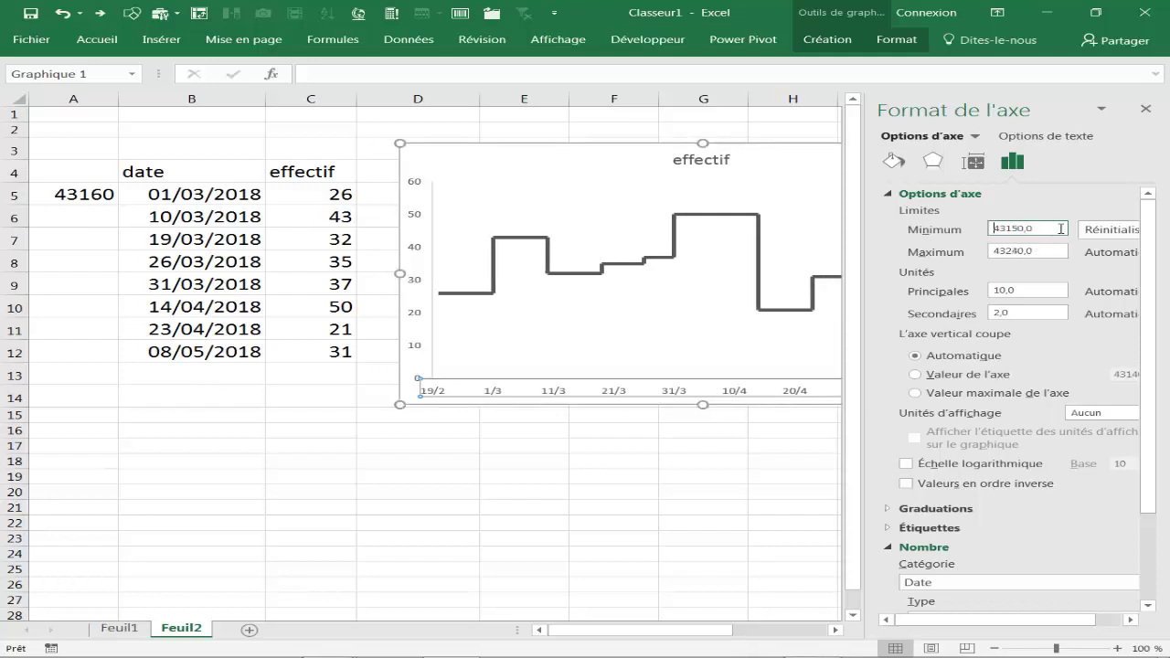
pyautogui.click(1145, 109)
# Step: Fill the chart area background with orange
pyautogui.click(750, 420)
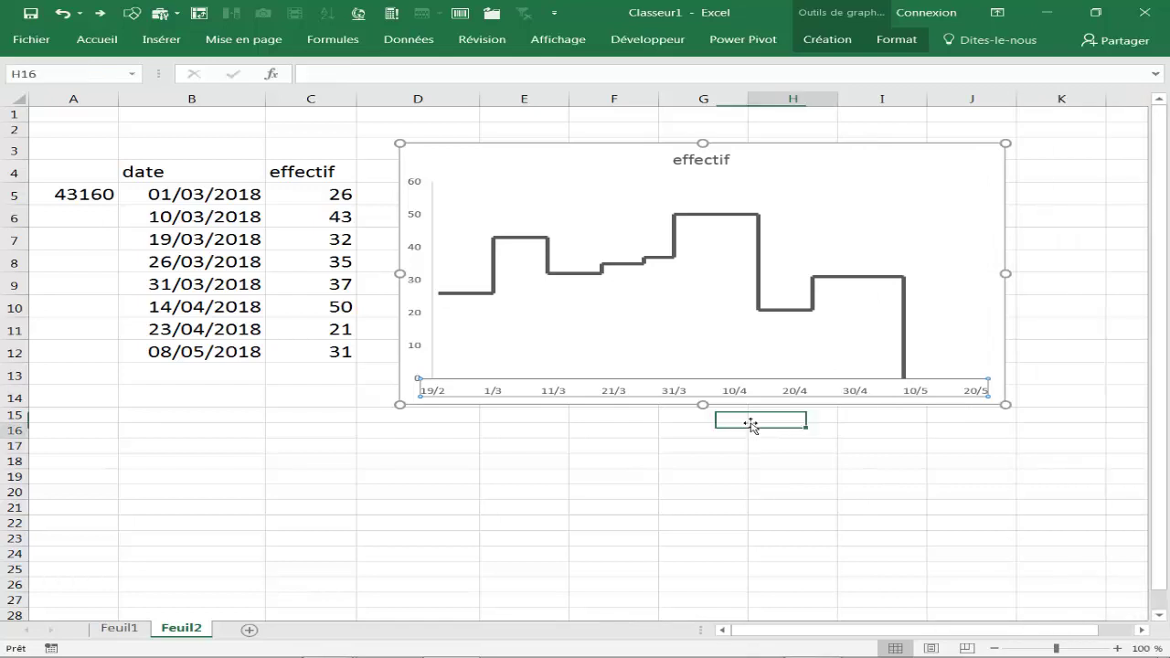
pyautogui.click(571, 461)
pyautogui.click(644, 157)
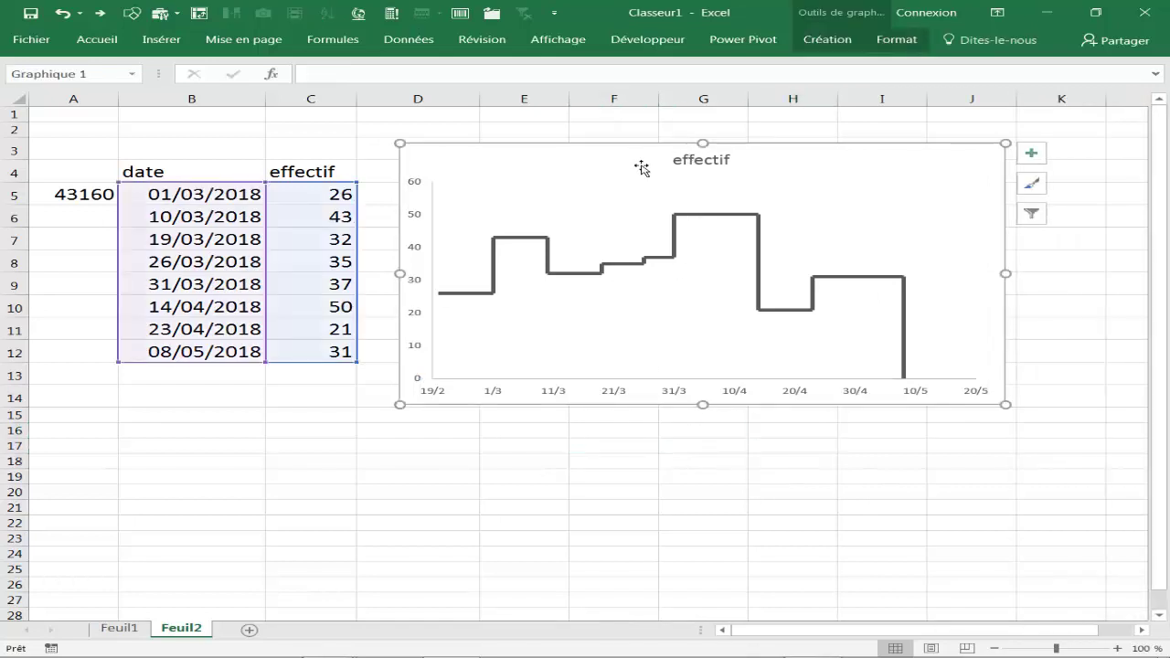
pyautogui.rightClick(641, 168)
pyautogui.click(681, 125)
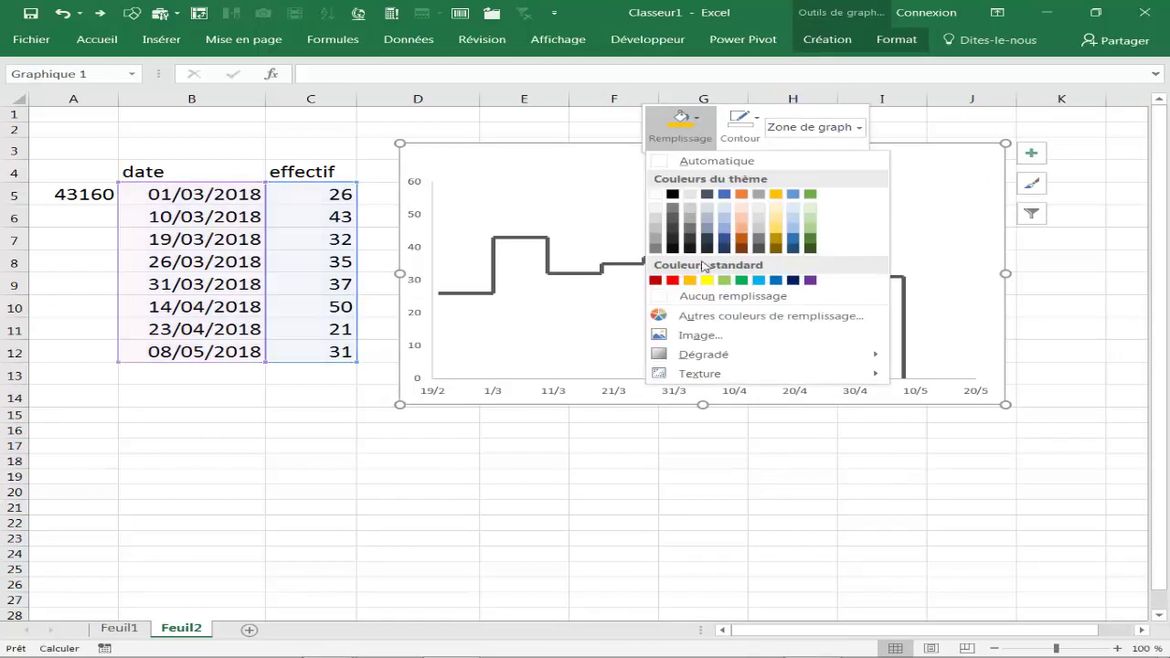
pyautogui.click(689, 280)
pyautogui.click(557, 477)
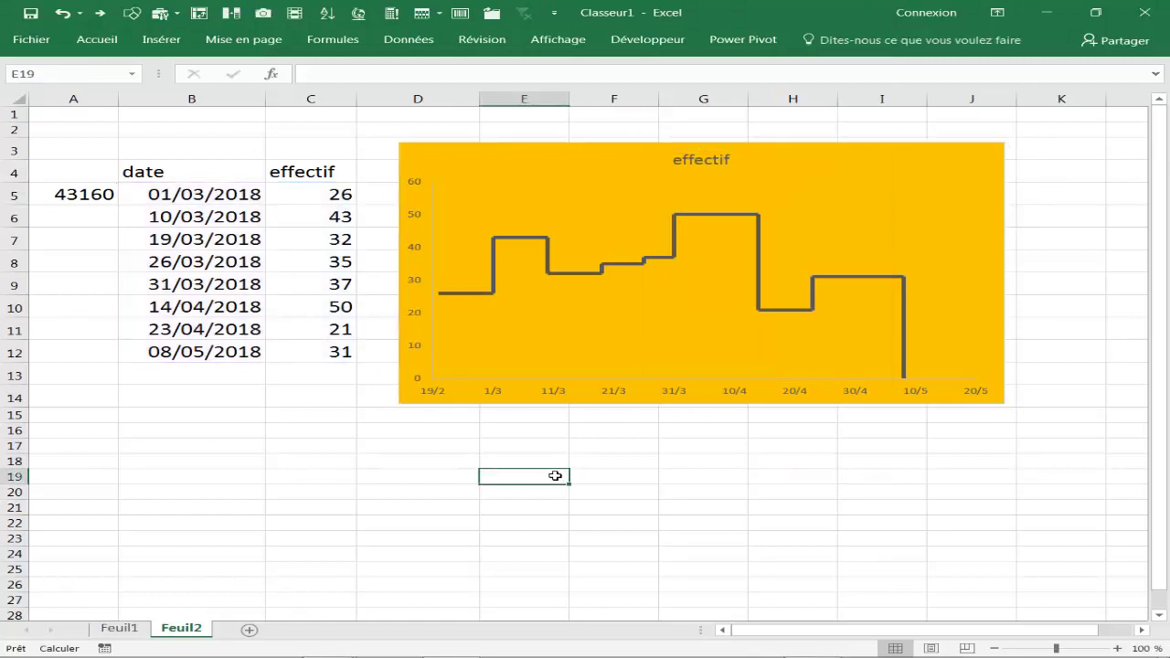
# Step: Shift the chart slightly right and down, regenerating the random data with F9
pyautogui.press('F9')
pyautogui.press('F9')
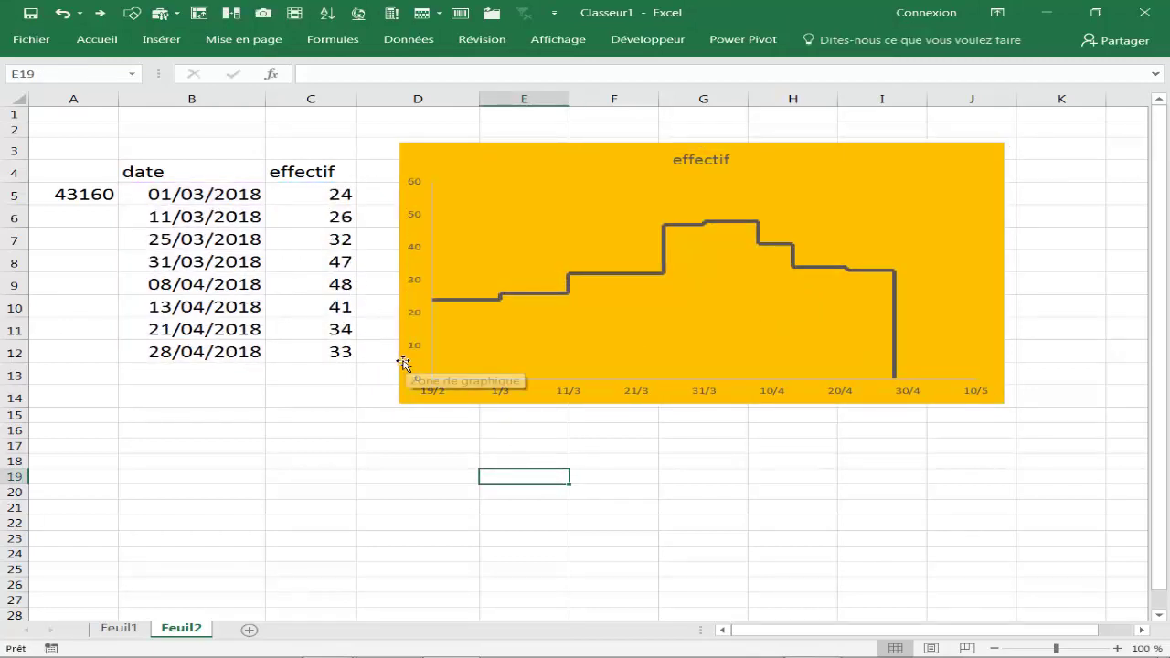
pyautogui.moveTo(423, 364)
pyautogui.mouseDown()
pyautogui.moveTo(528, 383)
pyautogui.moveTo(448, 390)
pyautogui.mouseUp()
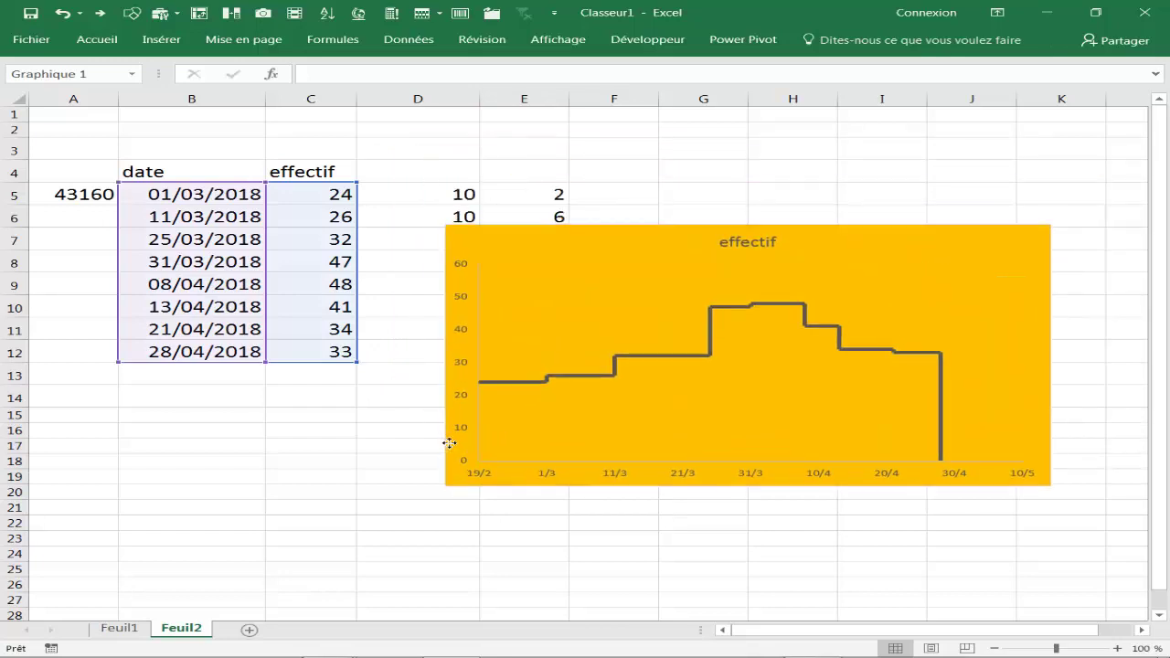
pyautogui.click(338, 471)
pyautogui.press('F9')
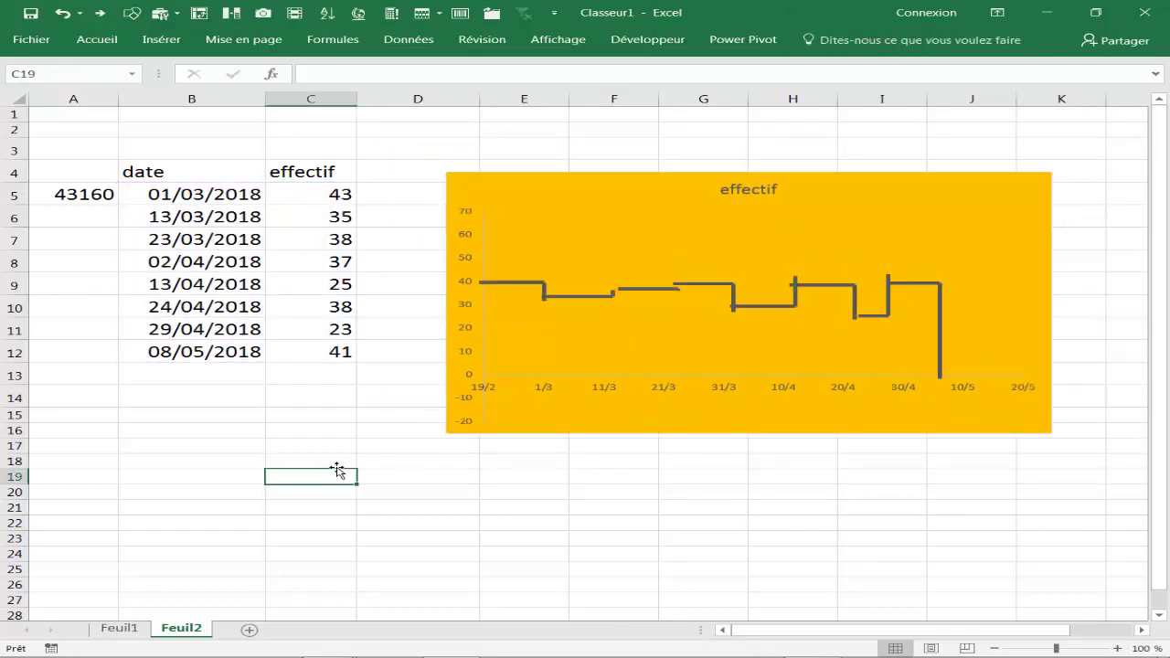
pyautogui.press('F9')
pyautogui.press('F9')
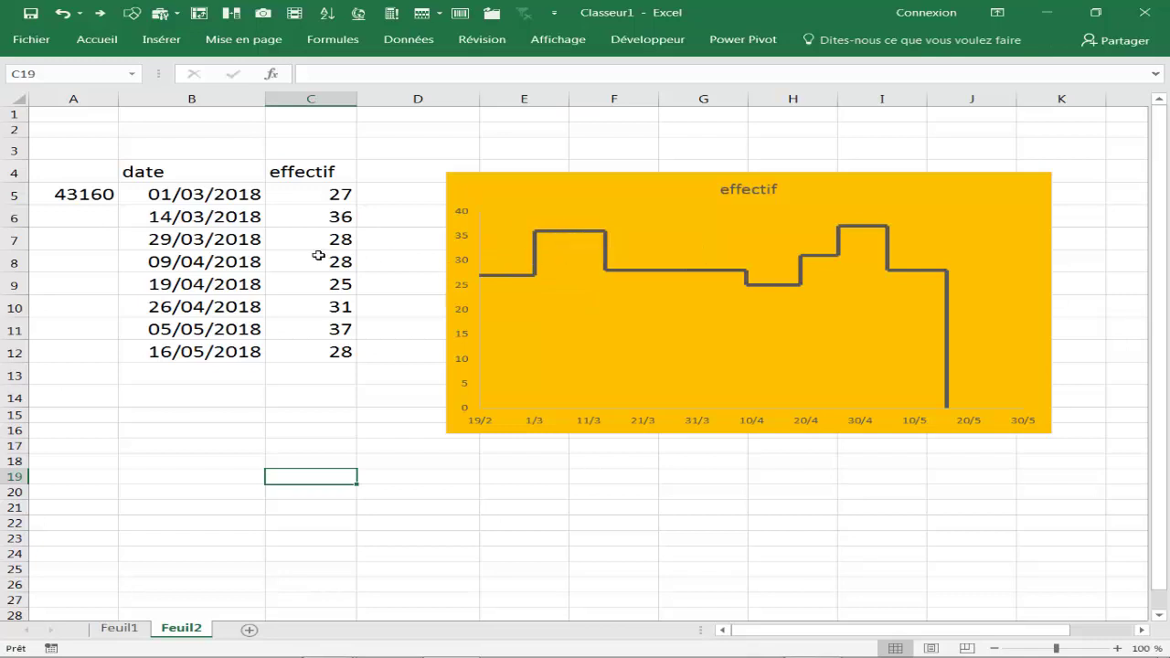
pyautogui.click(751, 495)
pyautogui.press('F9')
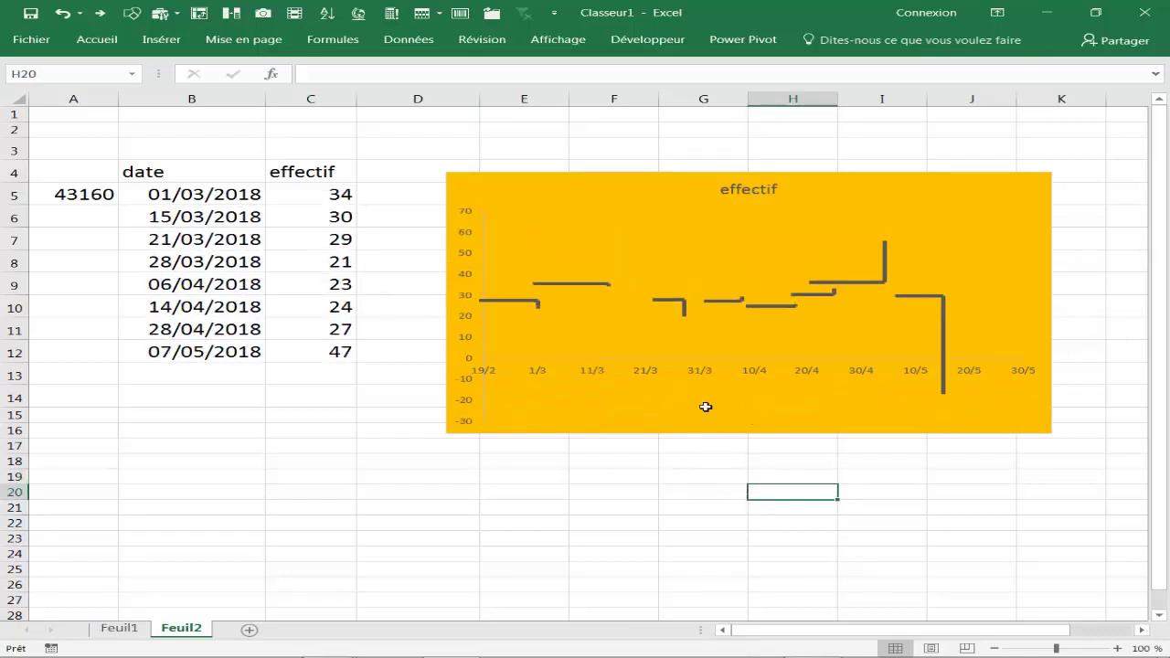
pyautogui.rightClick(720, 420)
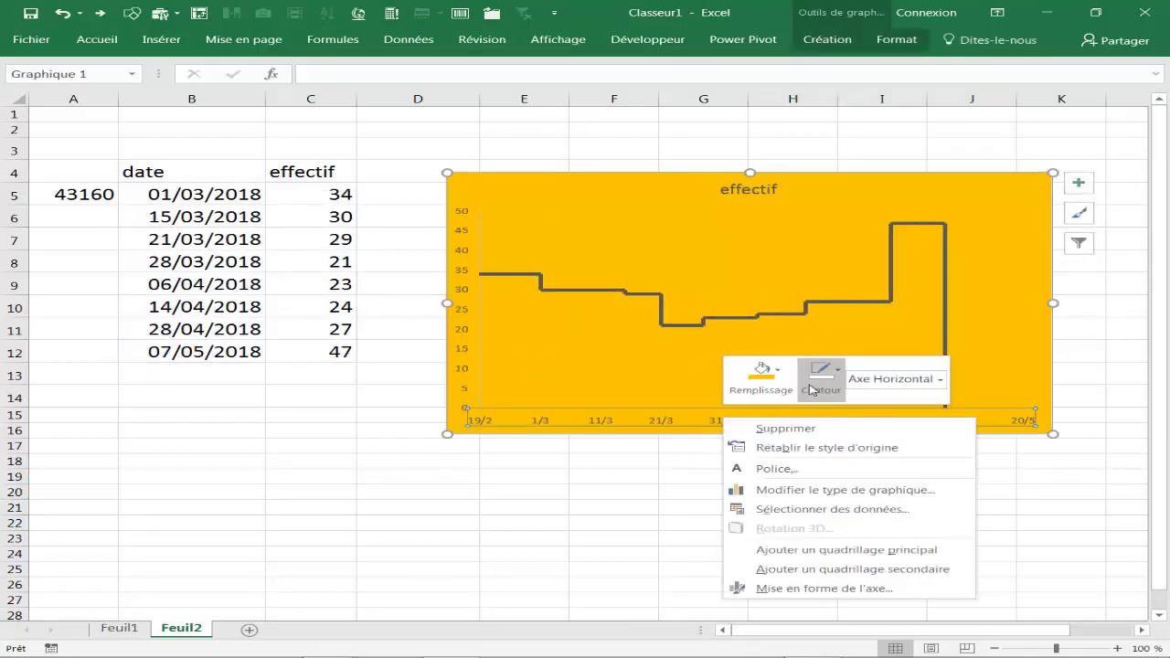
# Step: Enlarge the date axis label font by two sizes
pyautogui.click(93, 46)
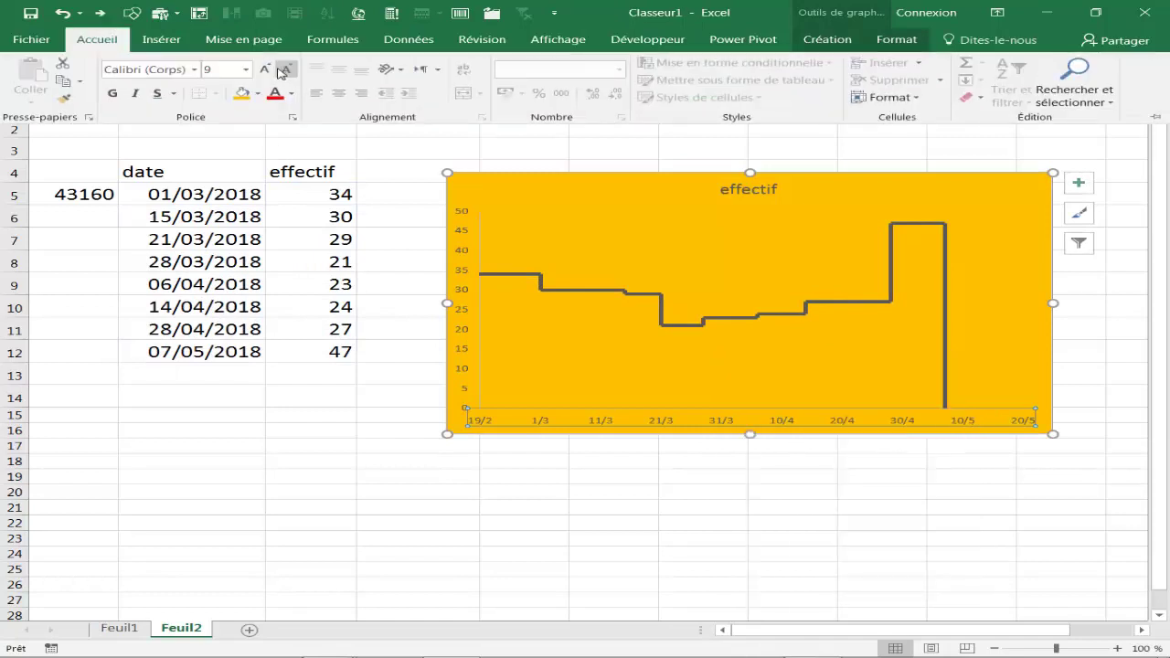
pyautogui.click(275, 71)
pyautogui.click(274, 71)
pyautogui.click(274, 72)
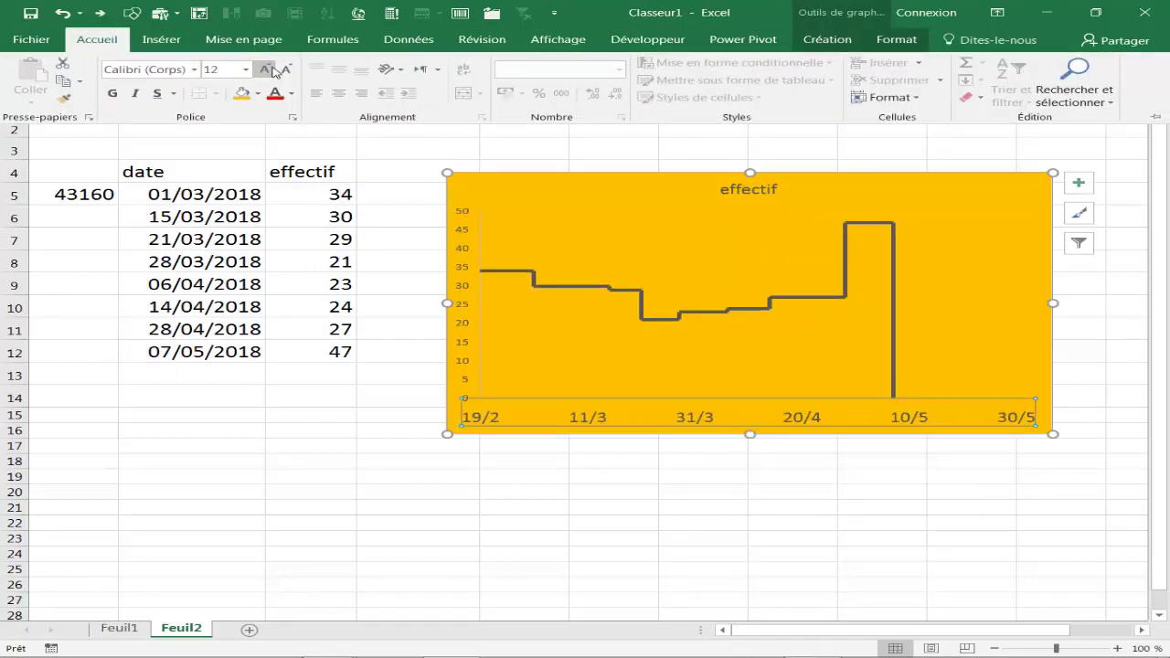
# Step: Enlarge the value axis label font by three sizes and nudge the chart slightly right
pyautogui.click(468, 291)
pyautogui.click(468, 291)
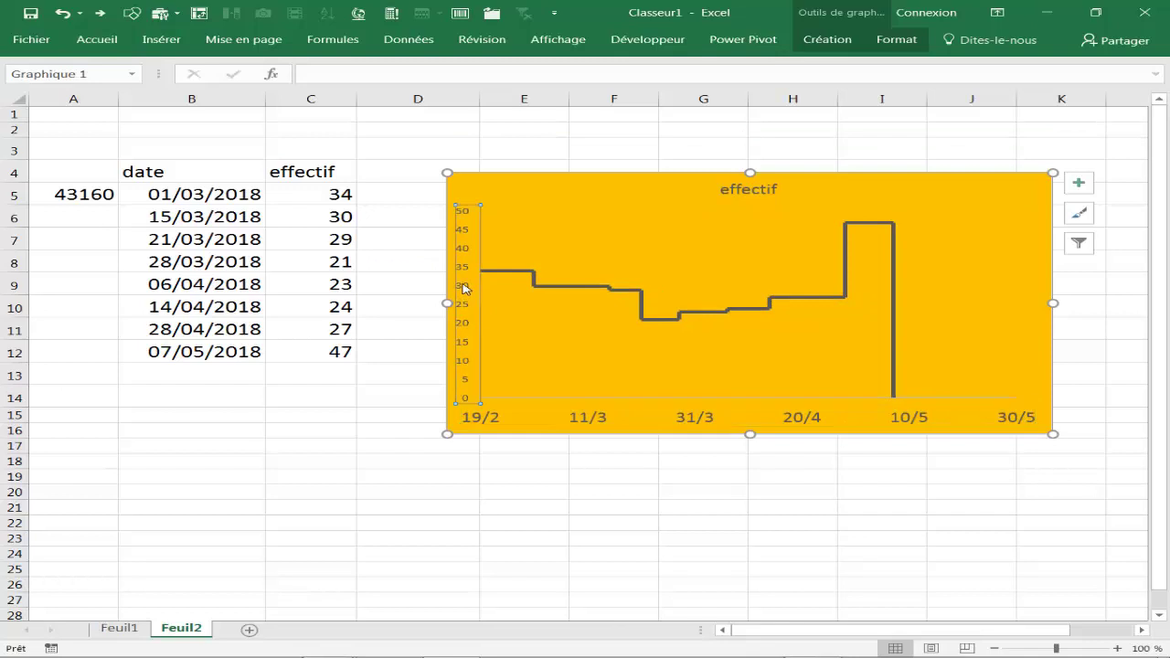
pyautogui.click(89, 48)
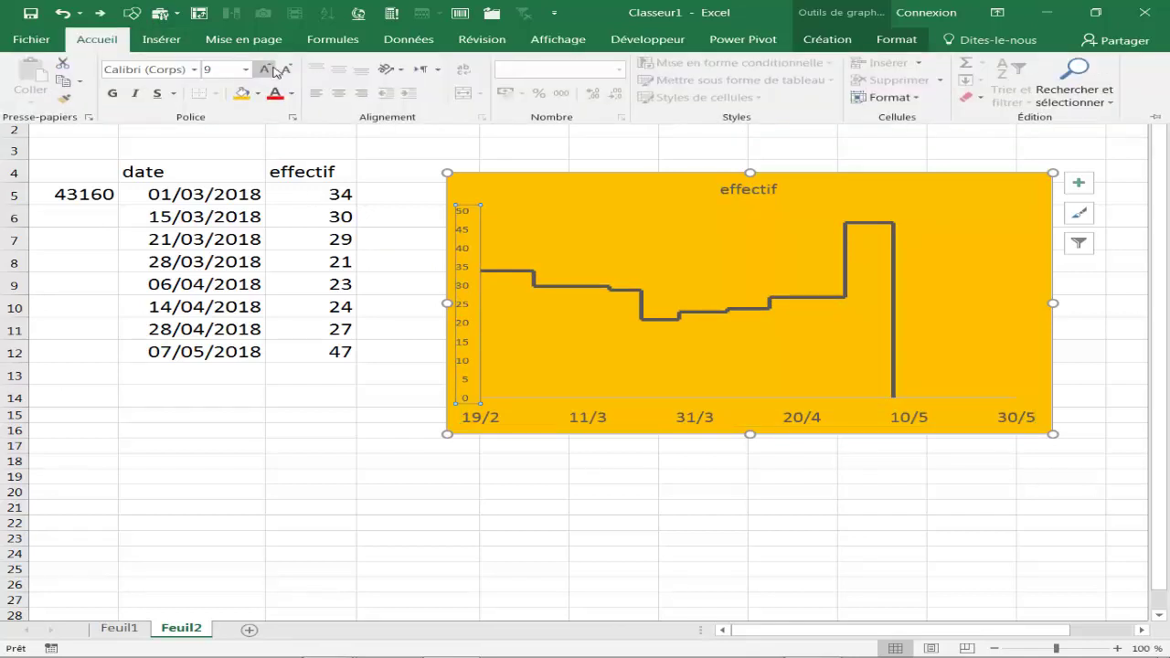
pyautogui.click(275, 72)
pyautogui.click(274, 72)
pyautogui.click(274, 71)
pyautogui.click(468, 434)
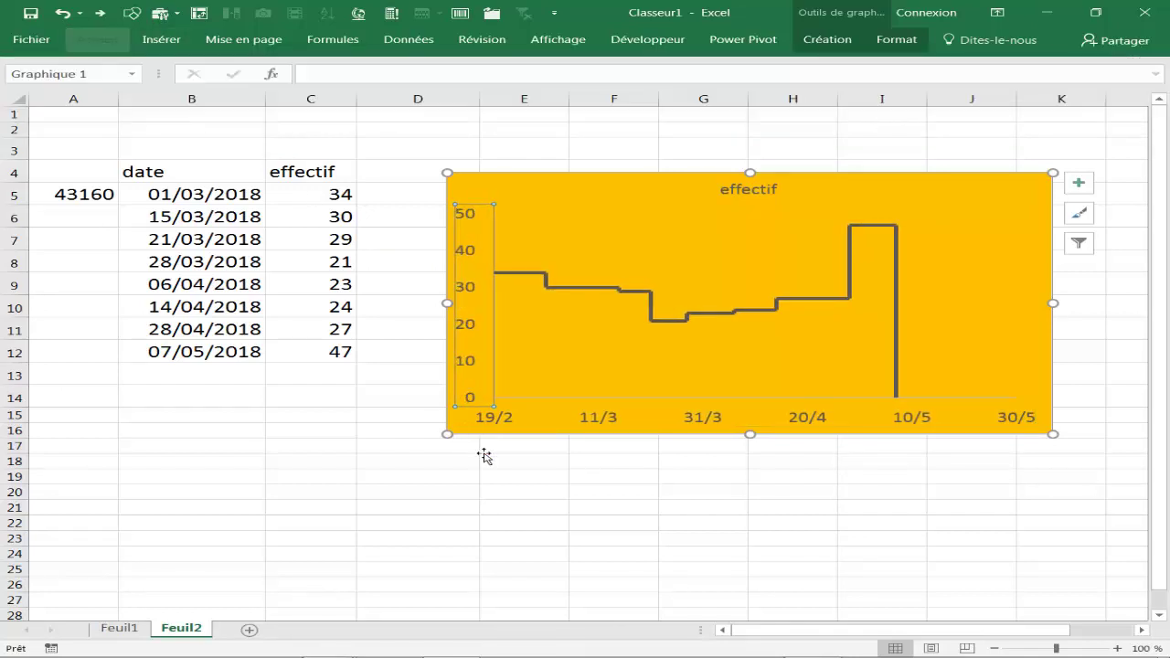
pyautogui.moveTo(619, 438); pyautogui.dragTo(622, 436)
pyautogui.click(574, 503)
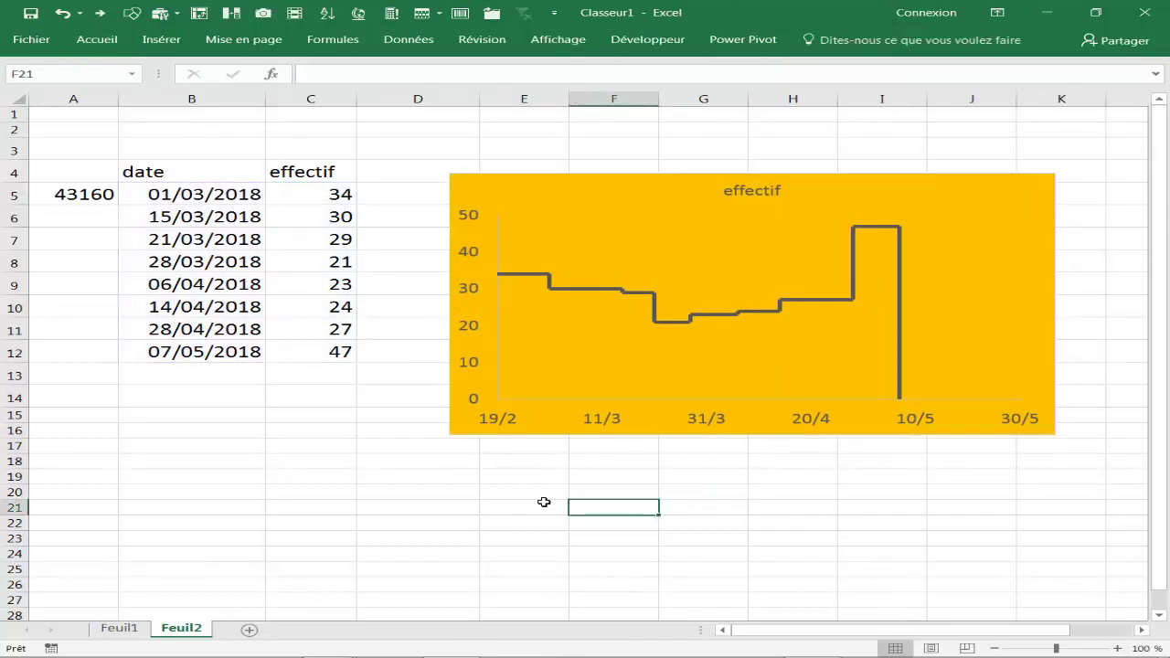
pyautogui.click(547, 503)
# Step: Type a name label in E21 and a March 2018 date in E22
pyautogui.write('sihamidi')
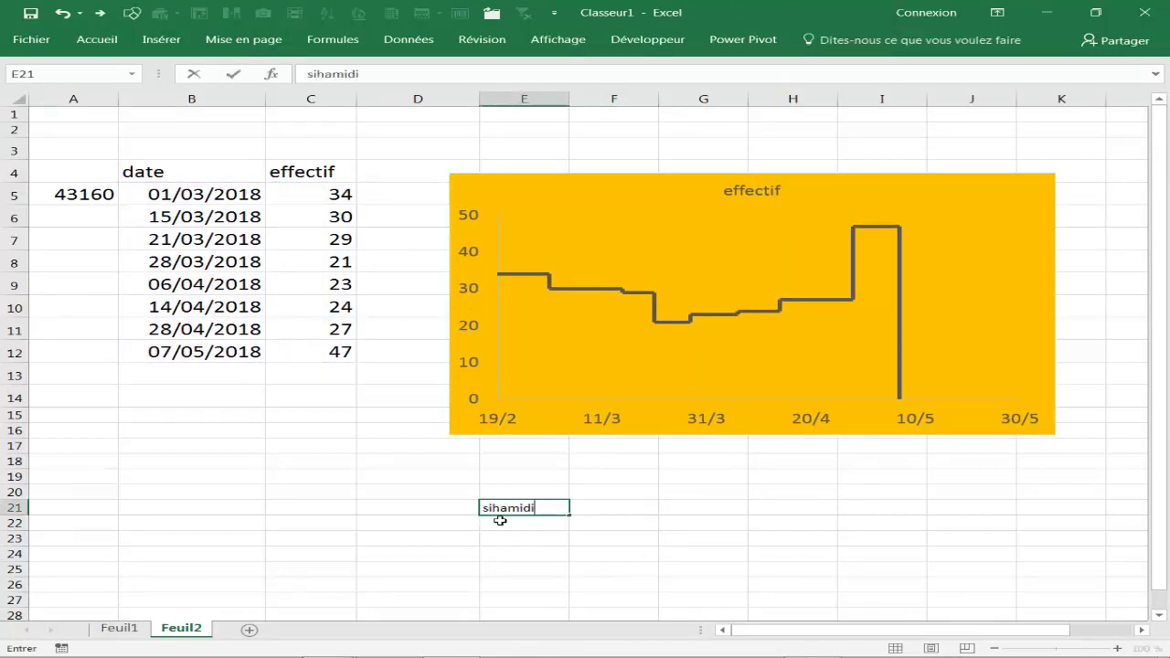
pyautogui.press('Return')
pyautogui.write('10-0')
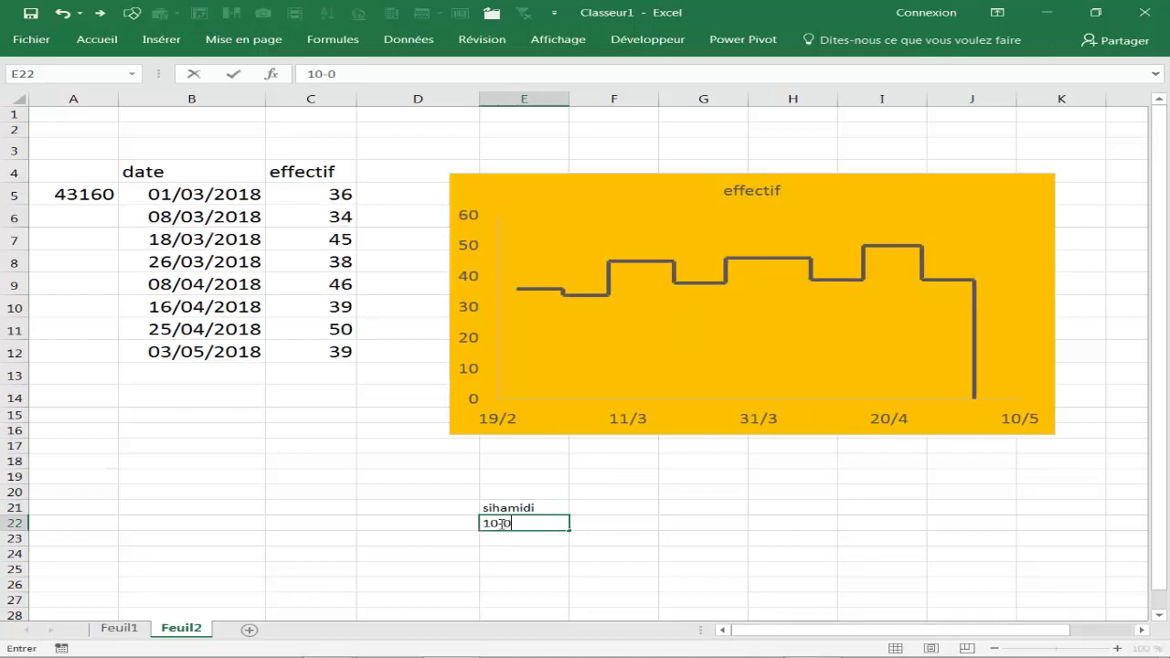
pyautogui.write('8')
pyautogui.press('Return')
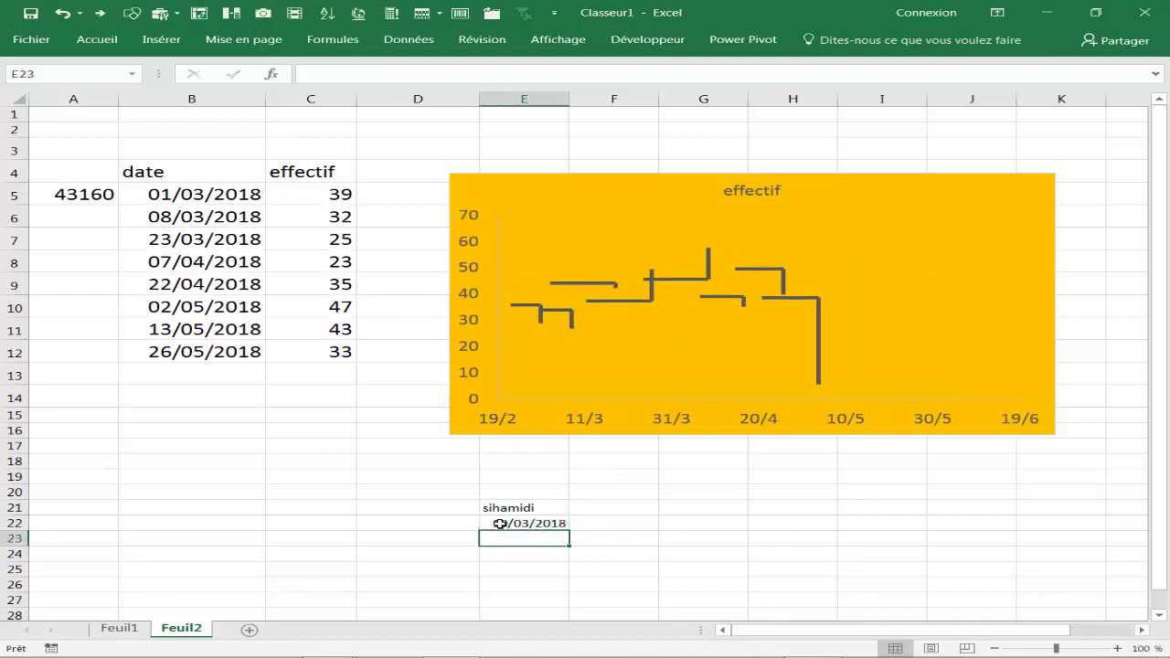